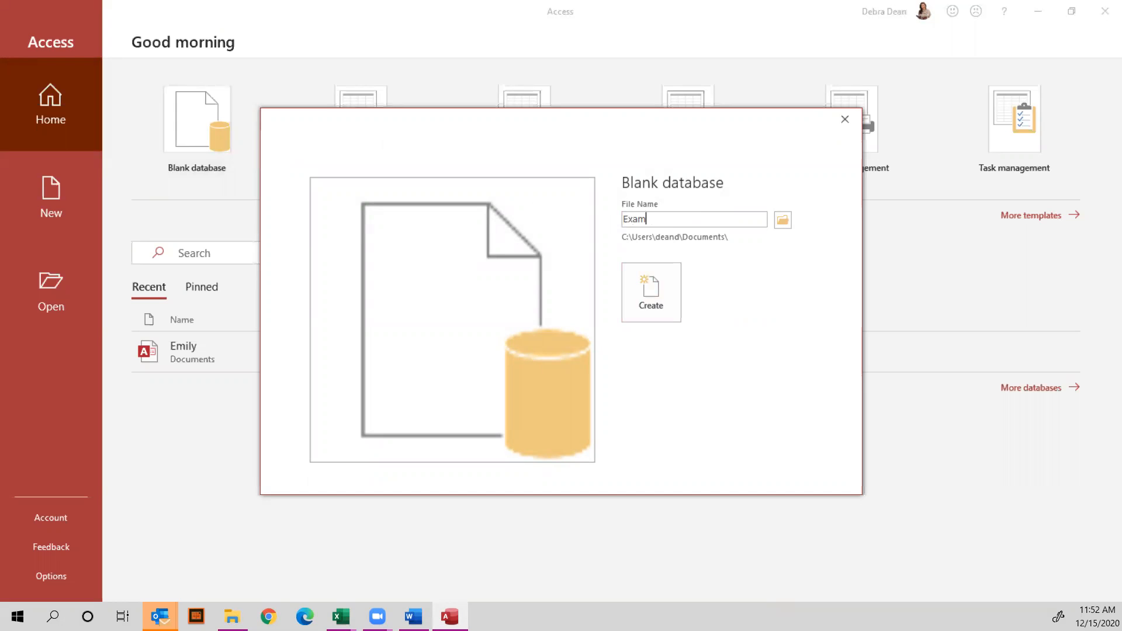
Create a blank database with the file name Example in the Documents folder.
click(661, 297)
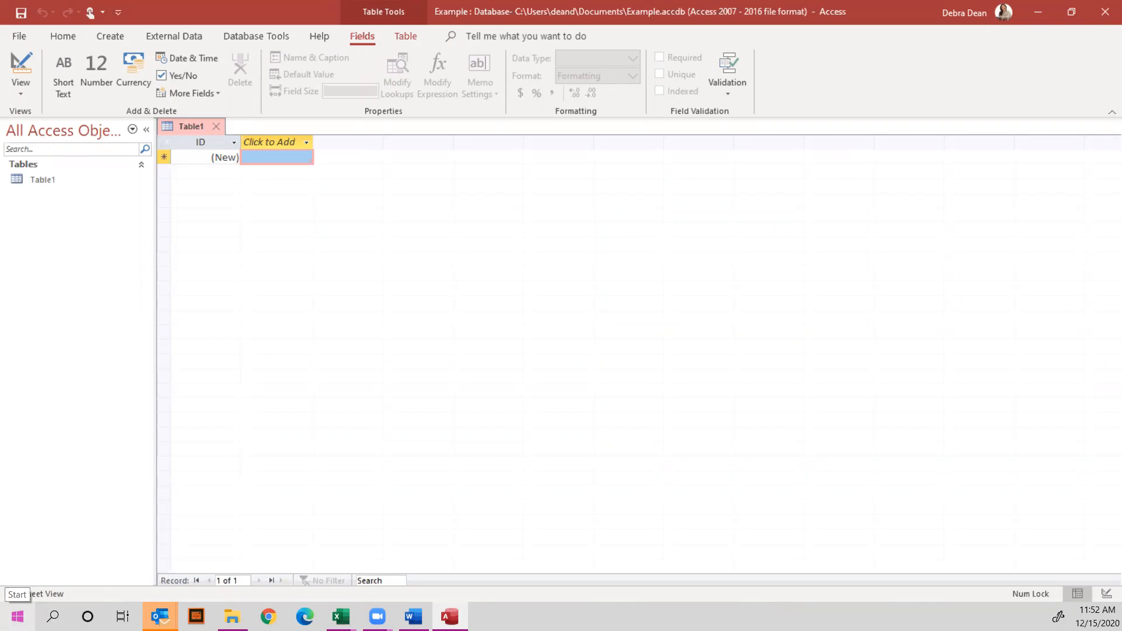
Find the Access app in the Windows app list and through a Windows search for "acc".
click(17, 616)
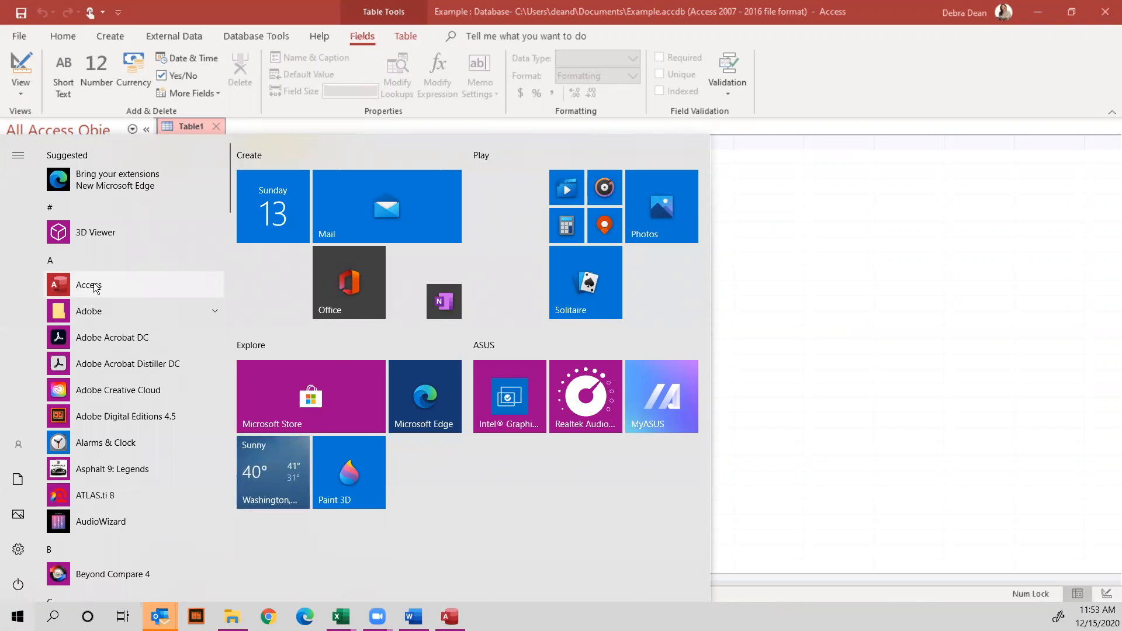
click(53, 617)
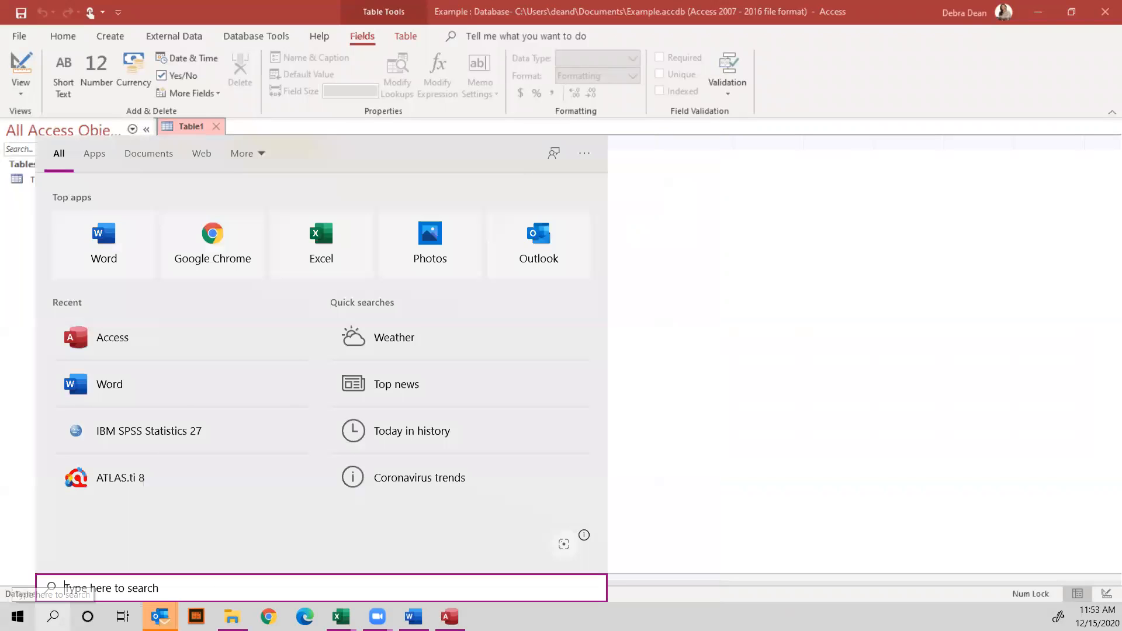
text(acc)
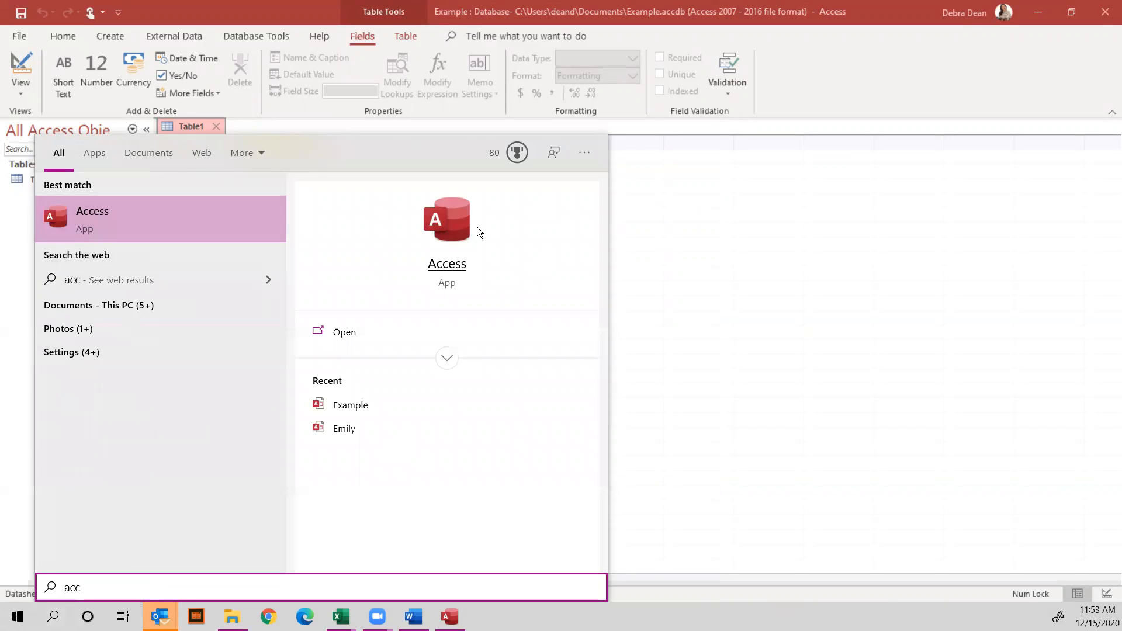
key(Return)
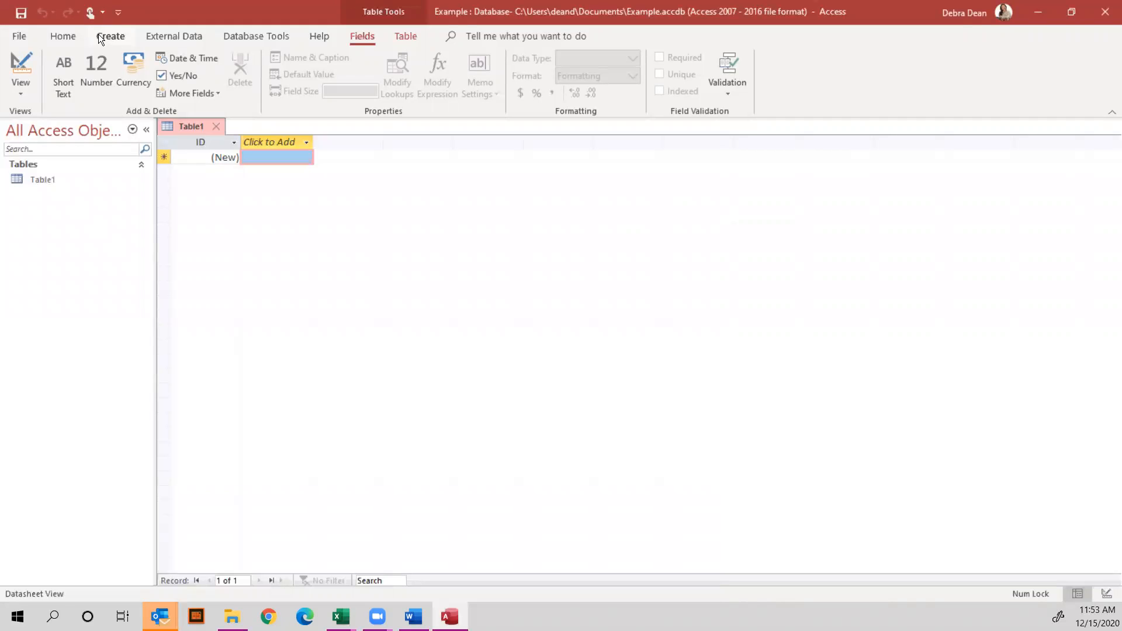
Start importing external data from an Excel file into the Example database.
click(177, 34)
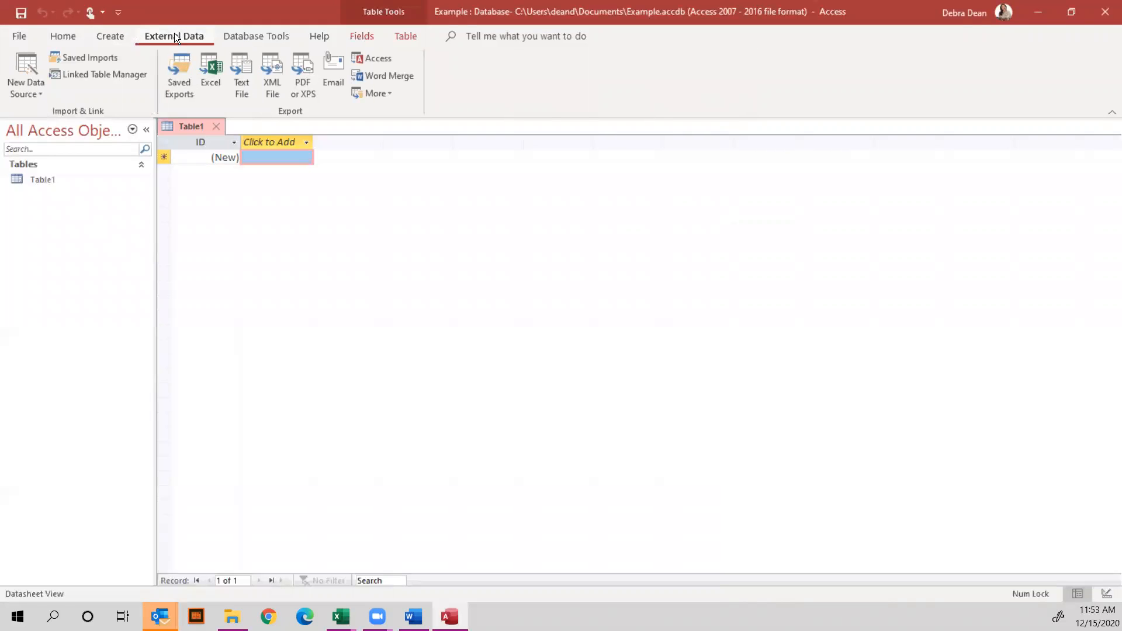
click(21, 91)
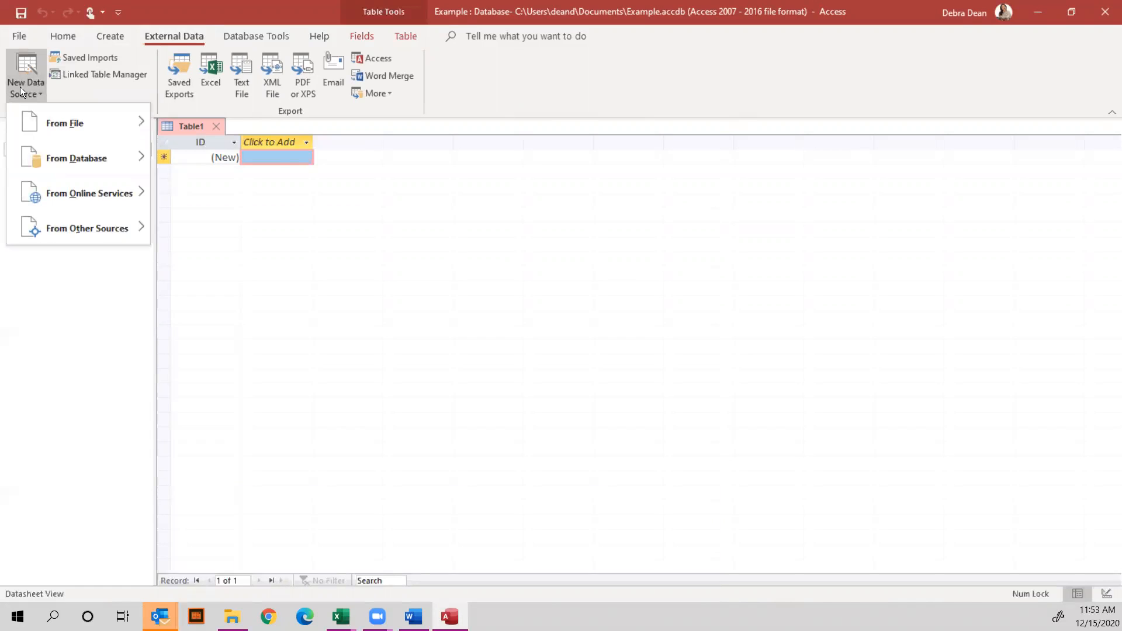
mouse_move(43, 126)
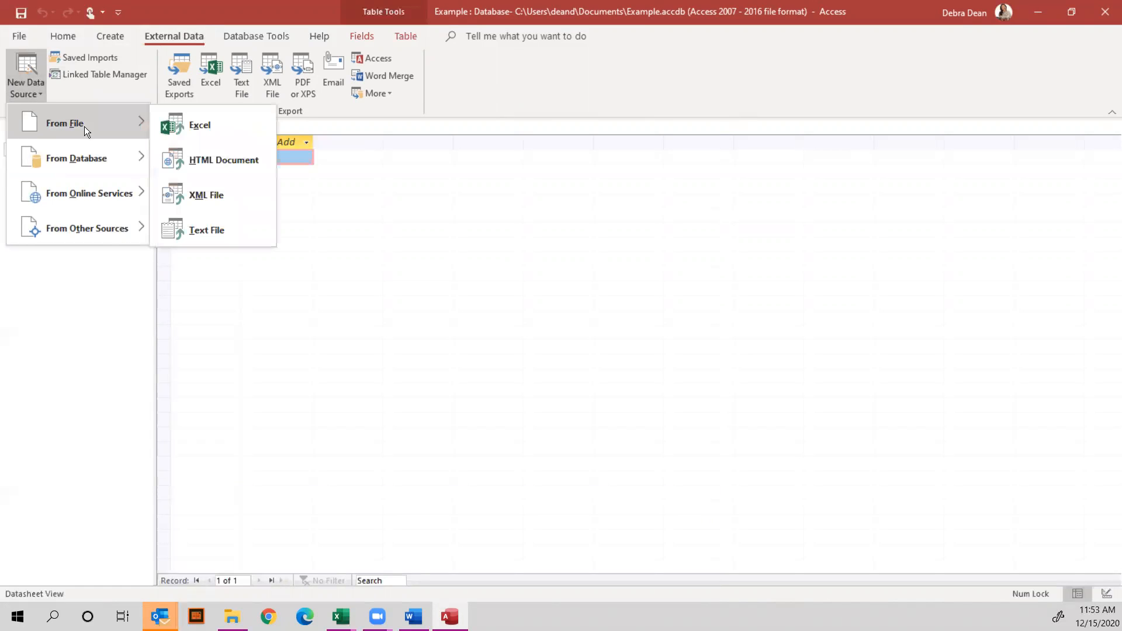
click(200, 130)
Choose "AACS clearinghouse data with cohort 11102020" from the client's Data folder under Desktop > Dissertation Coach, importing it into a new table.
click(765, 210)
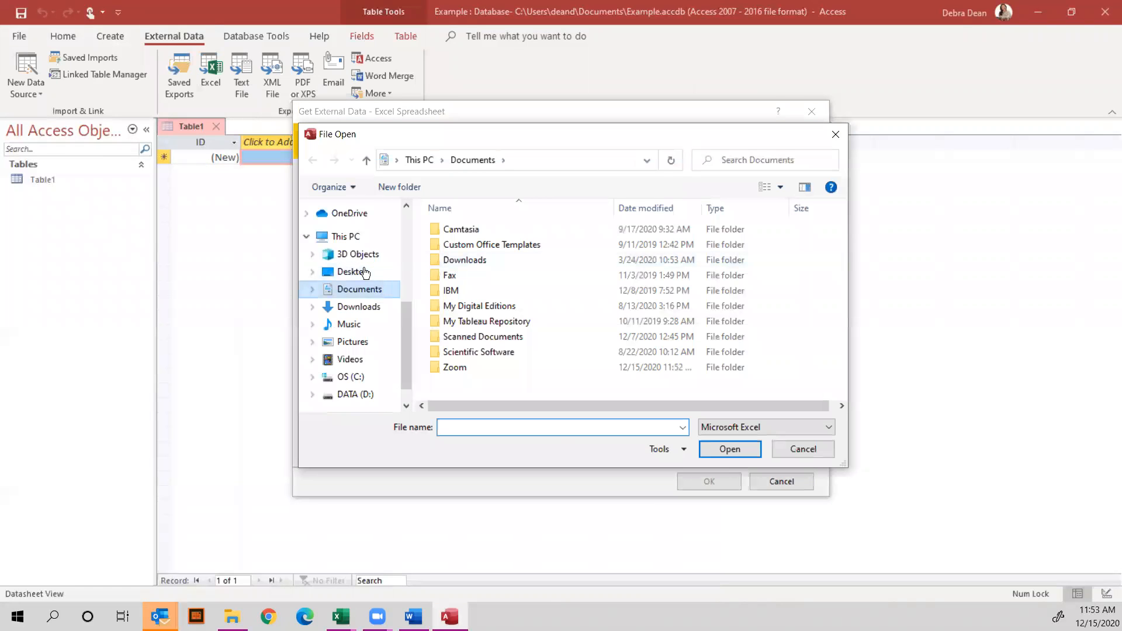
click(366, 273)
double_click(485, 292)
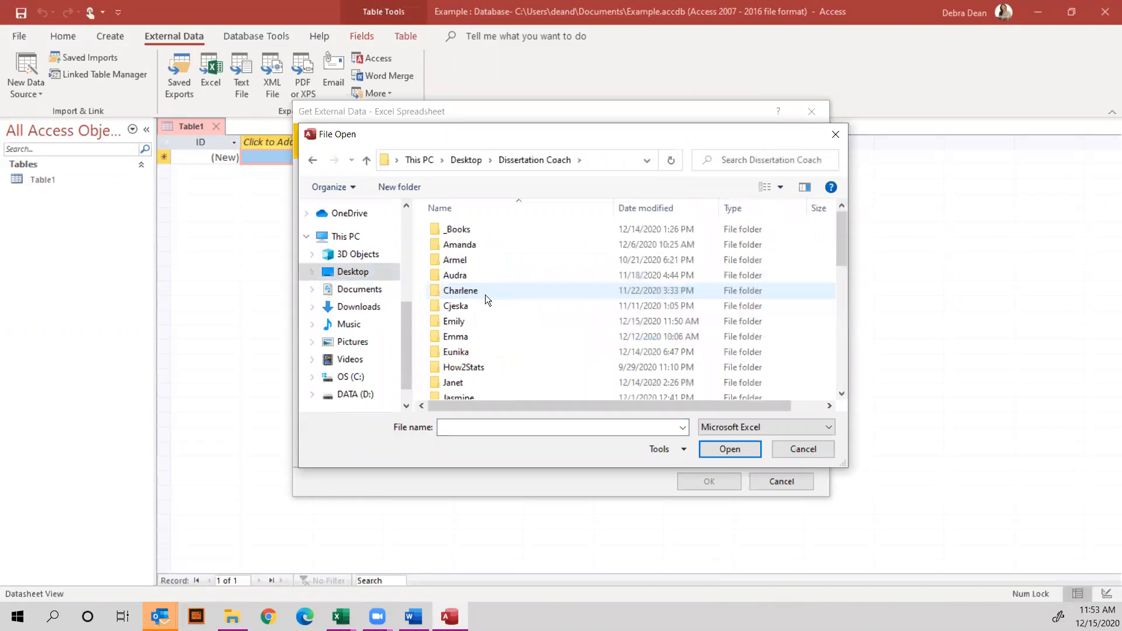
click(467, 324)
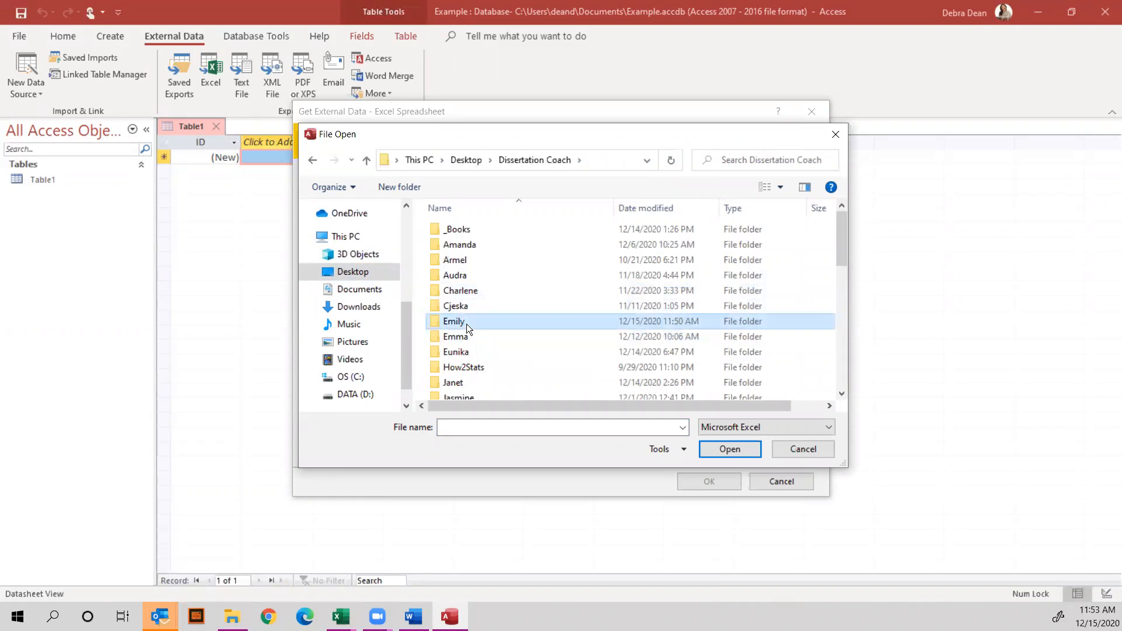
double_click(466, 324)
double_click(452, 234)
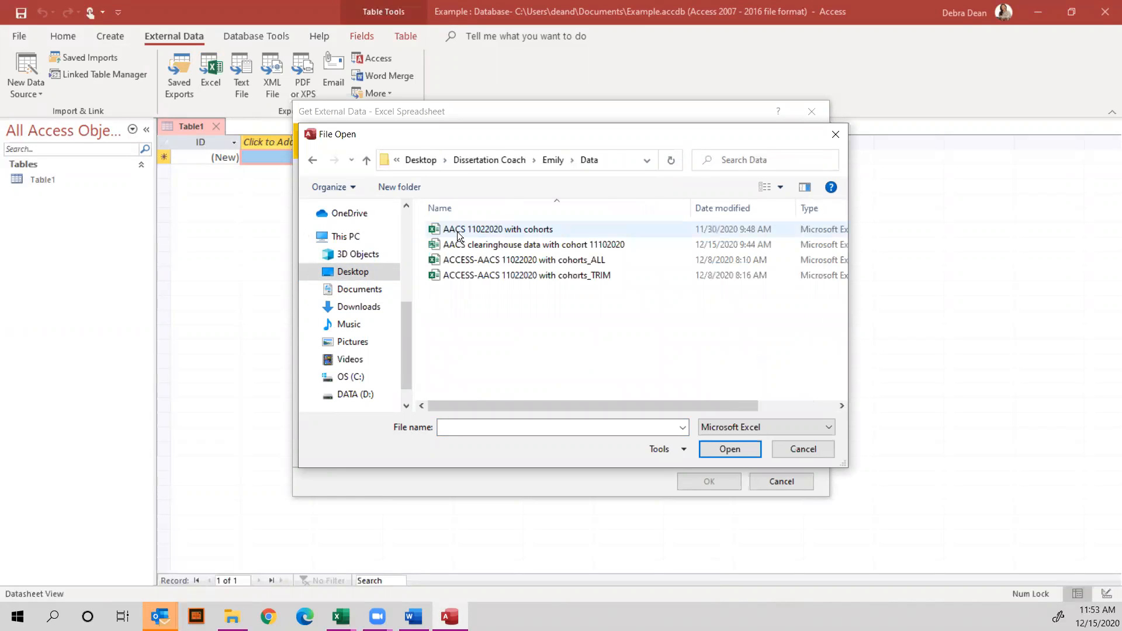
click(466, 246)
double_click(466, 246)
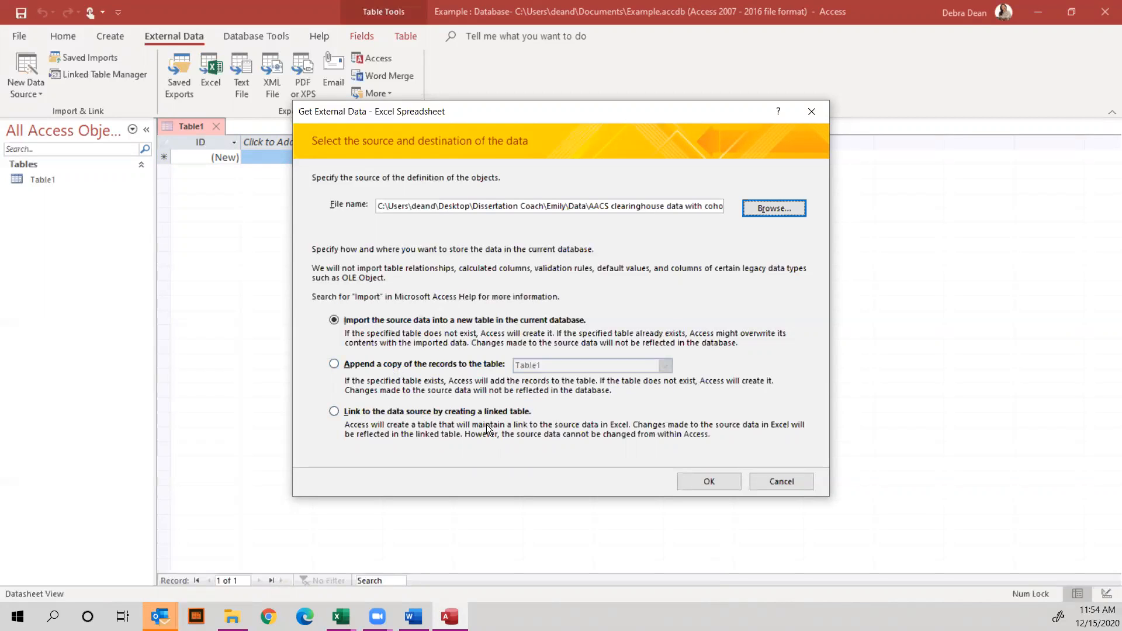
click(703, 481)
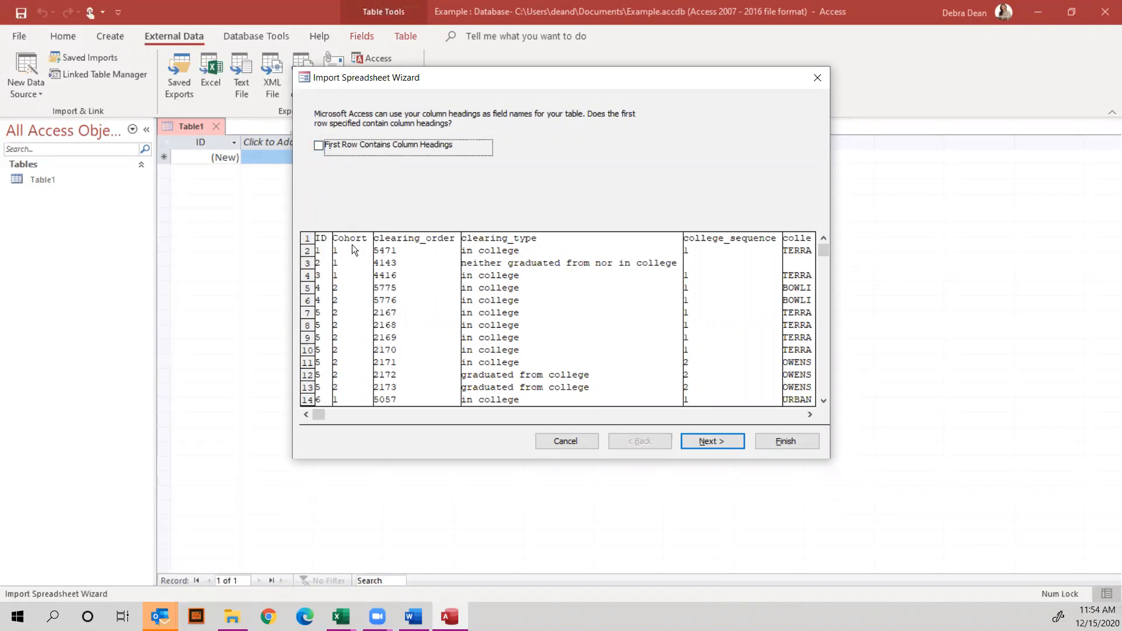
Set the import to use the first row as column headings and to have no primary key.
click(364, 144)
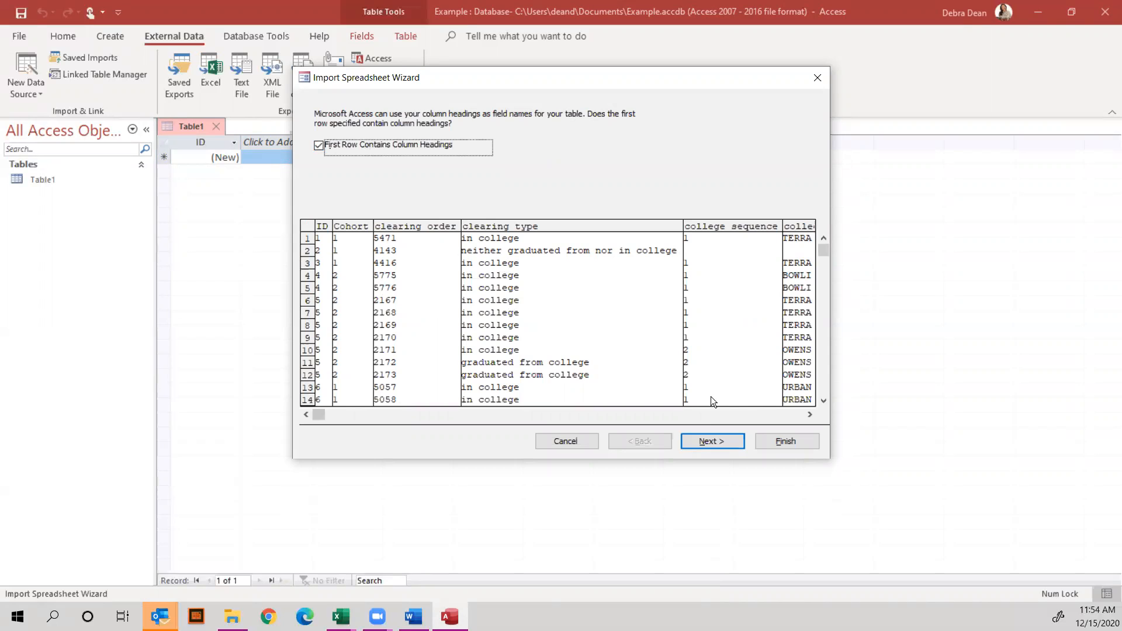
click(711, 441)
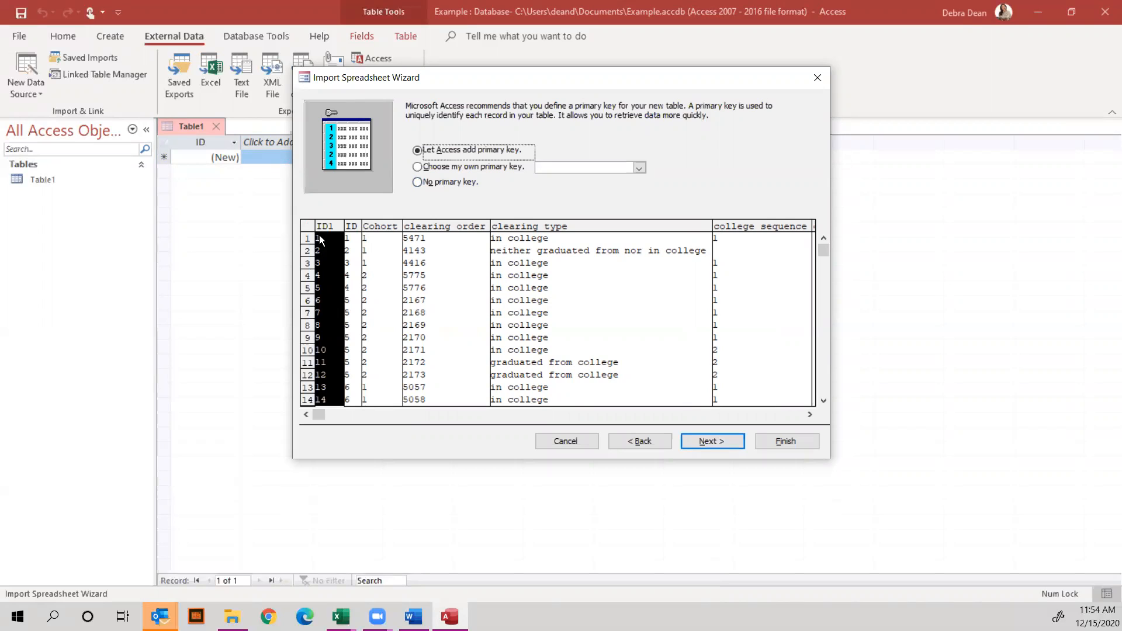
click(446, 182)
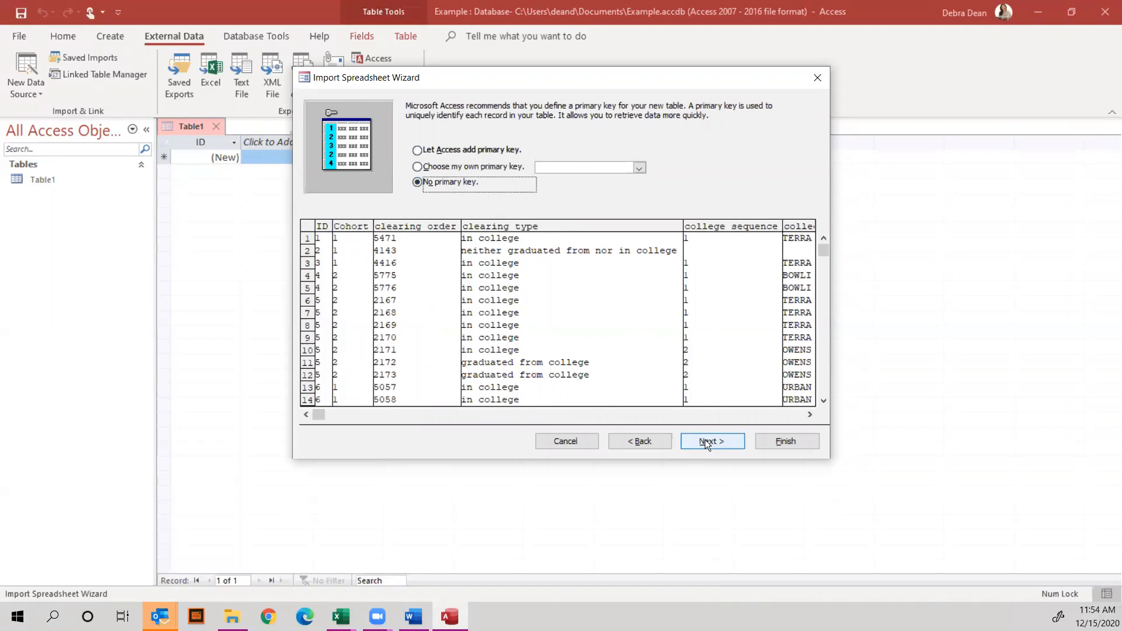
click(705, 439)
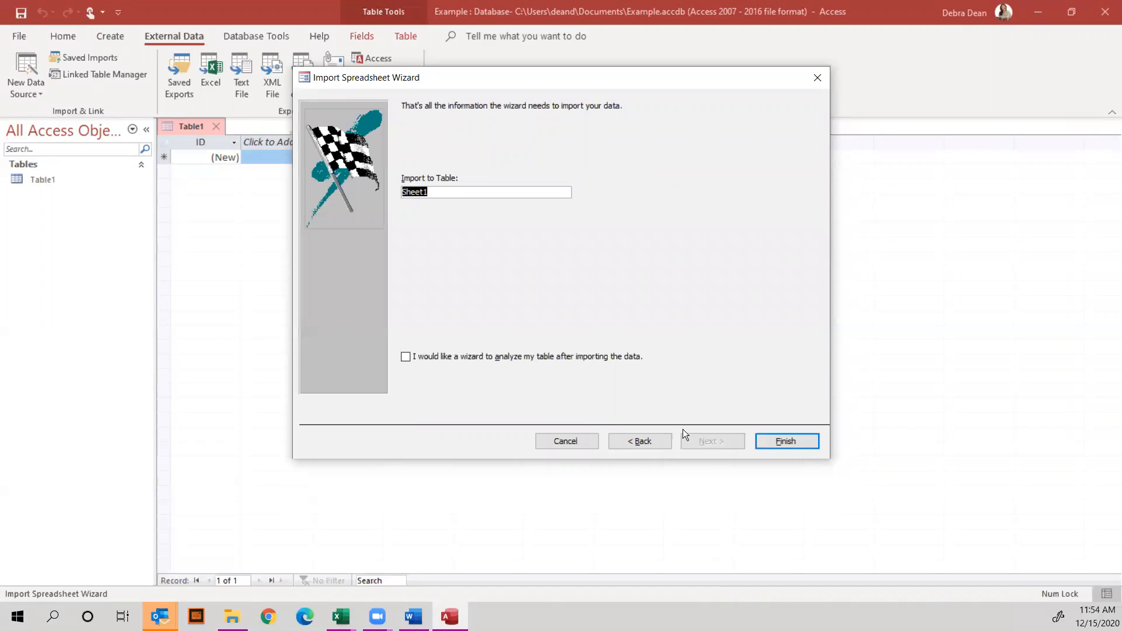
Finish the import into a table named Clearinghouse without saving the import steps, and open that table.
text(Clearinghouse)
click(787, 443)
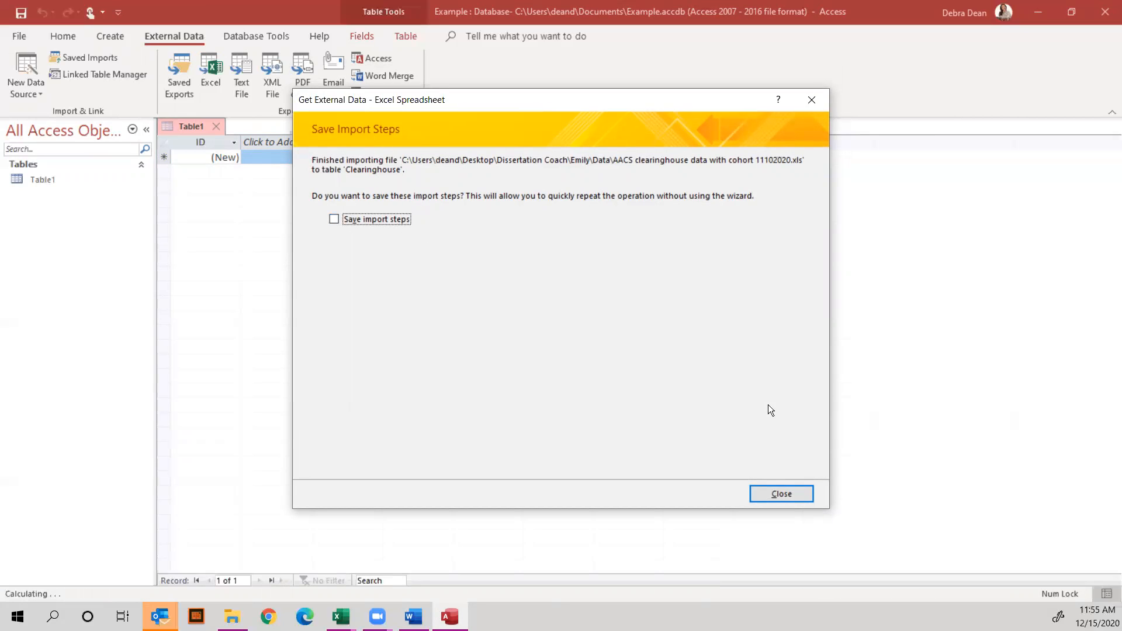
click(793, 493)
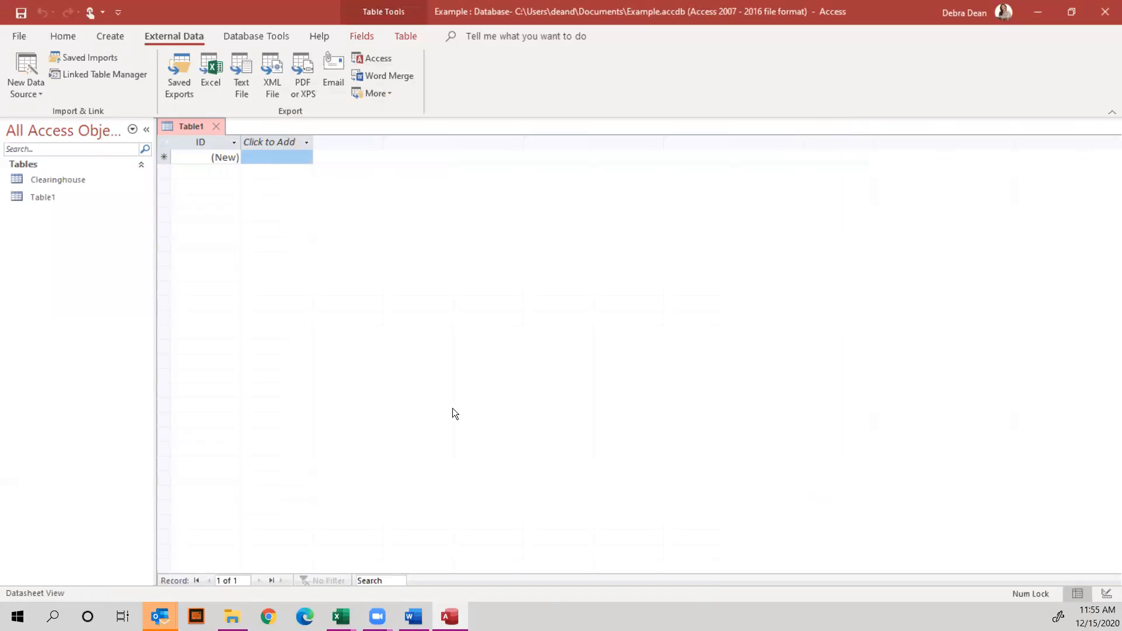
double_click(54, 178)
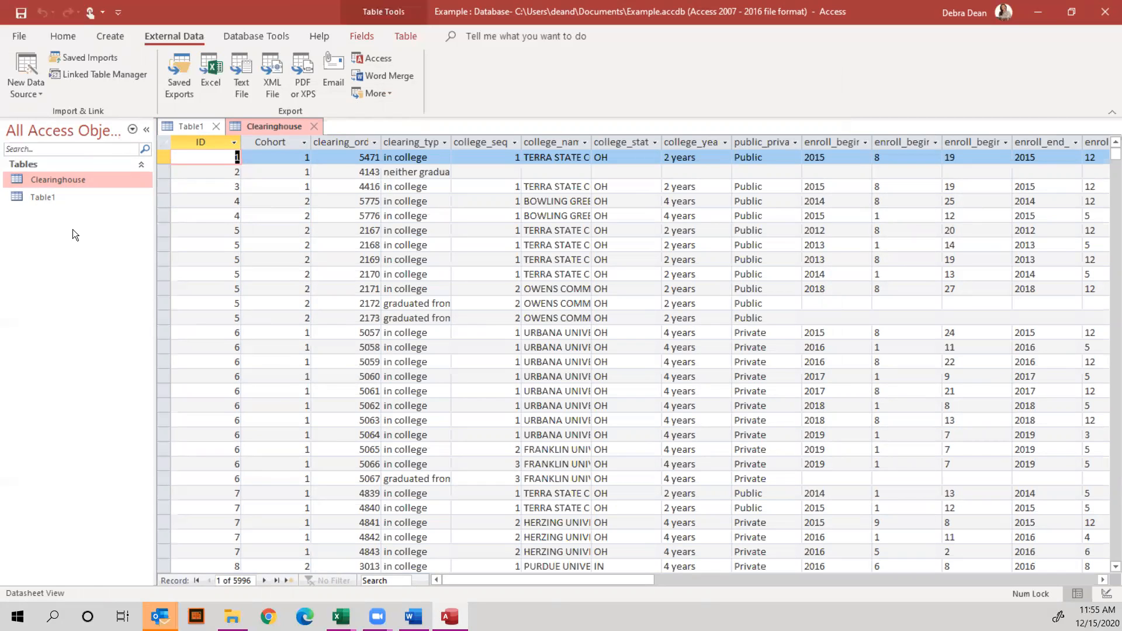
click(1034, 11)
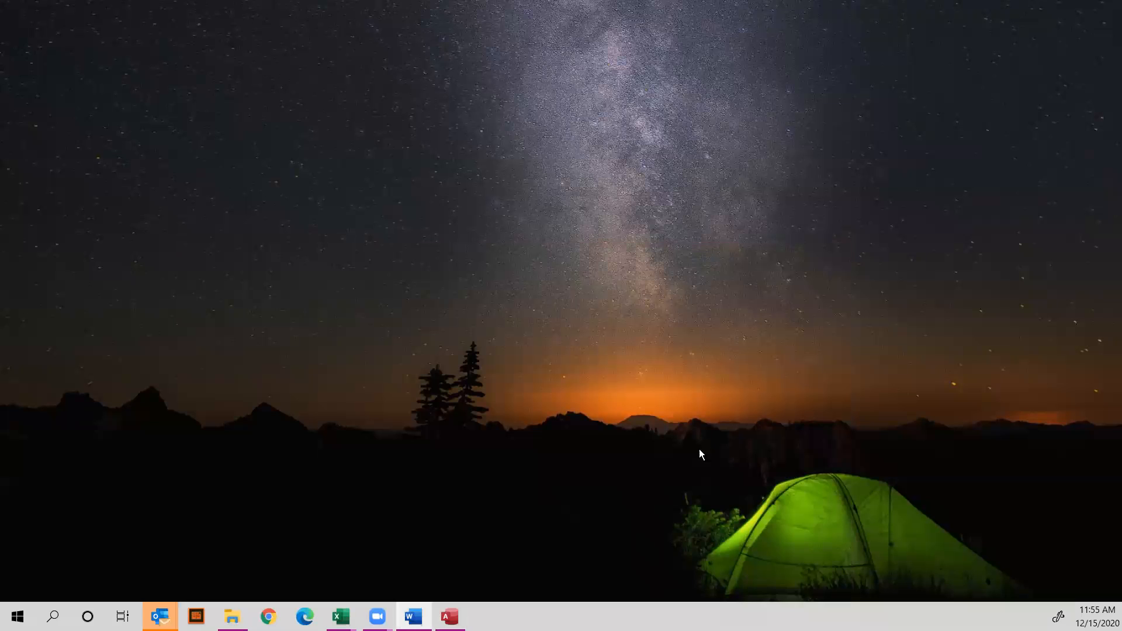
click(449, 617)
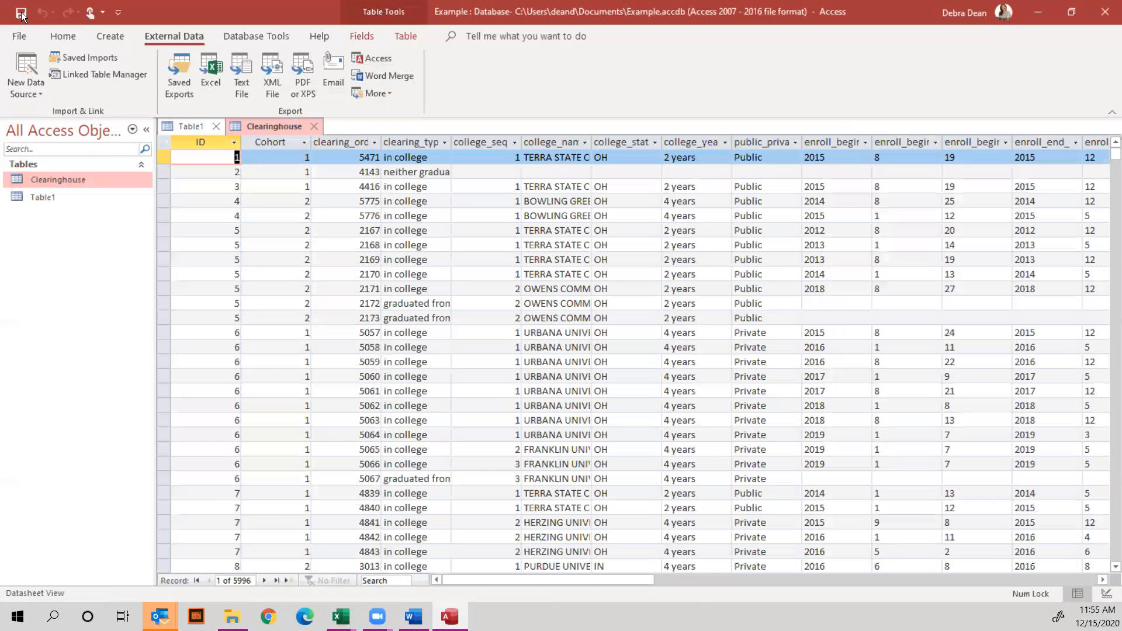
Open the other recent database in Documents, last modified at 11:18 AM.
click(18, 35)
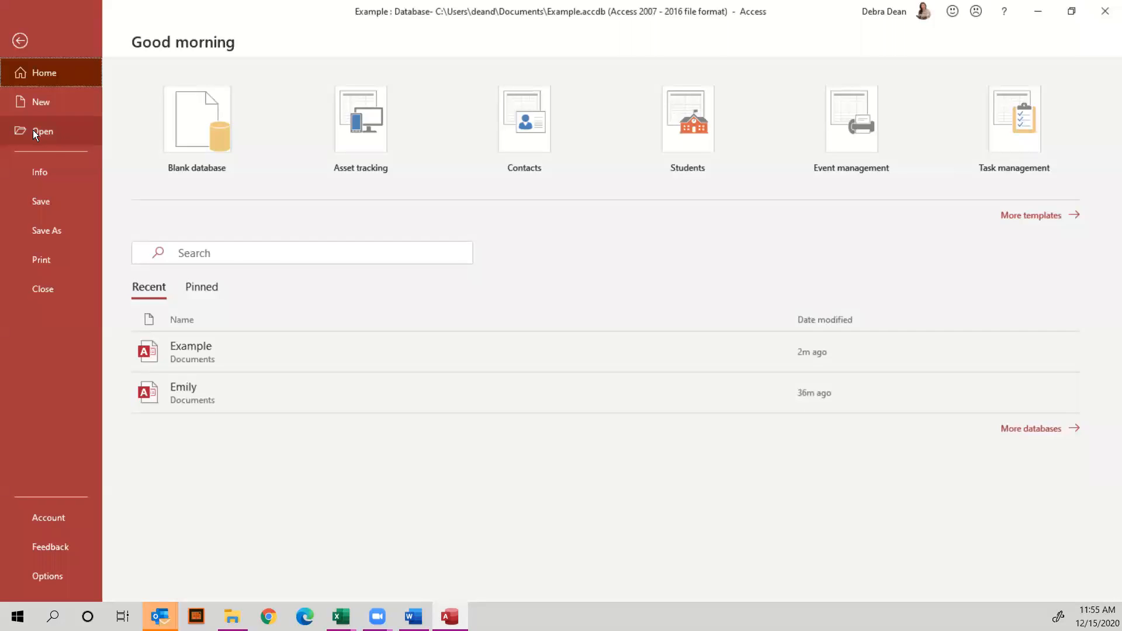
click(33, 132)
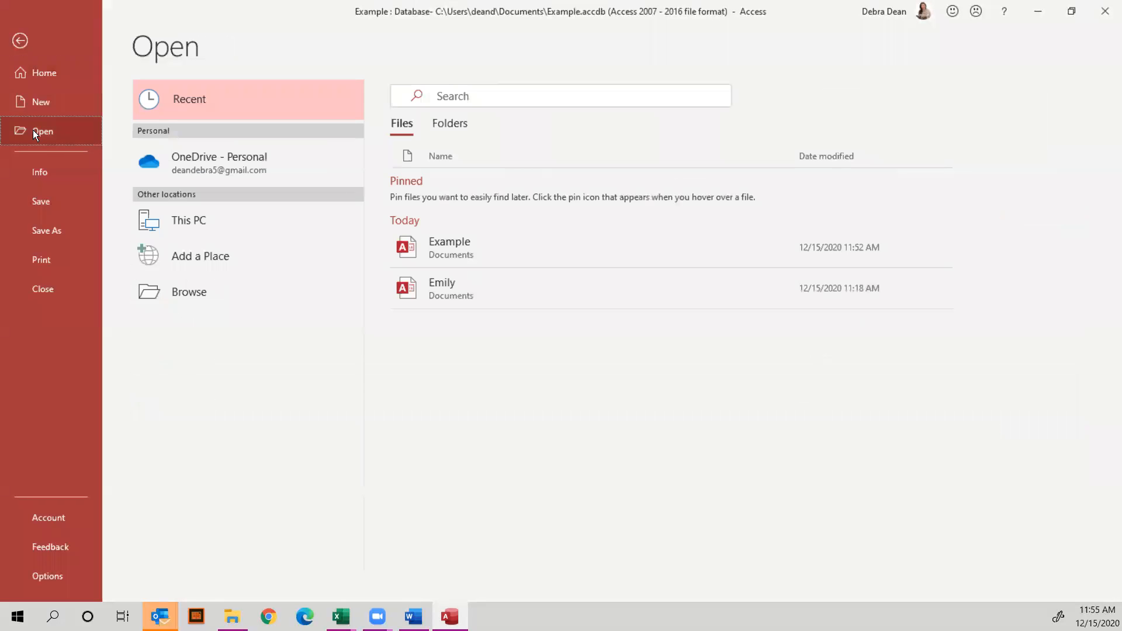
click(452, 297)
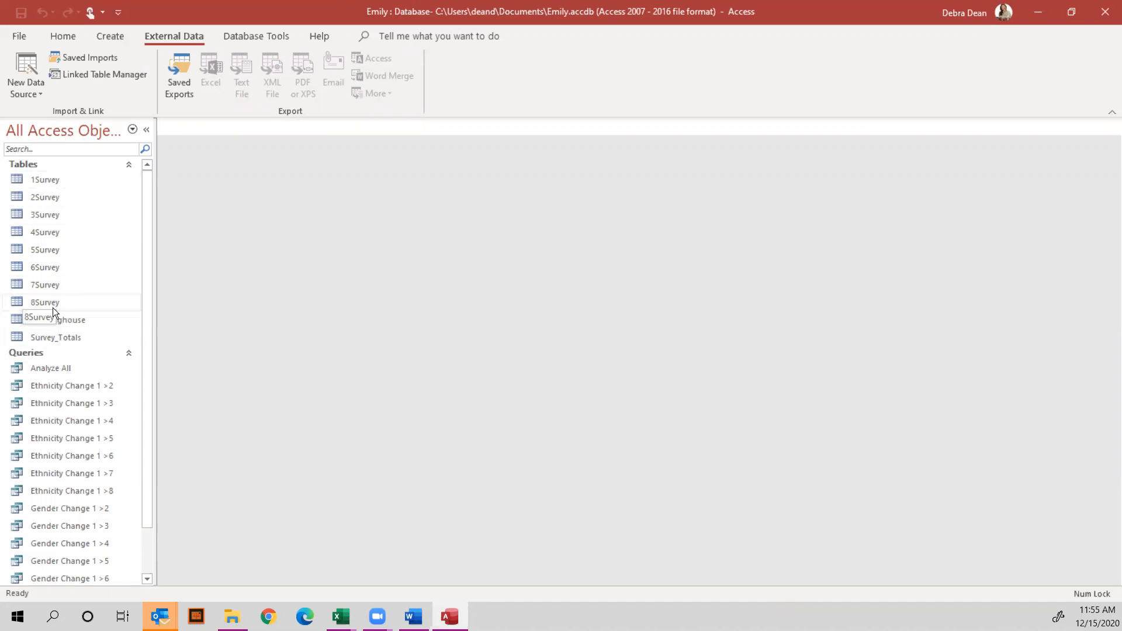
Examine the 1Survey and Survey_Totals tables, including the sort and filter options of se_ss_w1, and close both tables.
double_click(57, 180)
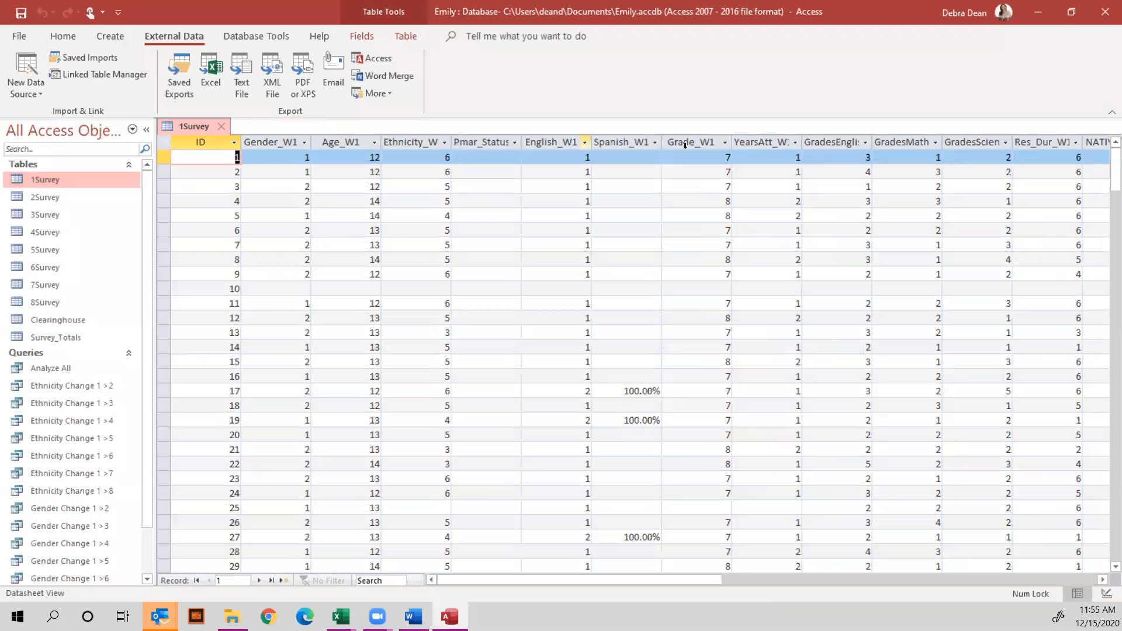
click(54, 321)
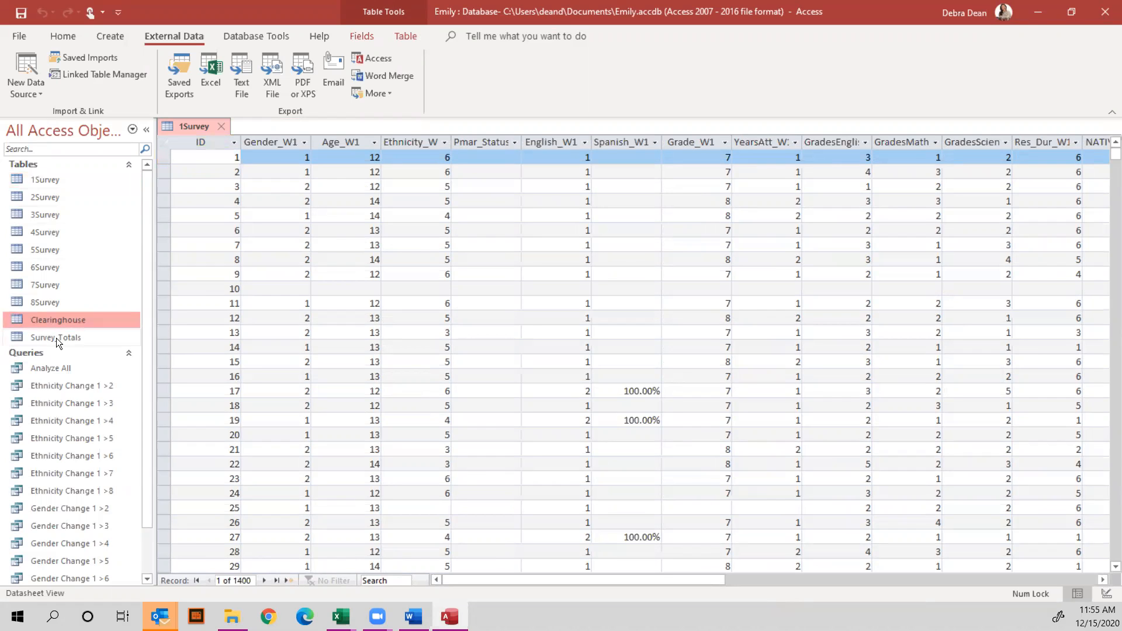
double_click(57, 337)
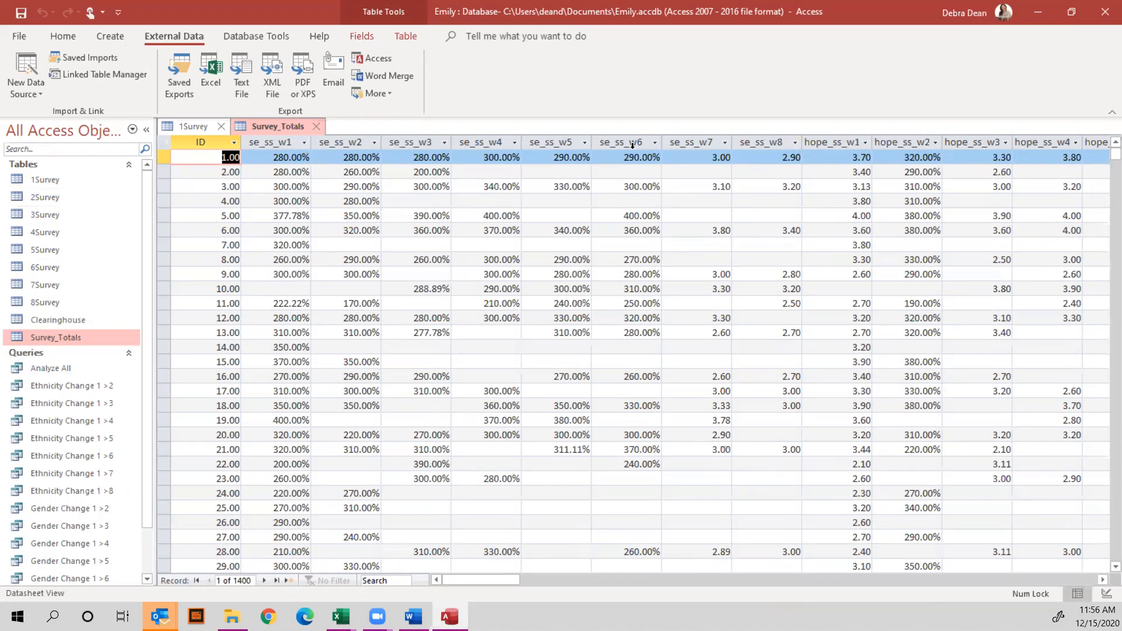
click(305, 143)
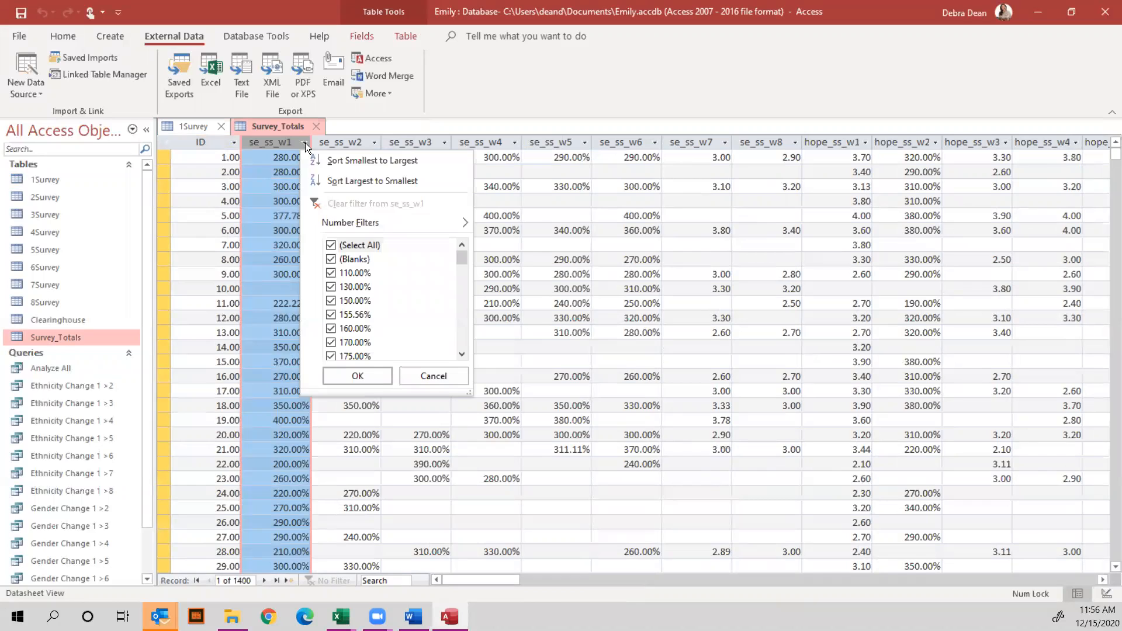
click(436, 371)
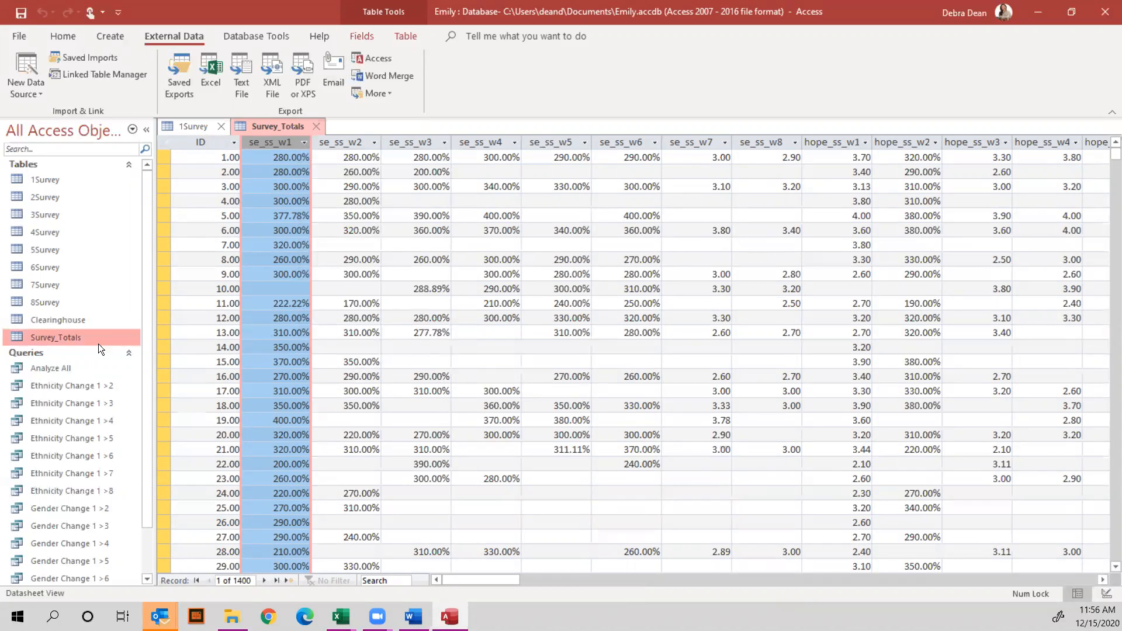
click(318, 127)
click(221, 126)
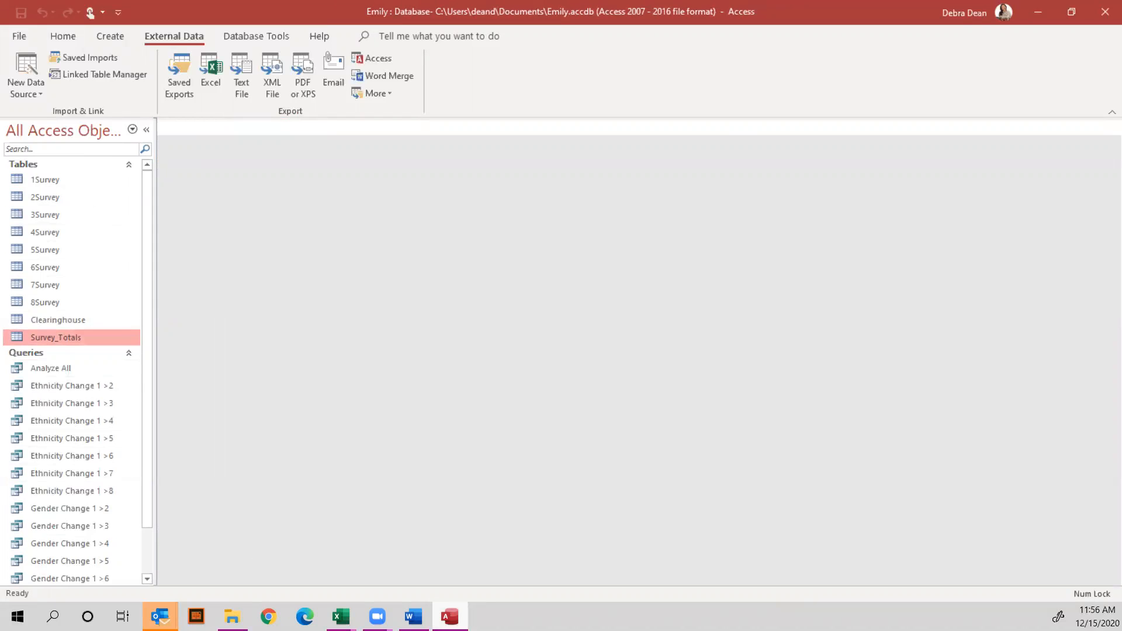
Reopen the recent Example database and enable its disabled active content.
click(19, 35)
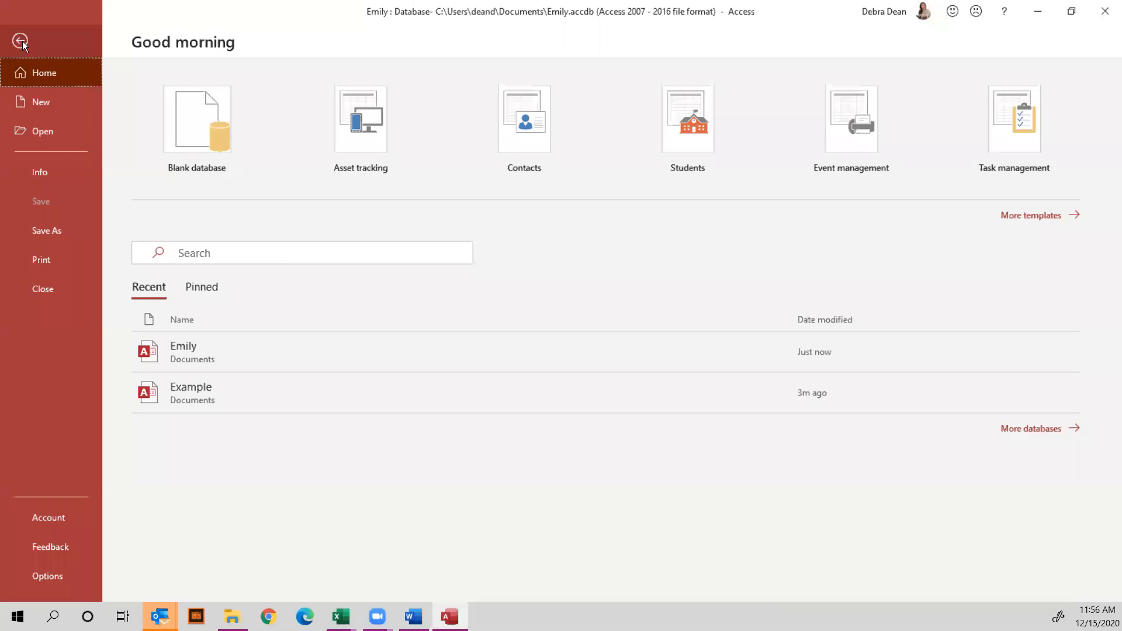
click(224, 393)
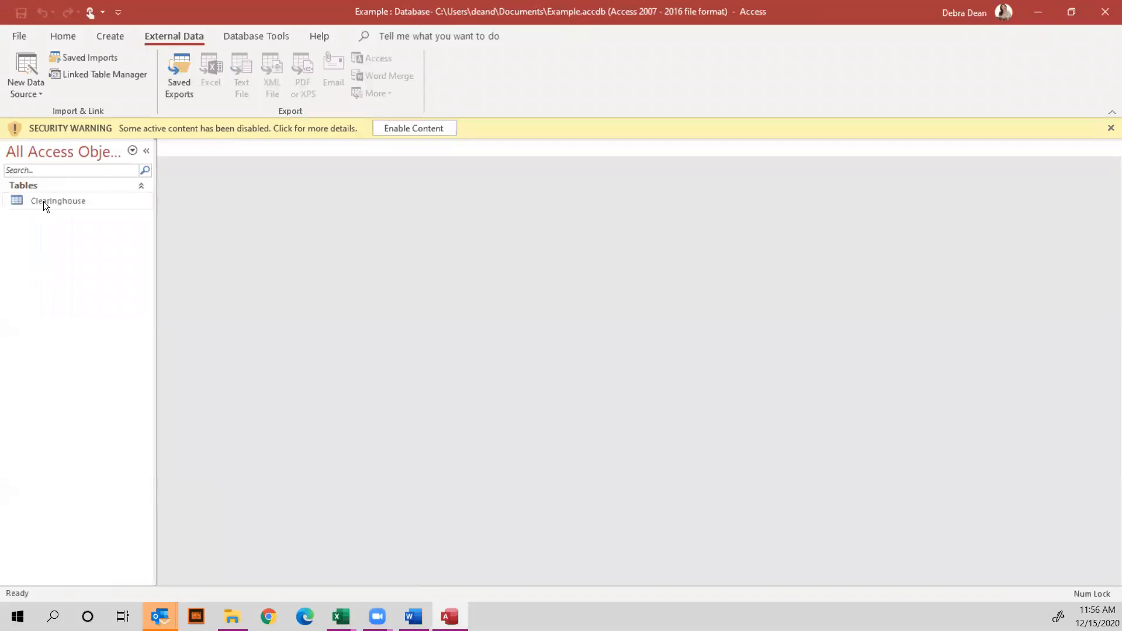
click(411, 130)
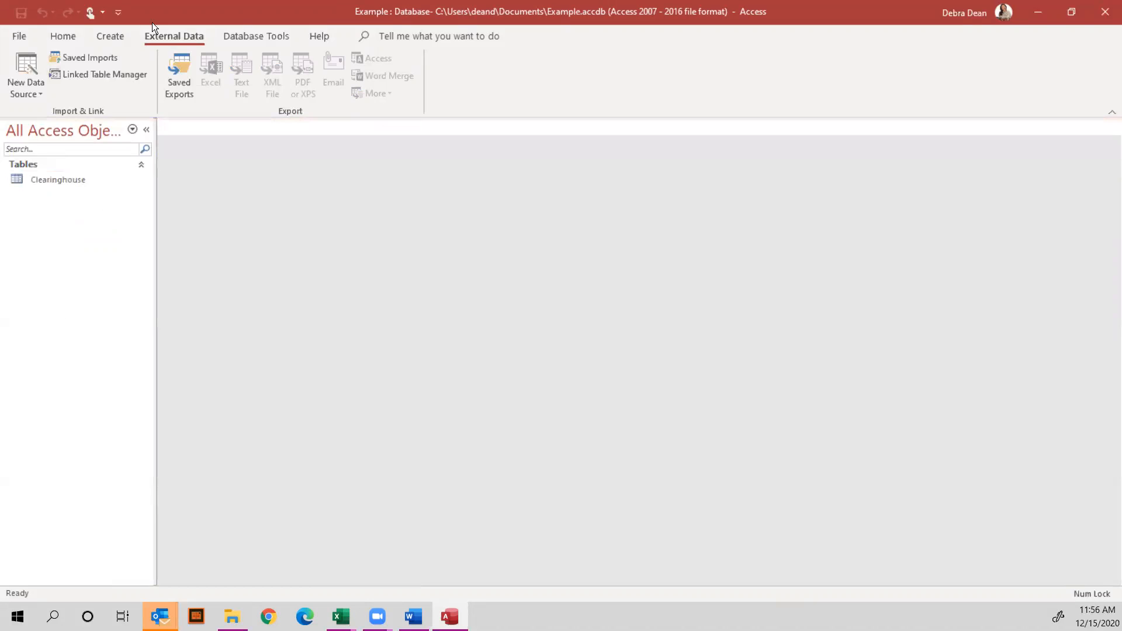
Create a new query in Design View based on the Clearinghouse table and enlarge the table's field list.
click(113, 35)
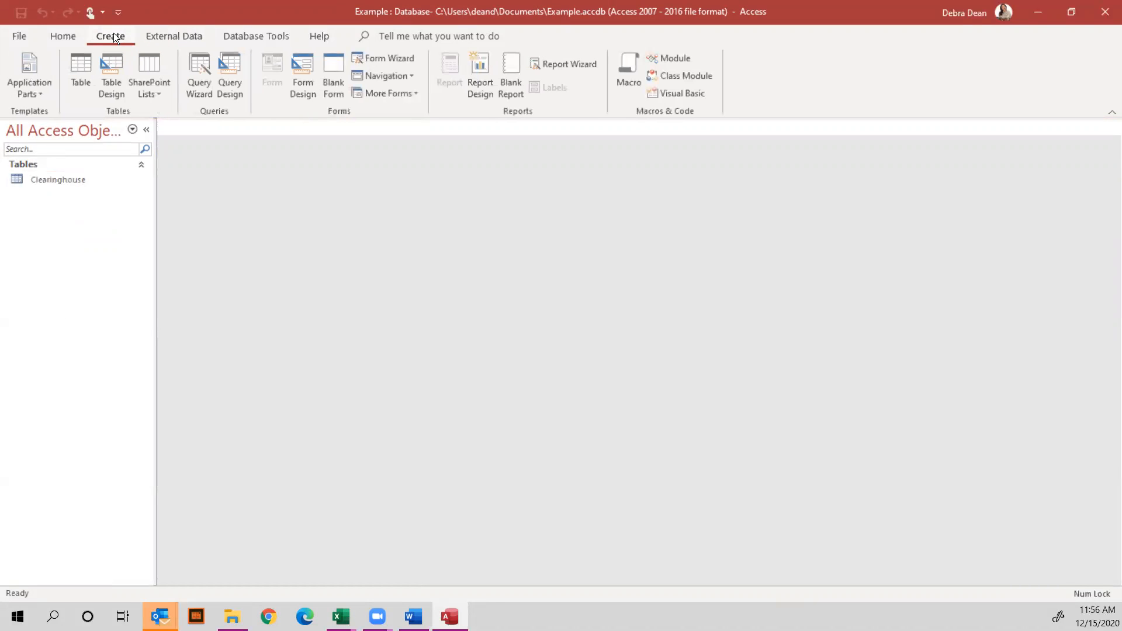
click(237, 83)
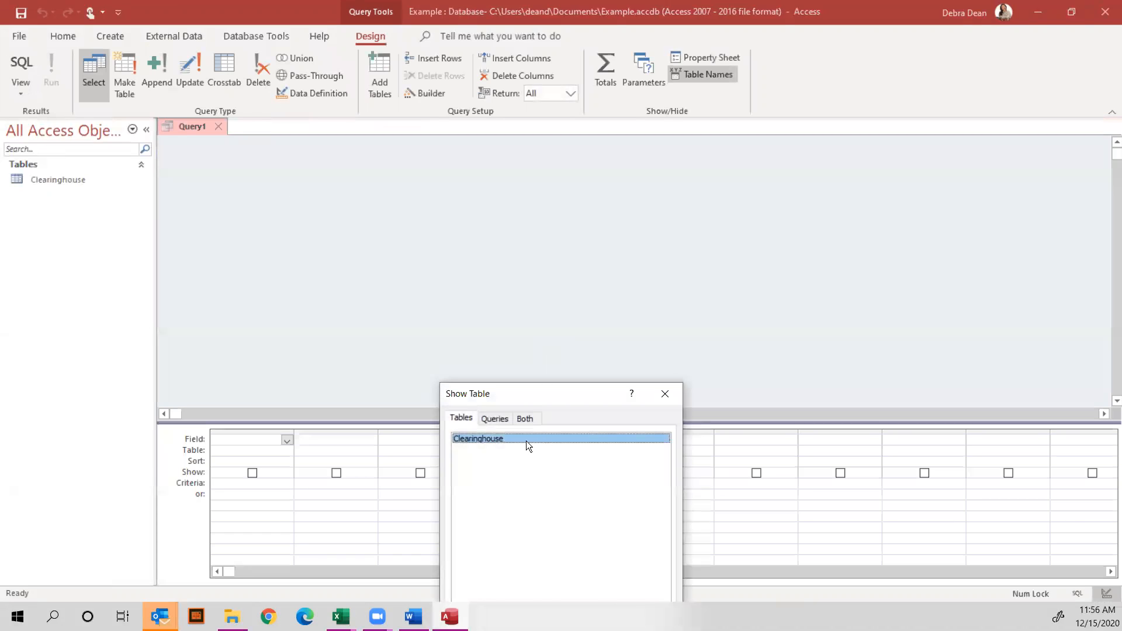
double_click(519, 438)
click(666, 391)
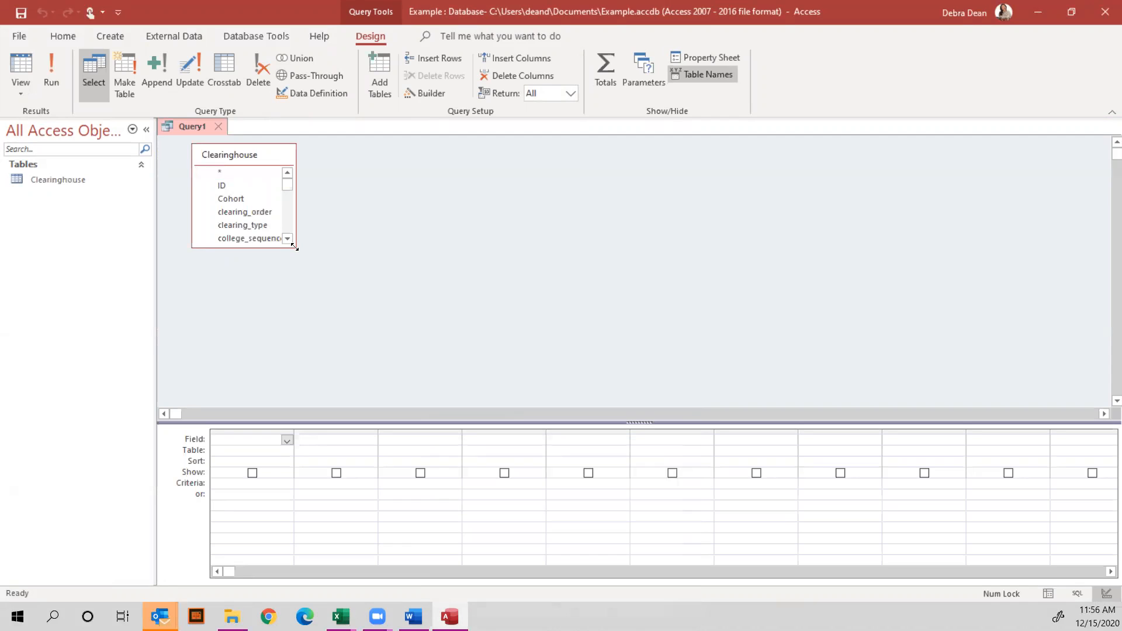
drag(295, 248, 595, 327)
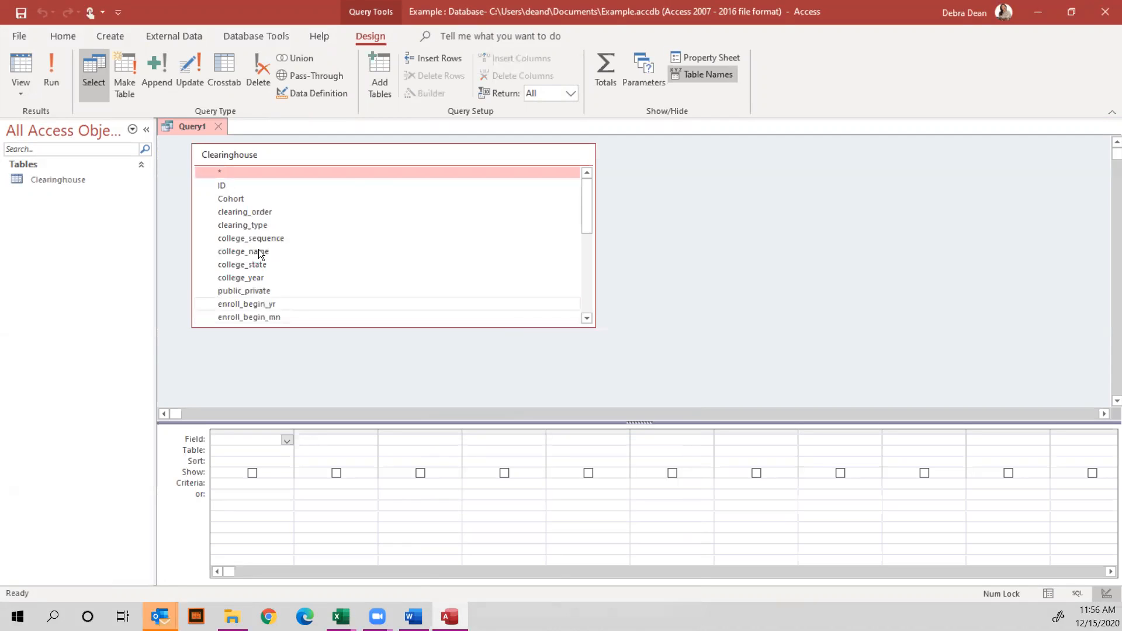
Add the ID and college_name fields to the query and run it.
double_click(231, 185)
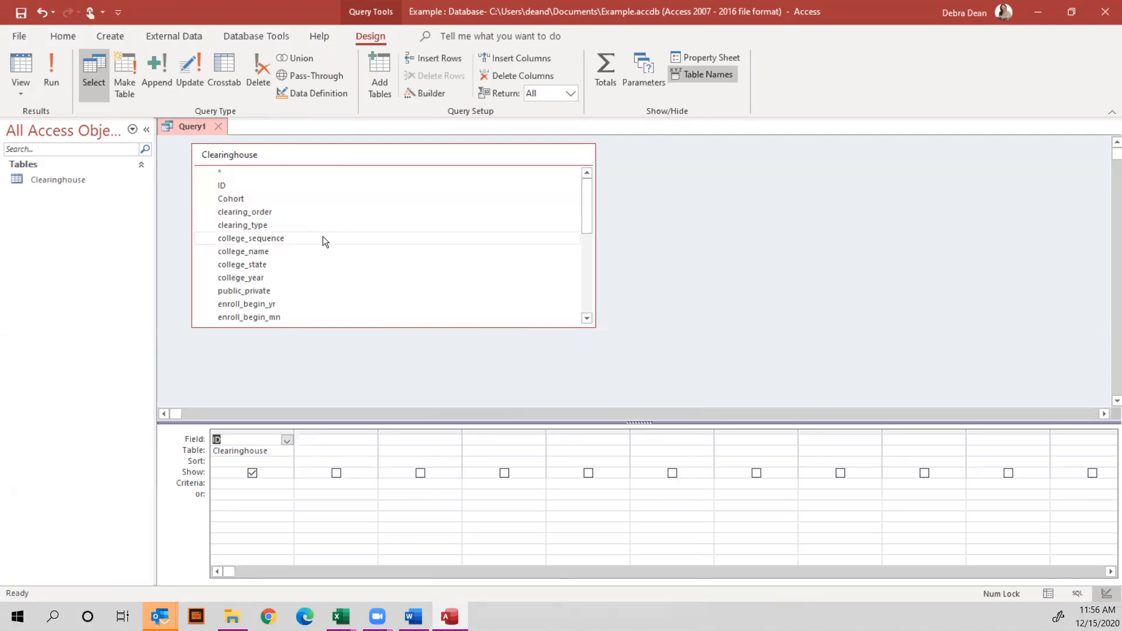
double_click(288, 250)
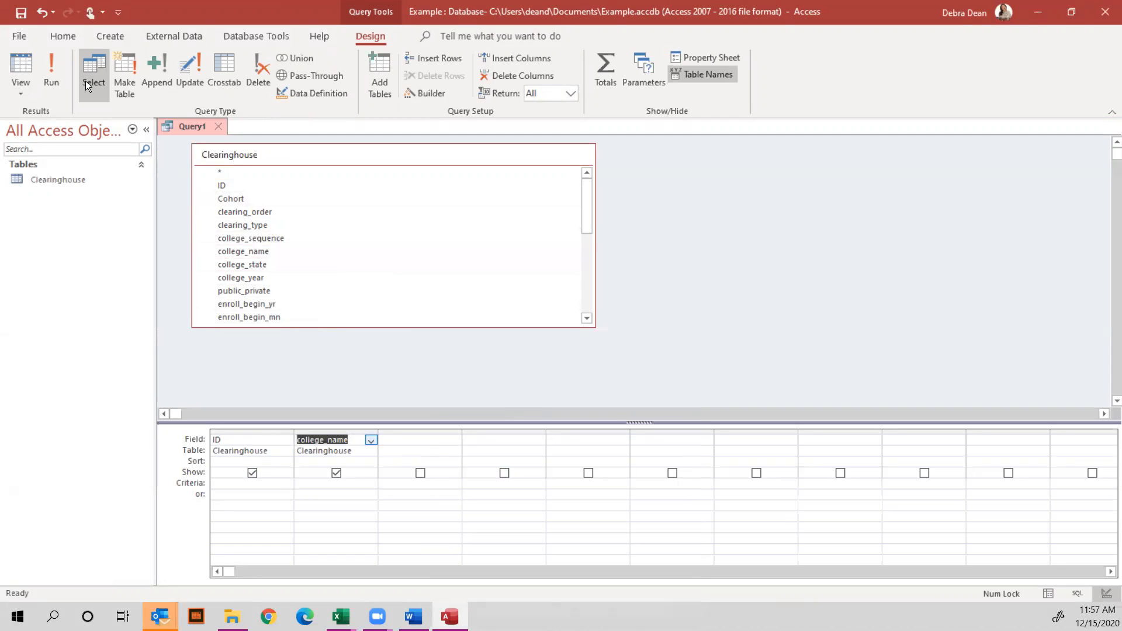
click(57, 66)
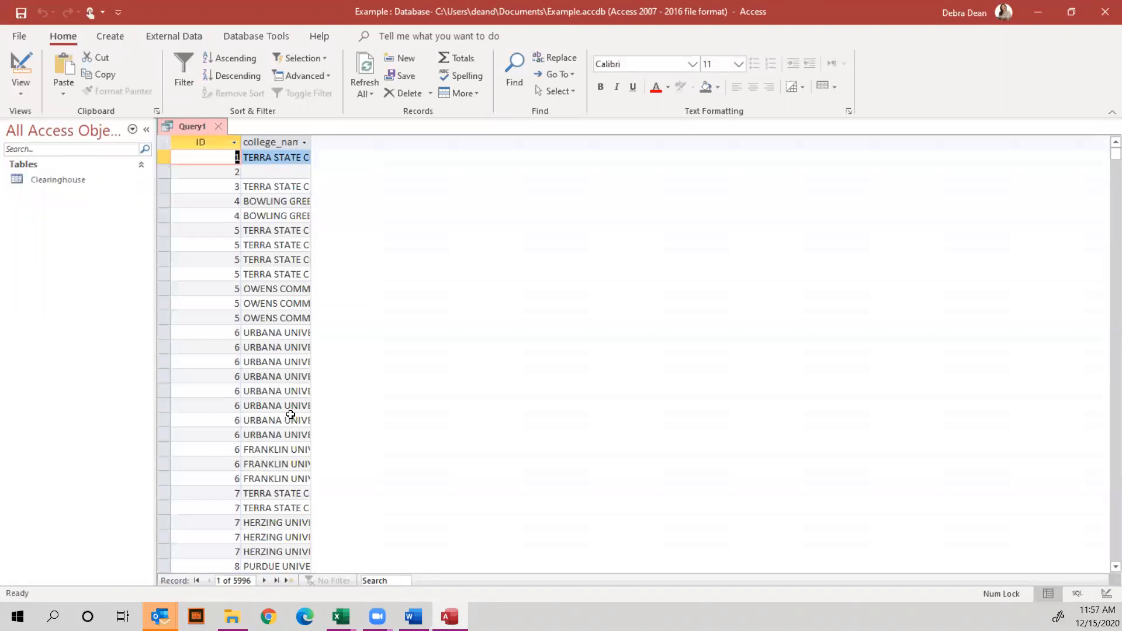
Rerun the query with Totals grouping on both fields and widen the college_name column to fit the full names.
click(19, 93)
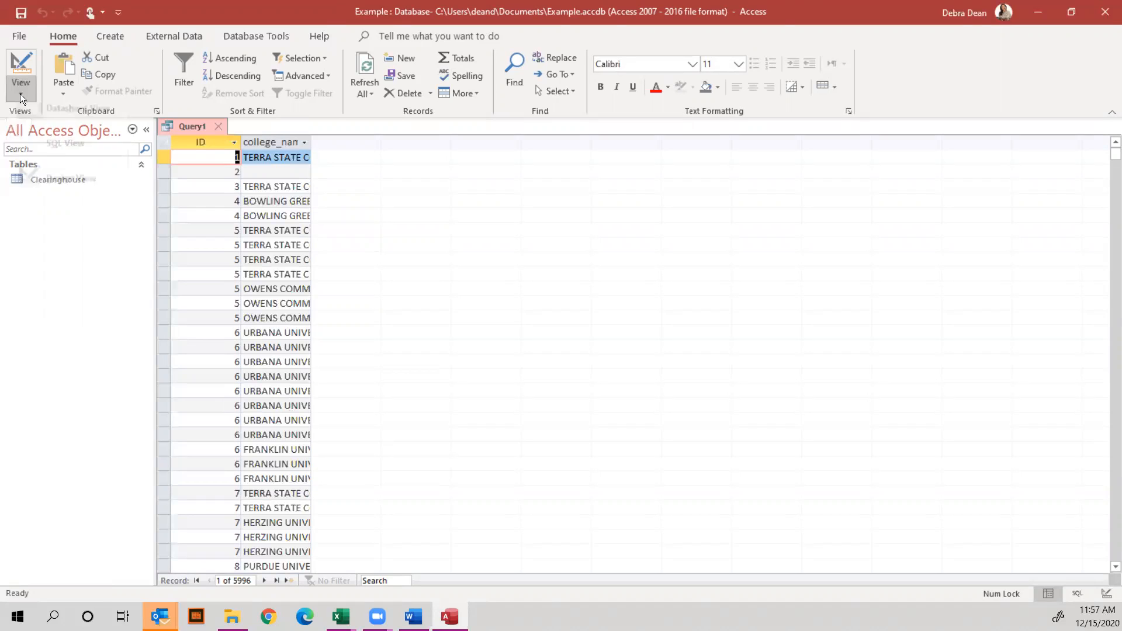
click(74, 191)
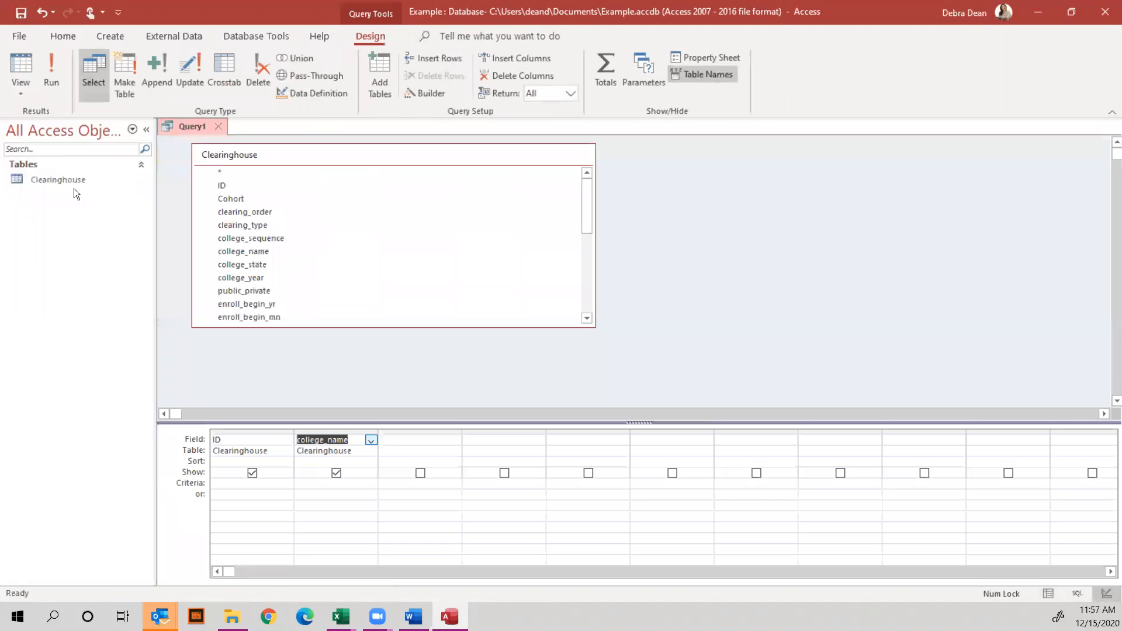
click(610, 63)
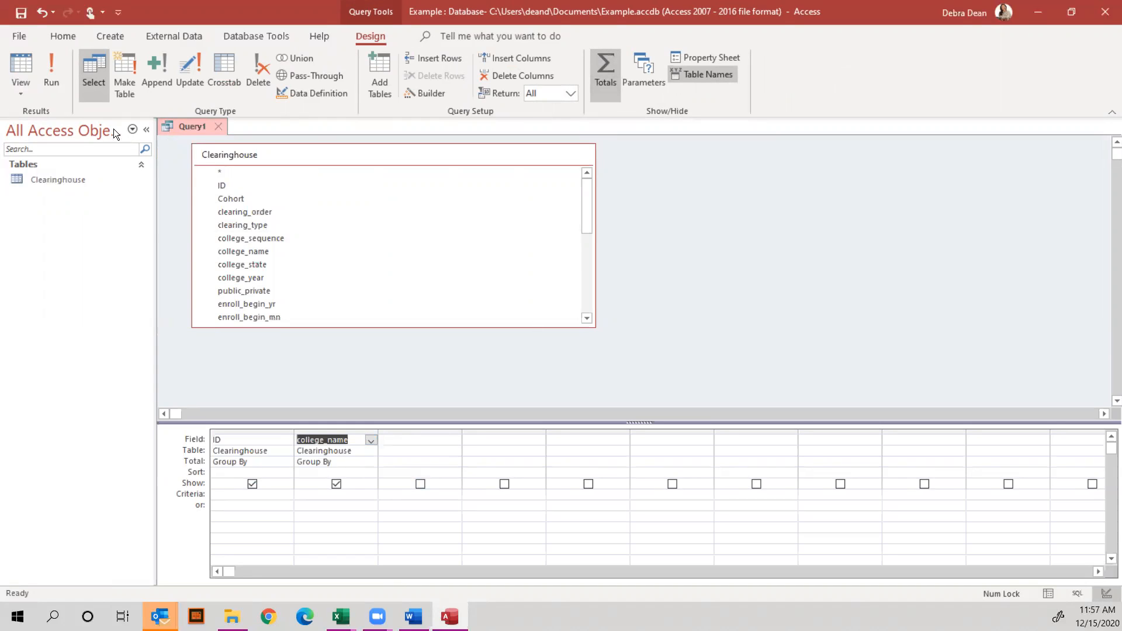
click(49, 65)
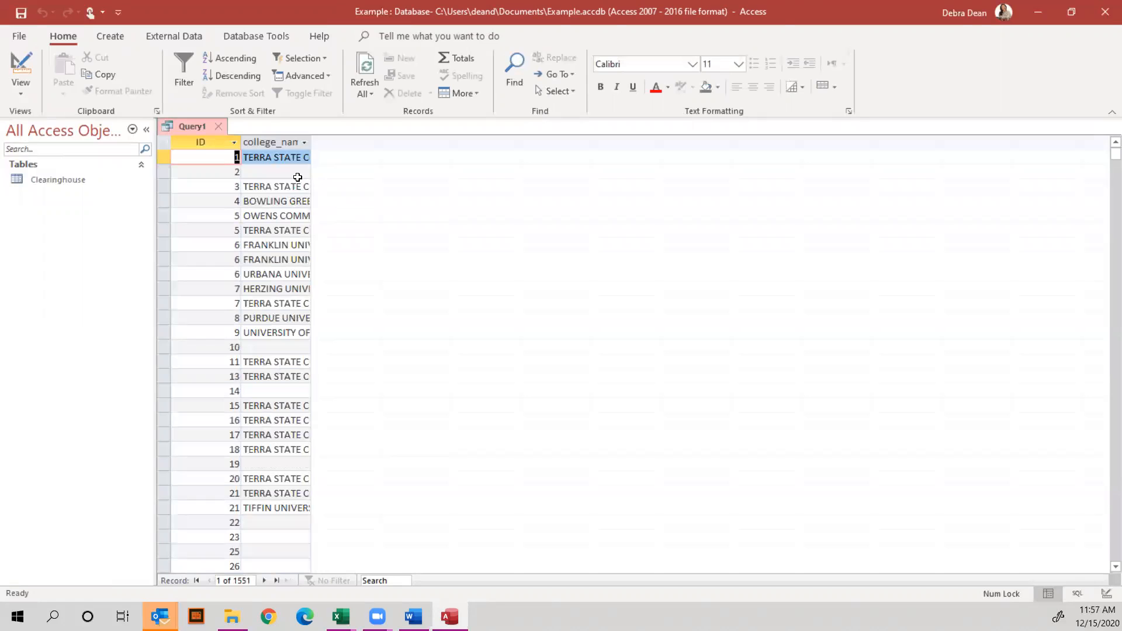
drag(310, 141, 418, 142)
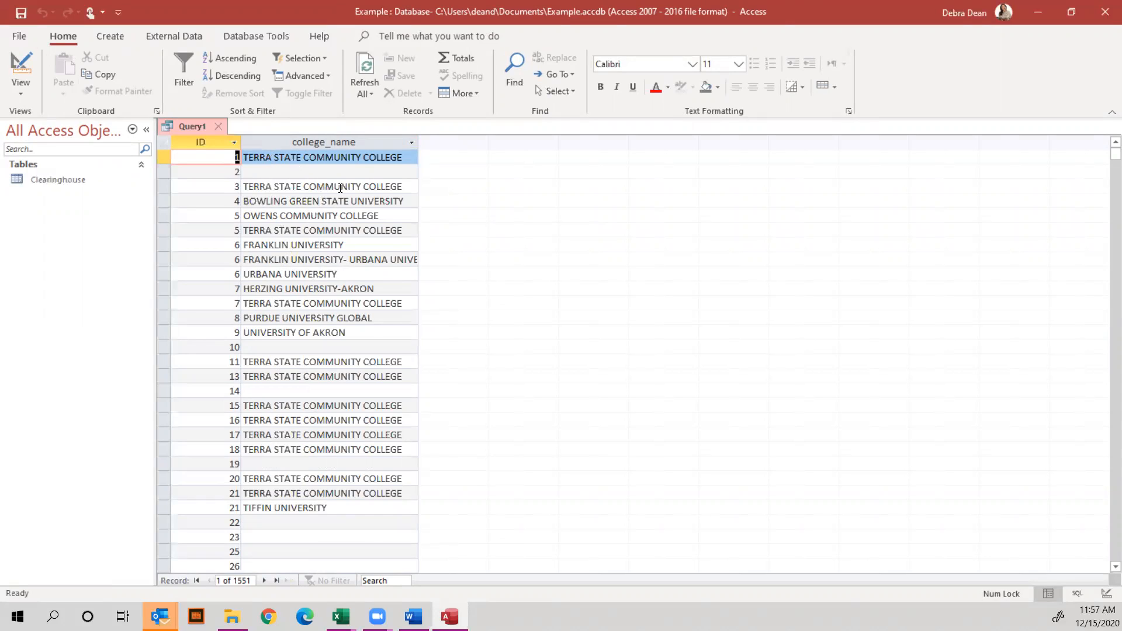
Add the criterion "not null" to college_name in the query design and run the query.
click(21, 94)
click(59, 197)
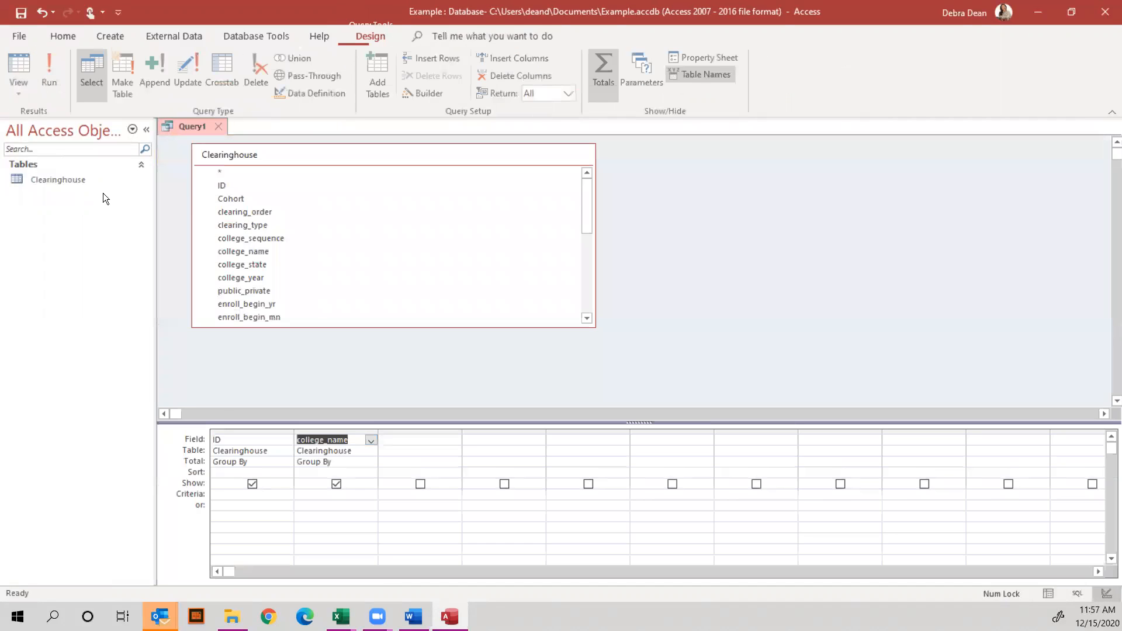
click(333, 494)
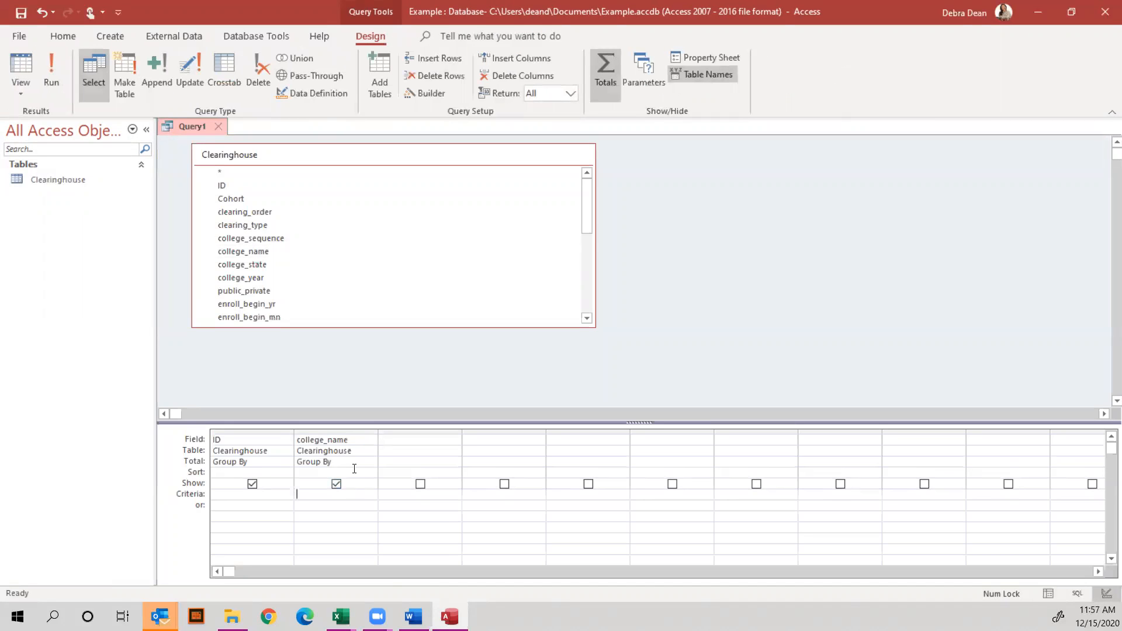
text(no)
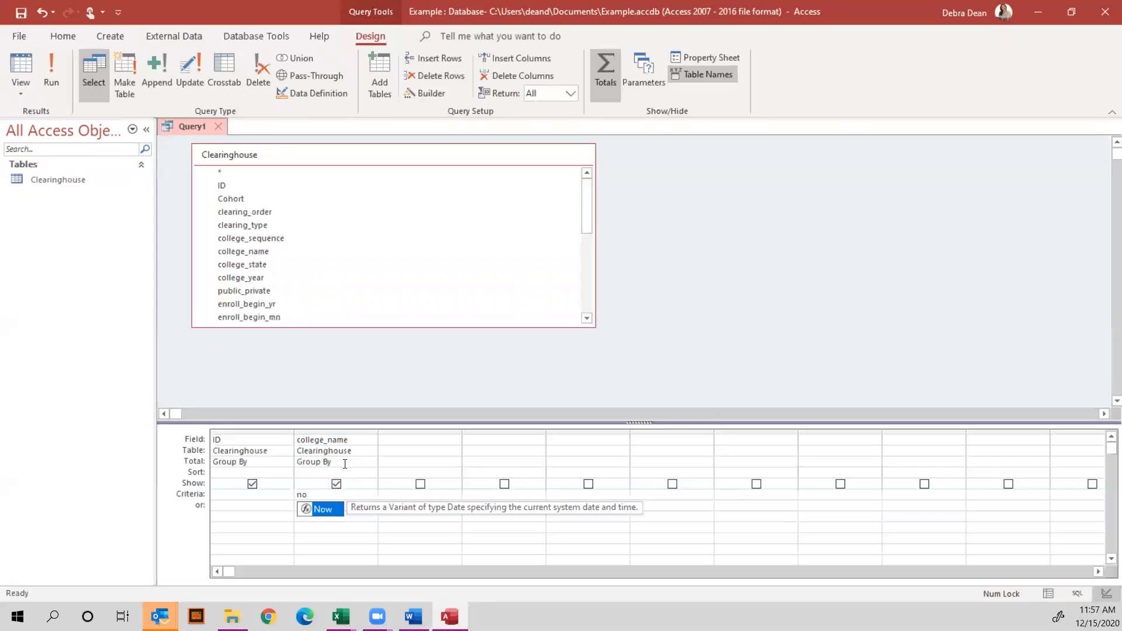
text(t null)
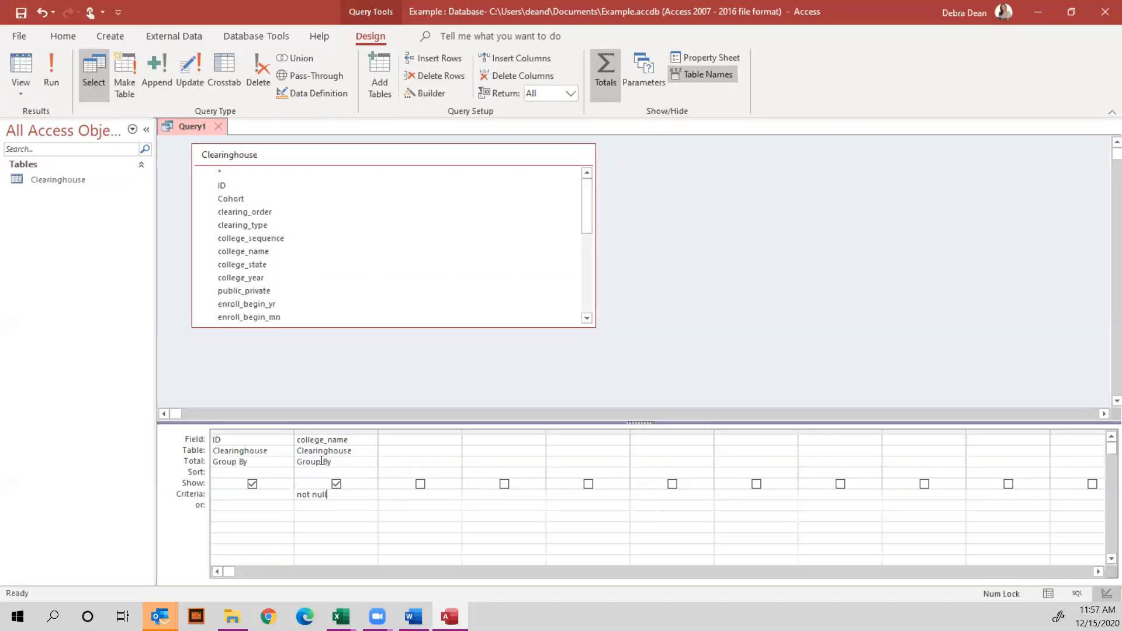
click(55, 65)
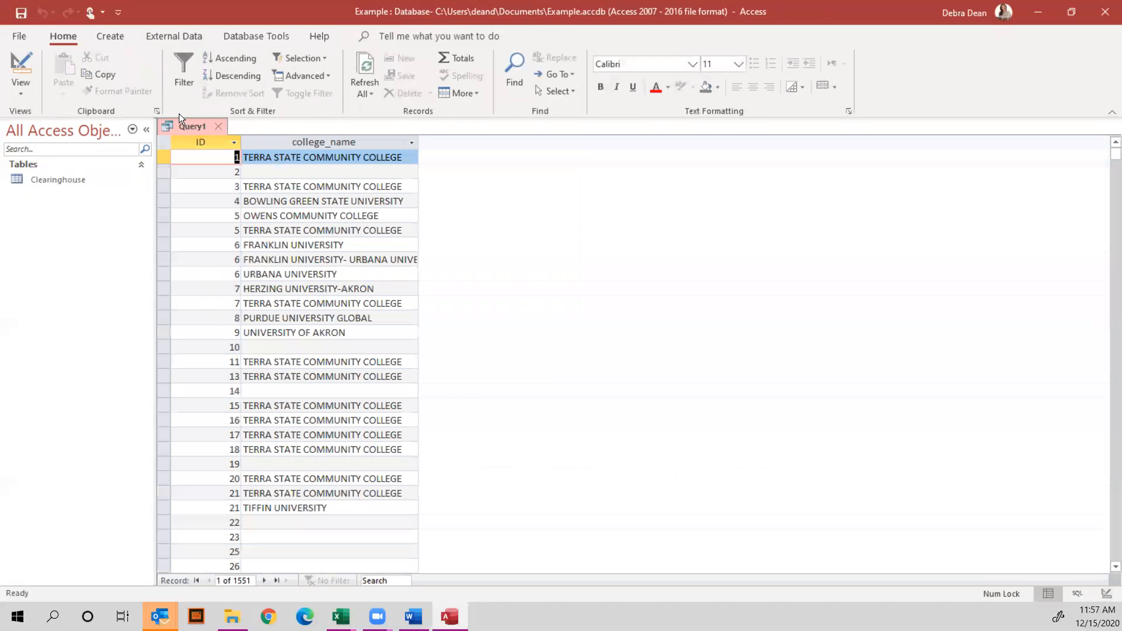
click(297, 171)
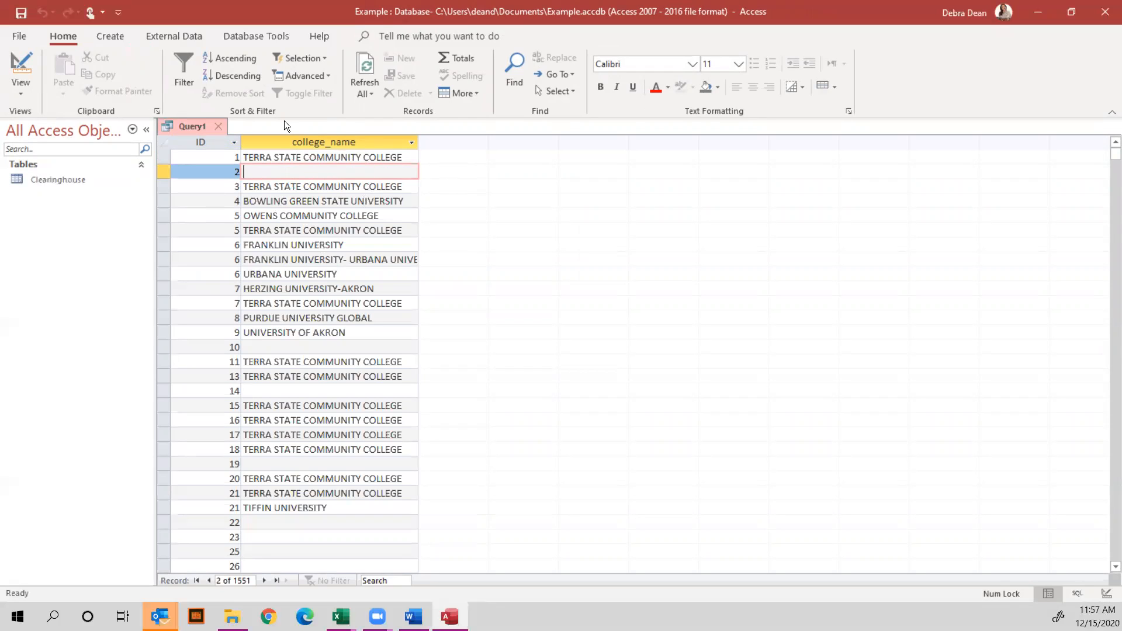
Return to the query's Design View and delete the ID column from the design grid.
click(20, 91)
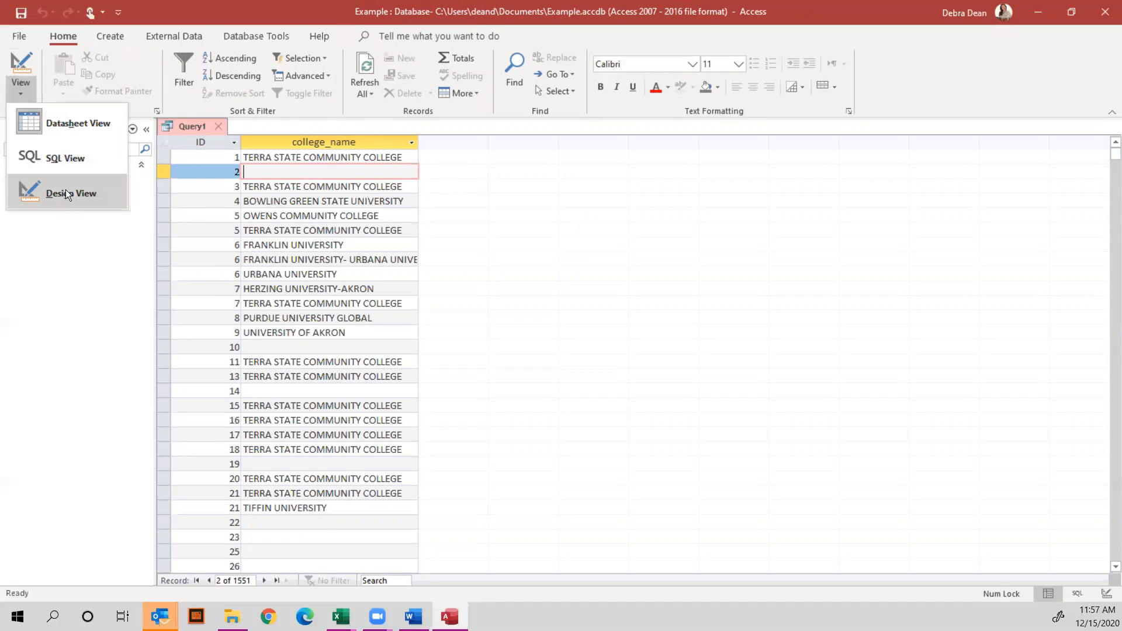
click(65, 190)
click(237, 433)
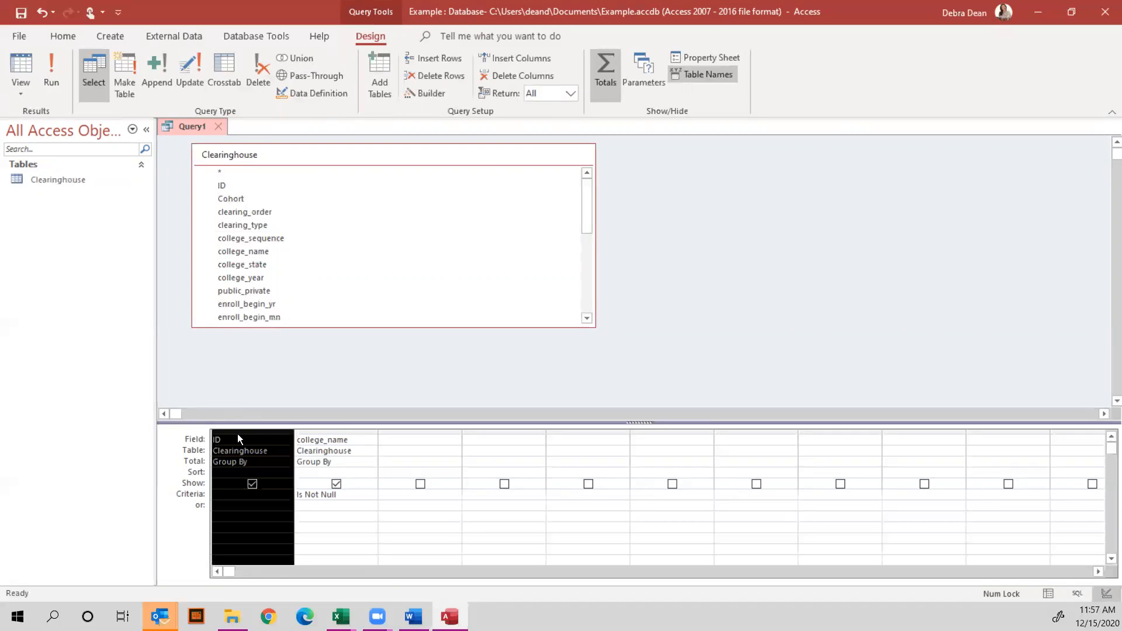
key(Delete)
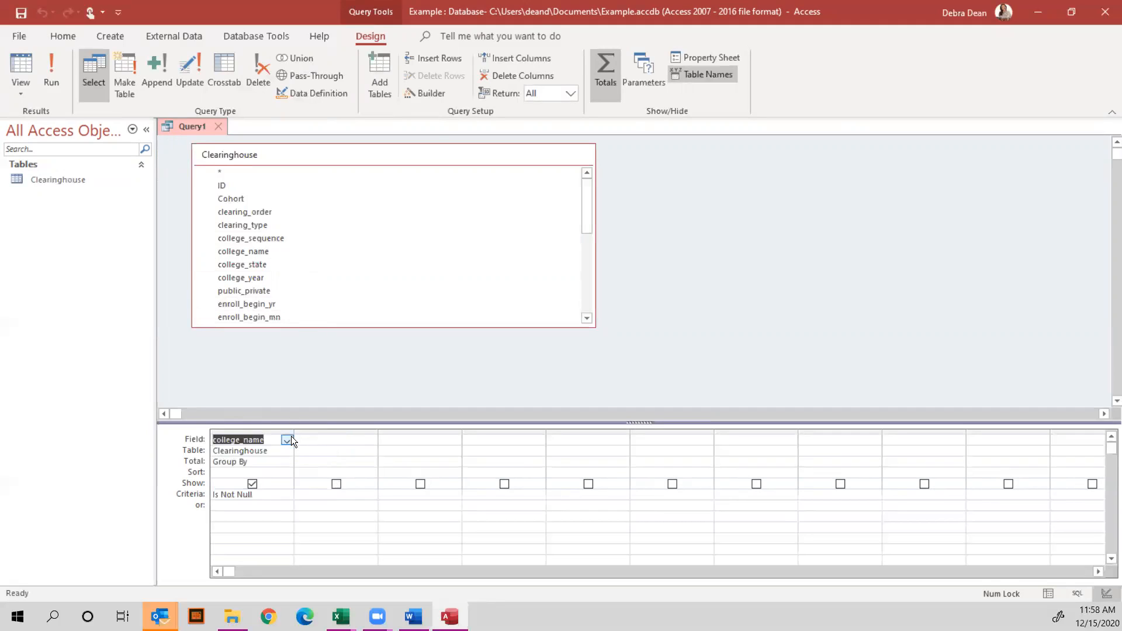
Sort college_name in ascending order, then run the query and look through the college list in a widened column.
click(267, 473)
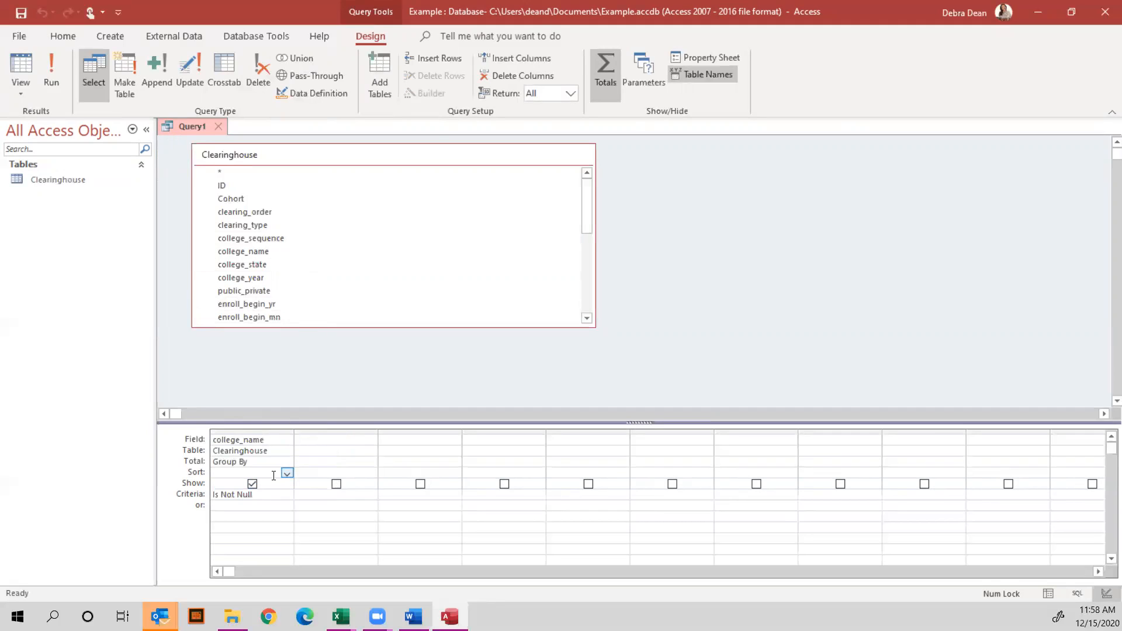
click(286, 473)
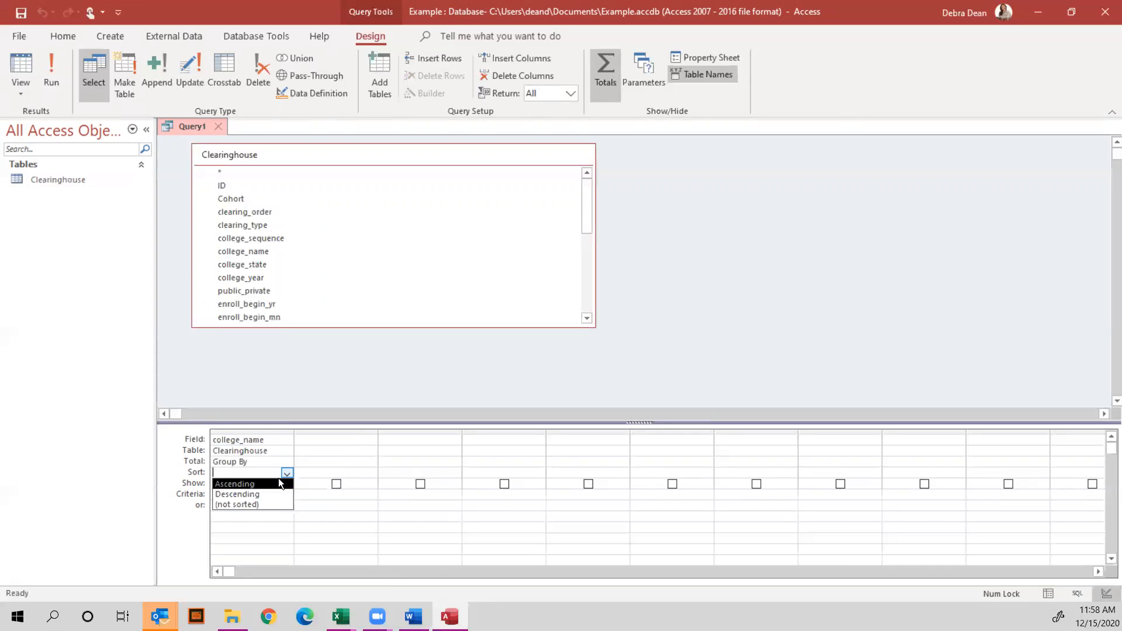
click(278, 478)
click(53, 74)
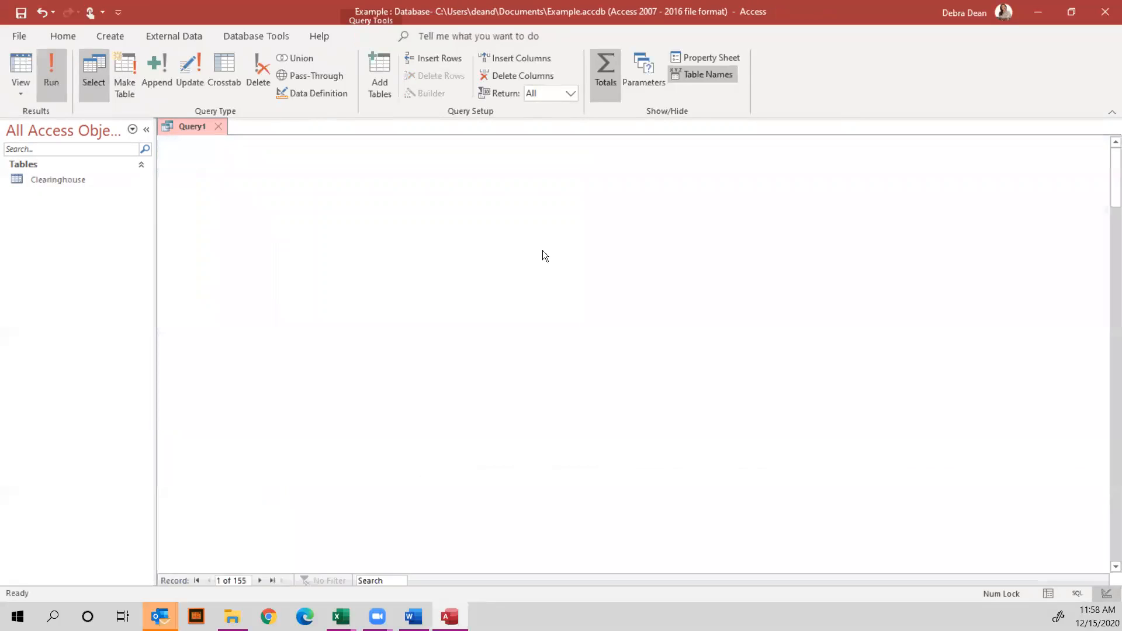
drag(347, 140, 484, 142)
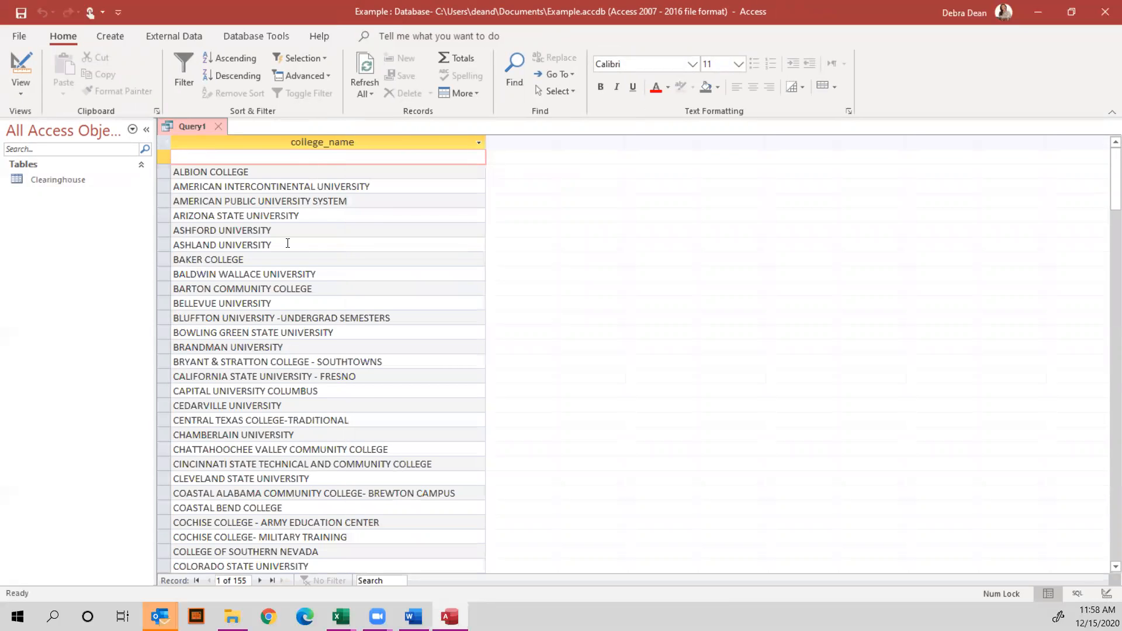
scroll(276, 462, down, 2)
scroll(275, 462, down, 11)
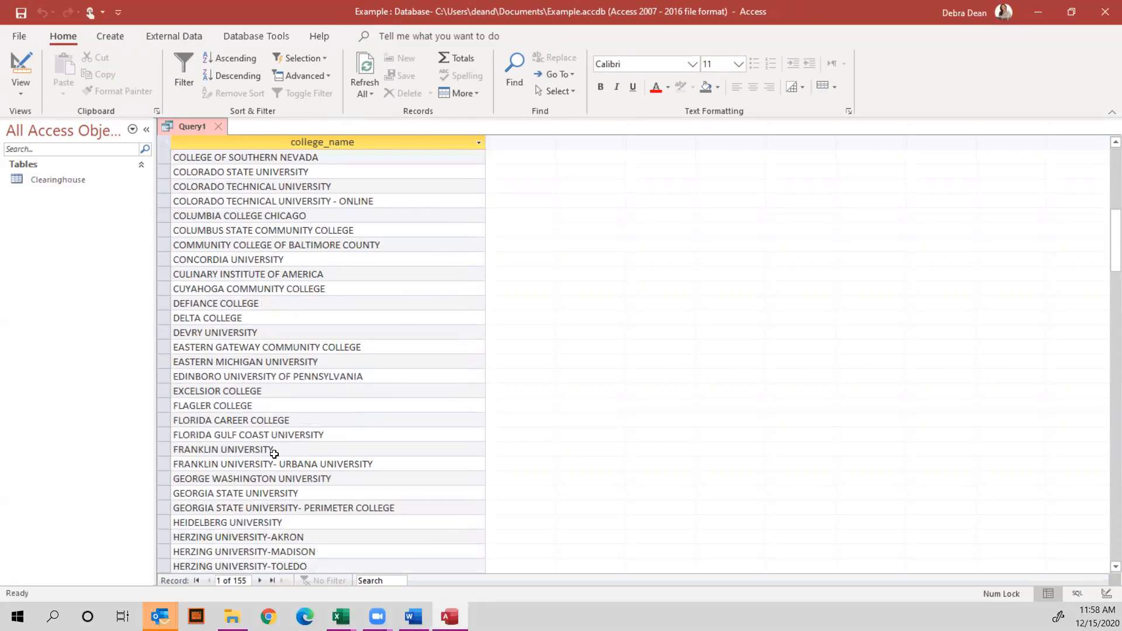
scroll(274, 455, up, 13)
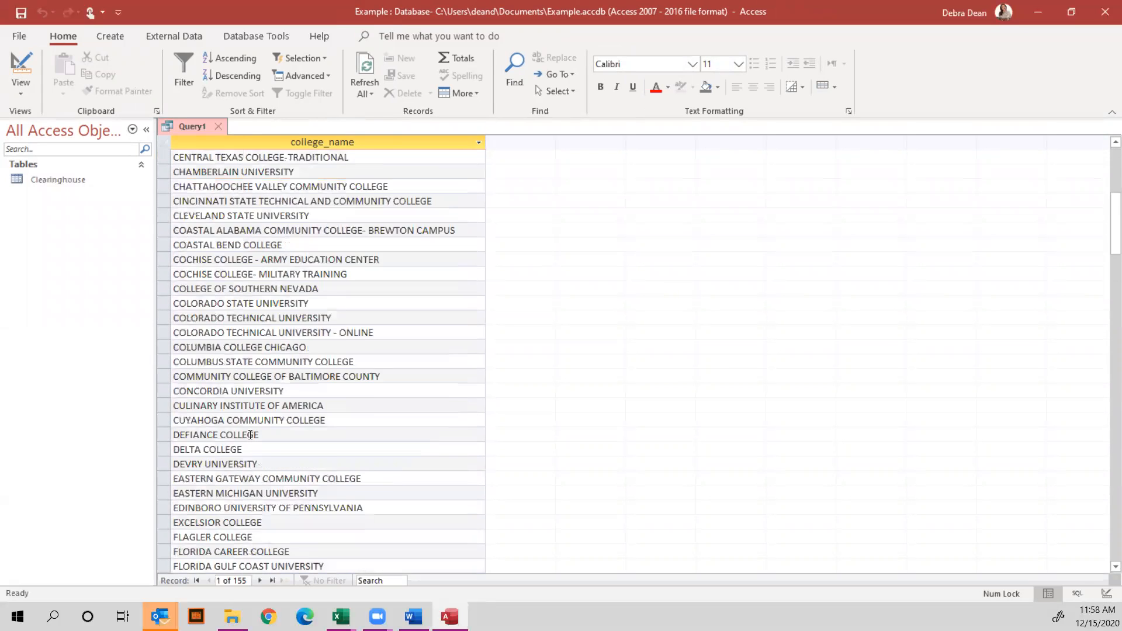
Return to the query's Design View and add the graduated field after college_name.
click(22, 95)
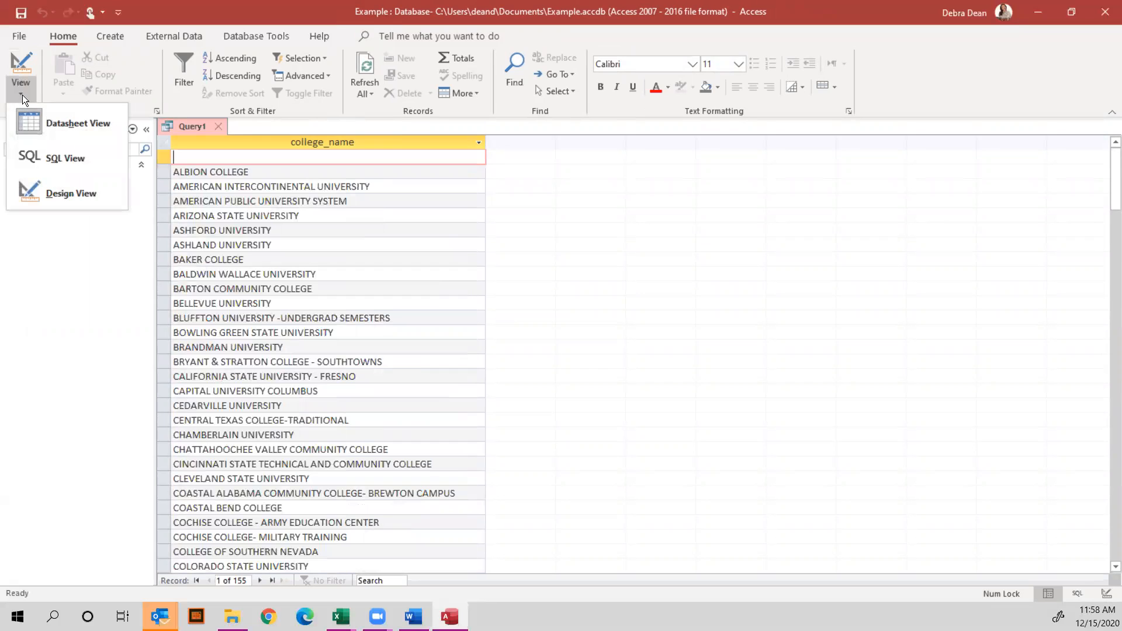
click(57, 194)
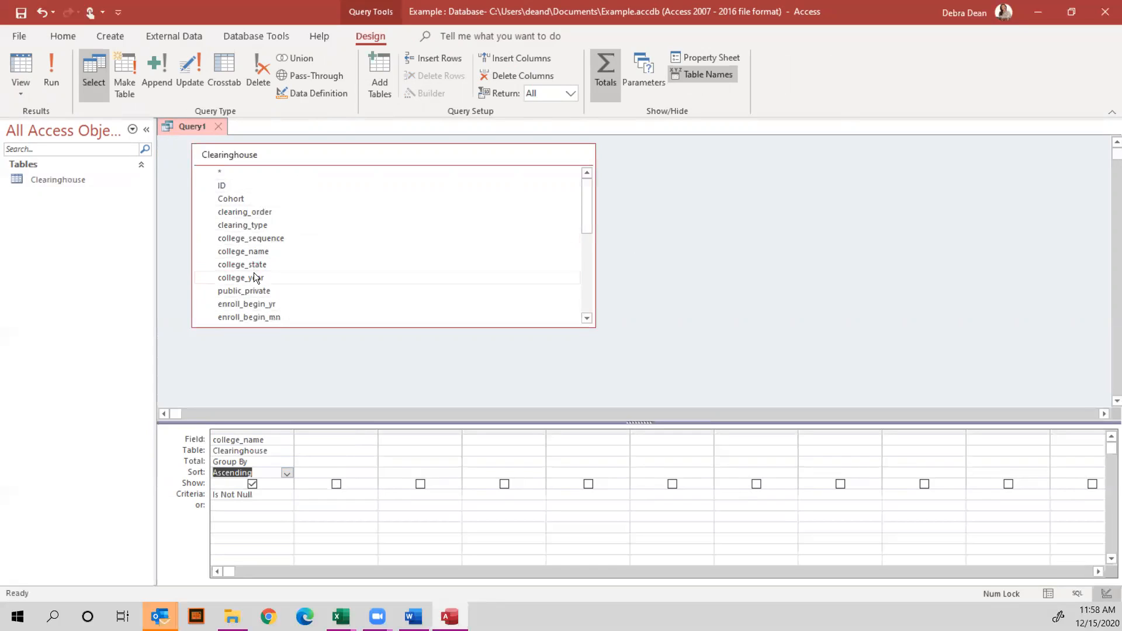
scroll(297, 269, down, 3)
scroll(291, 277, down, 1)
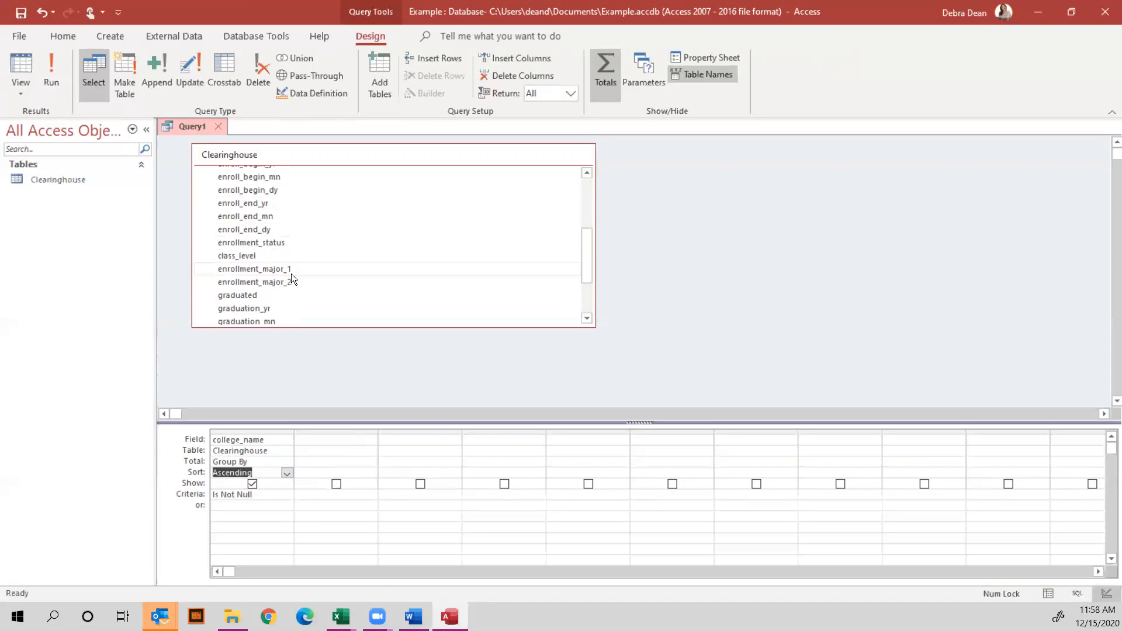
double_click(248, 294)
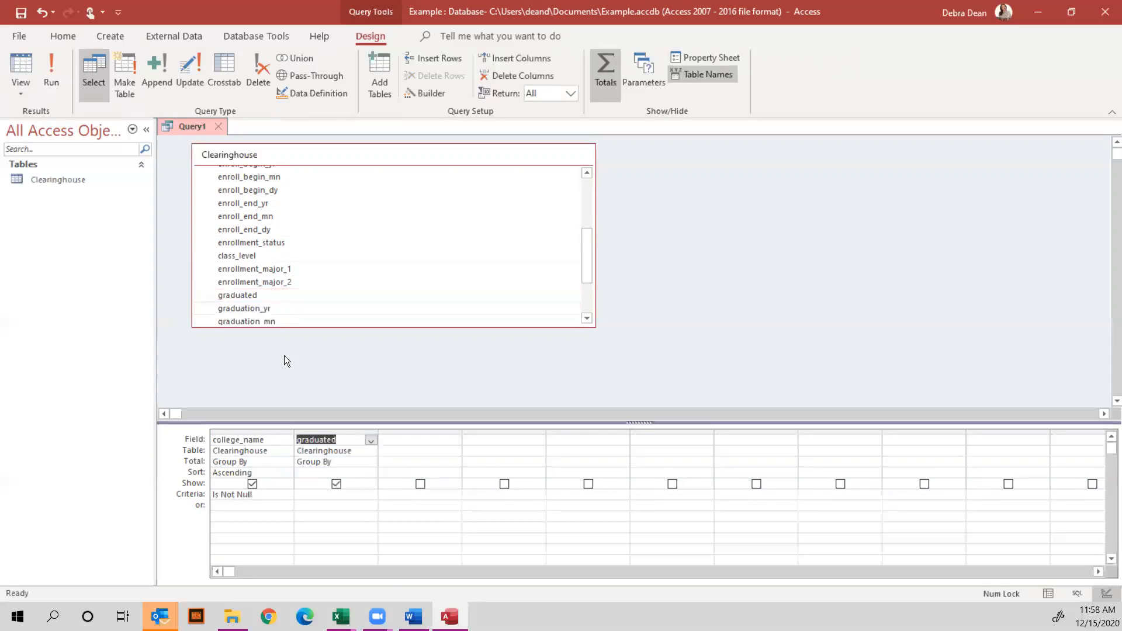
Set the Total of the graduated field to Count and run the query.
click(344, 461)
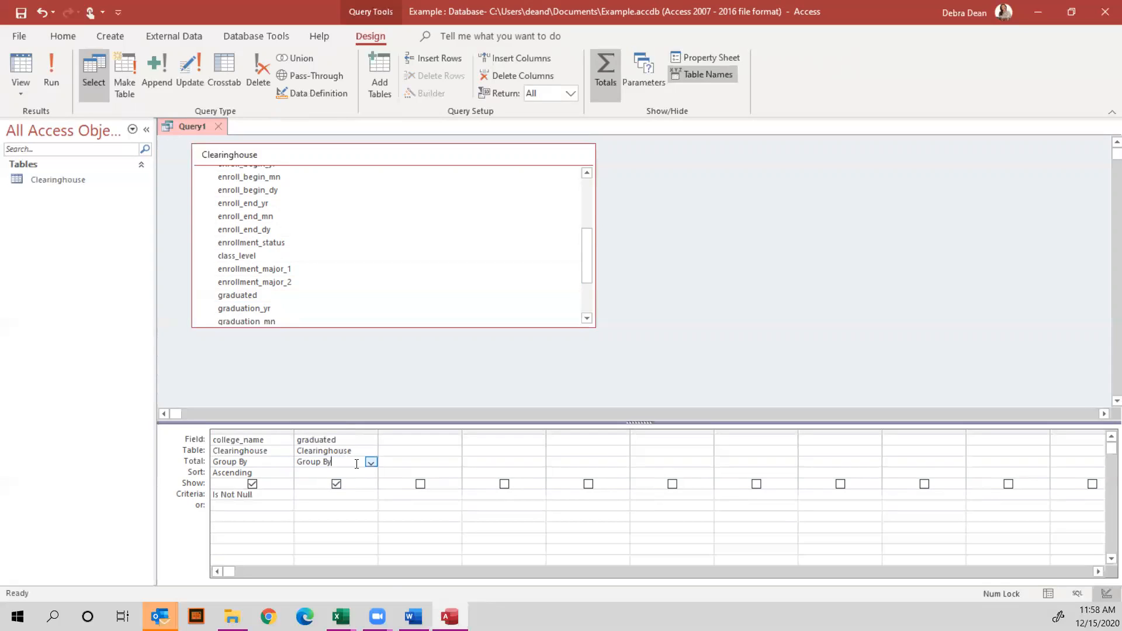
click(372, 463)
key(Down)
key(Down)
key(Down)
key(Down)
key(Down)
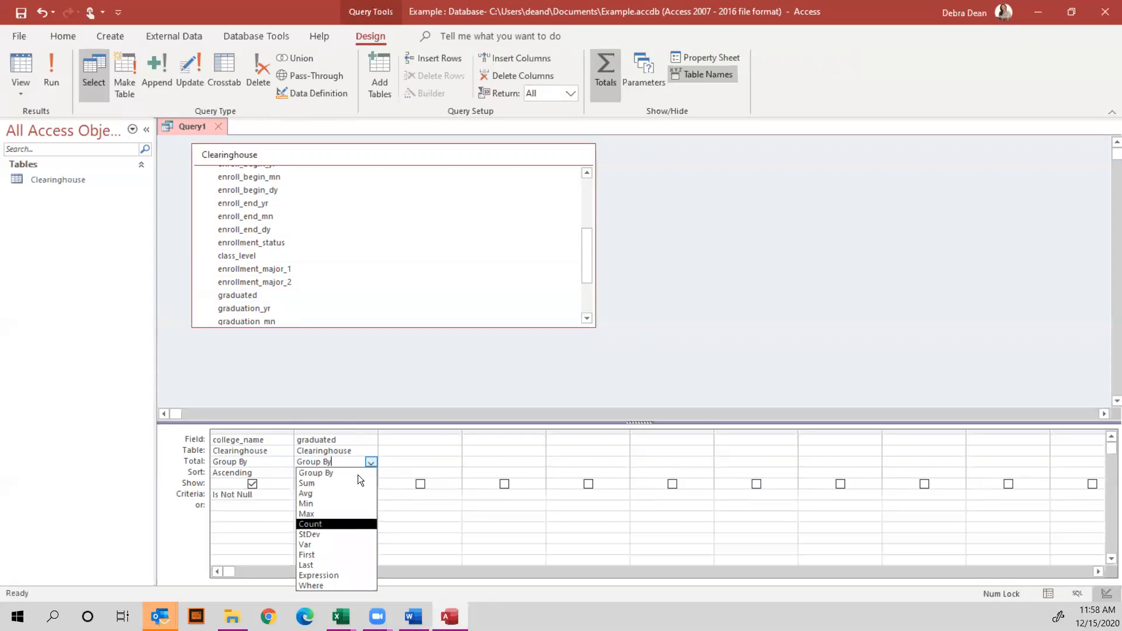
key(Return)
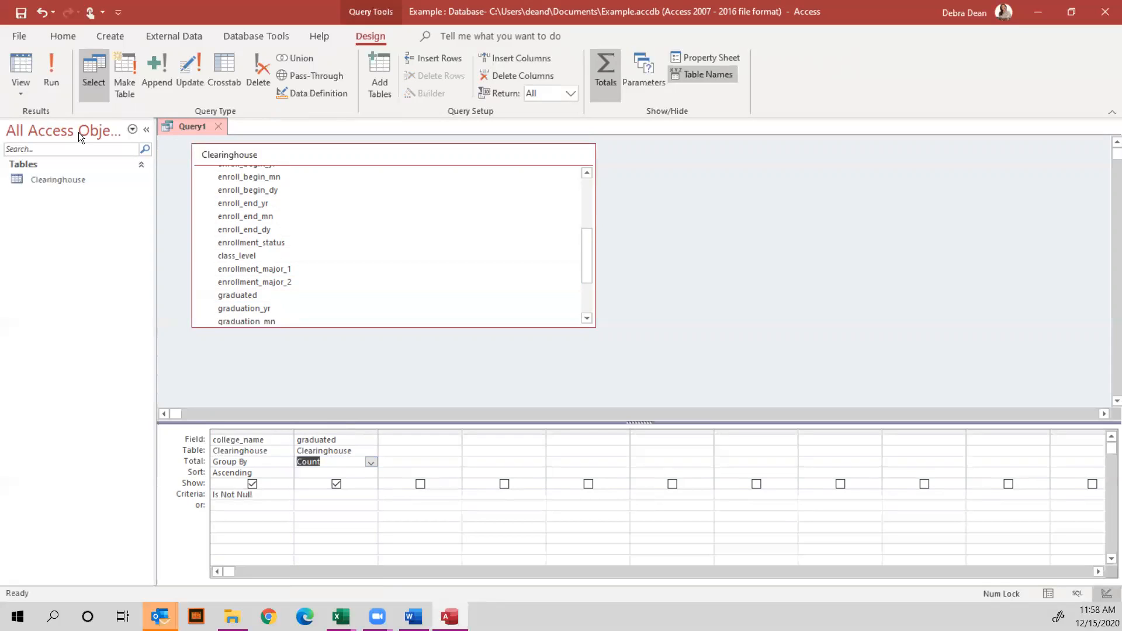
click(51, 65)
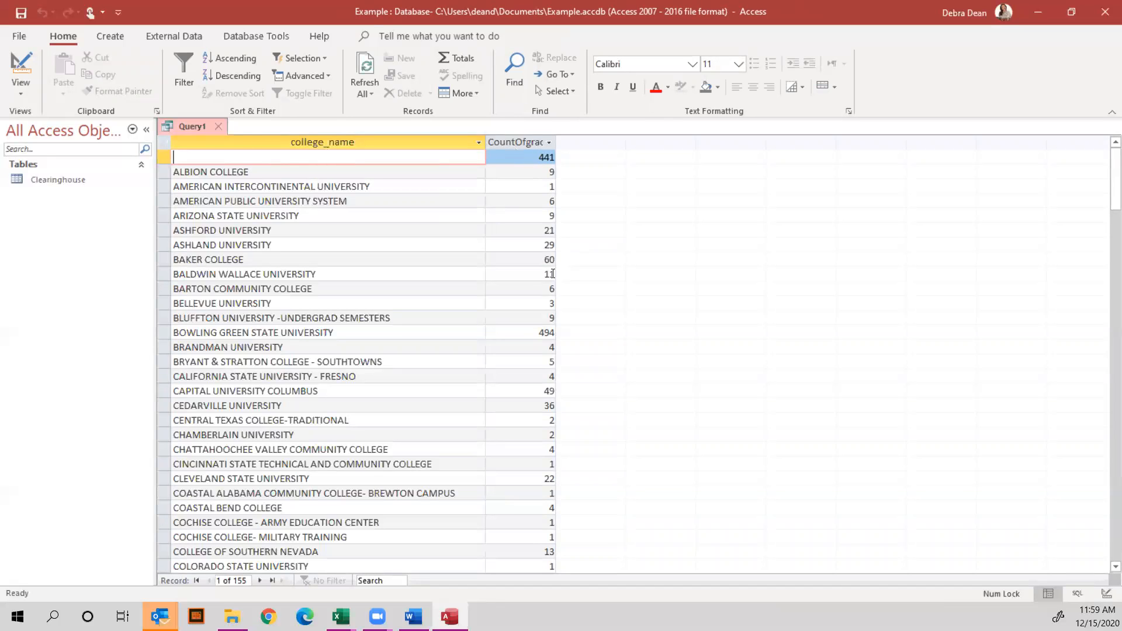
Sort the query results by the graduated count from largest to smallest, then return to Design View and look through the Clearinghouse fields.
click(549, 142)
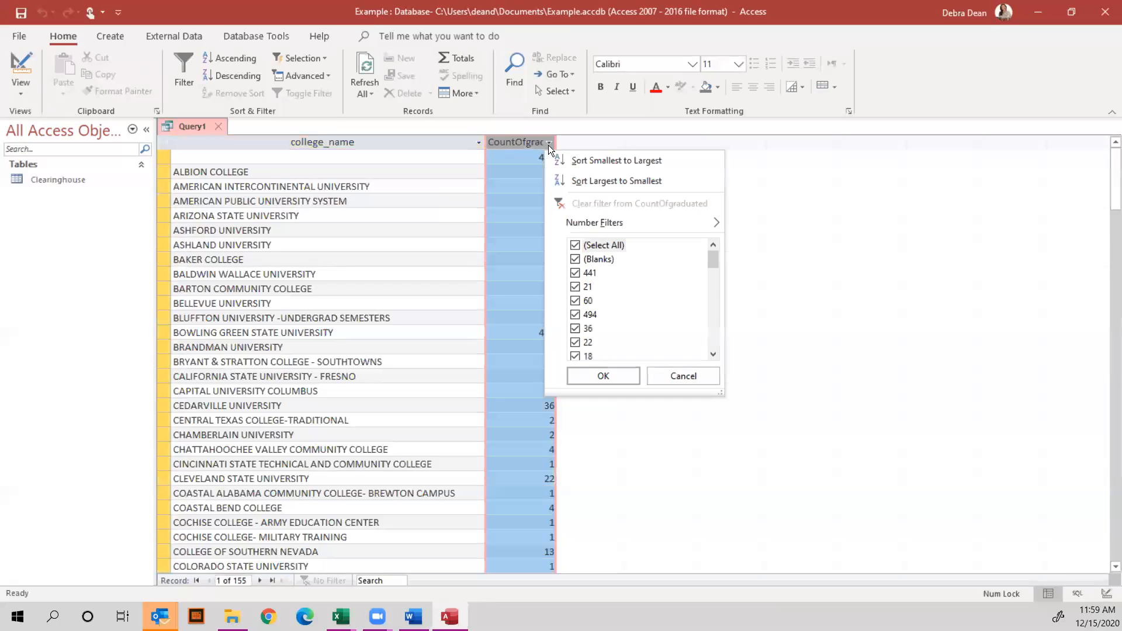
click(587, 180)
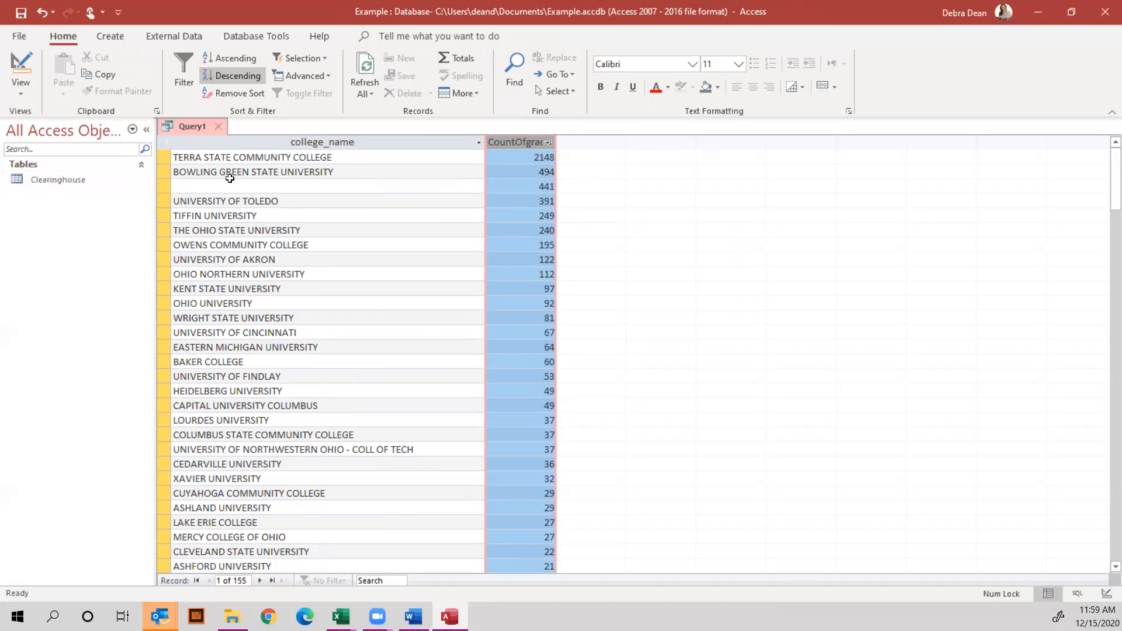
click(23, 92)
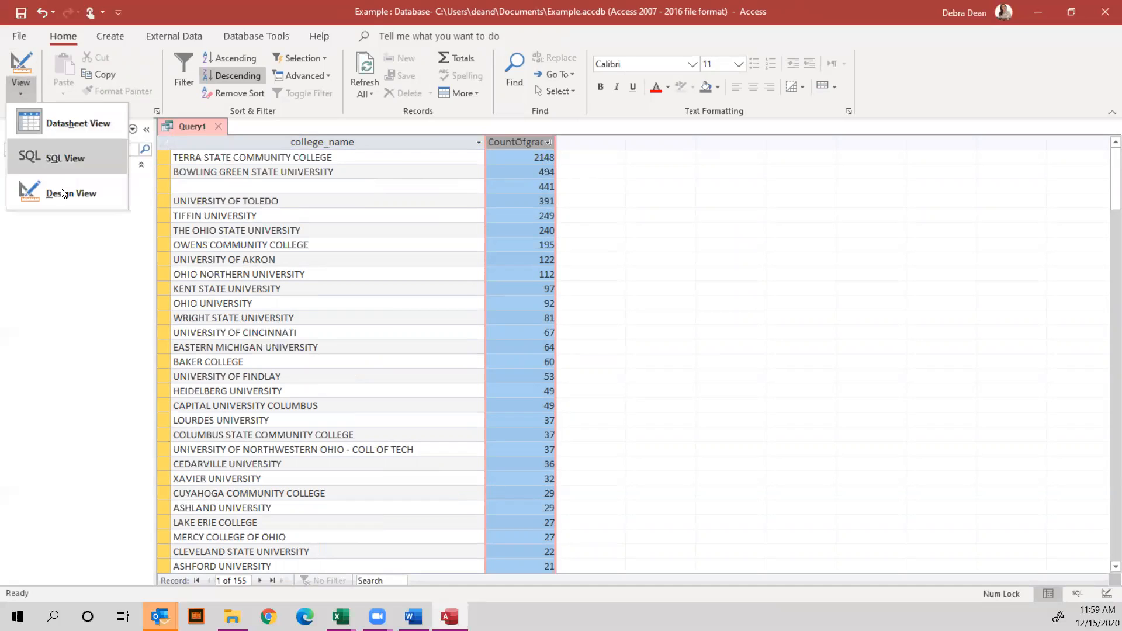
click(61, 189)
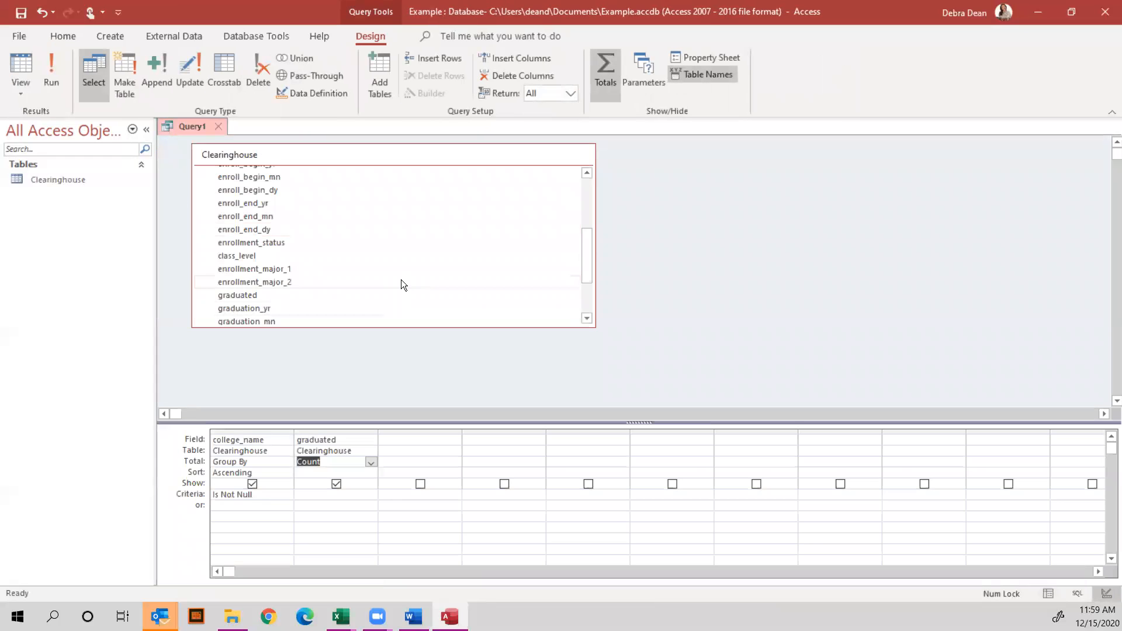
scroll(401, 279, down, 2)
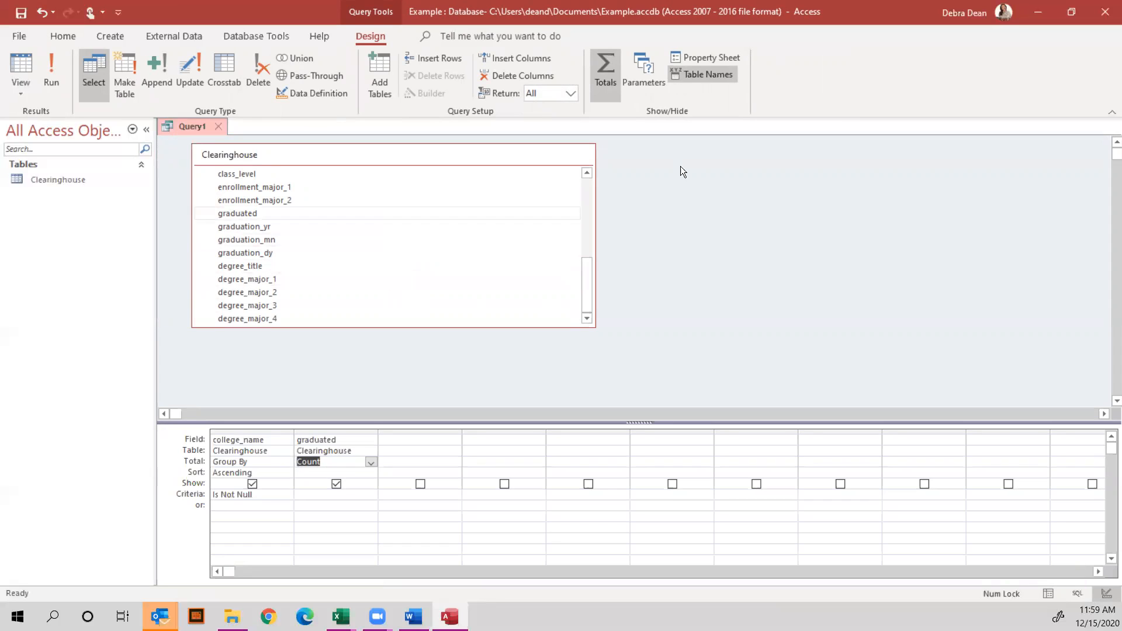
Open the recent database Emily without saving the changes to Query1.
click(19, 35)
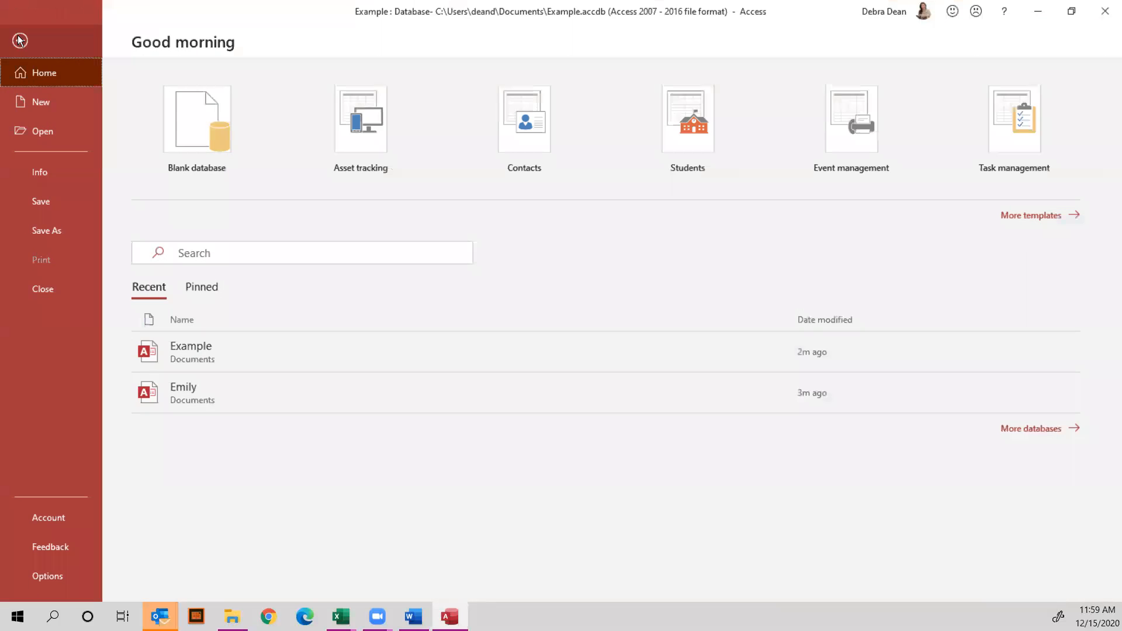
click(188, 394)
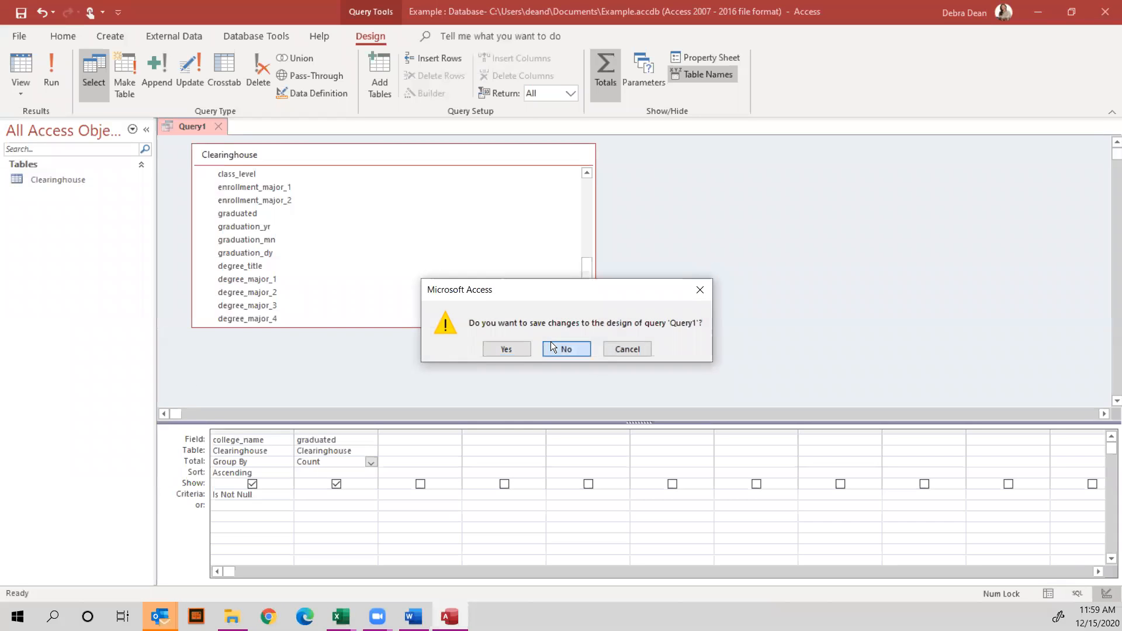
click(552, 343)
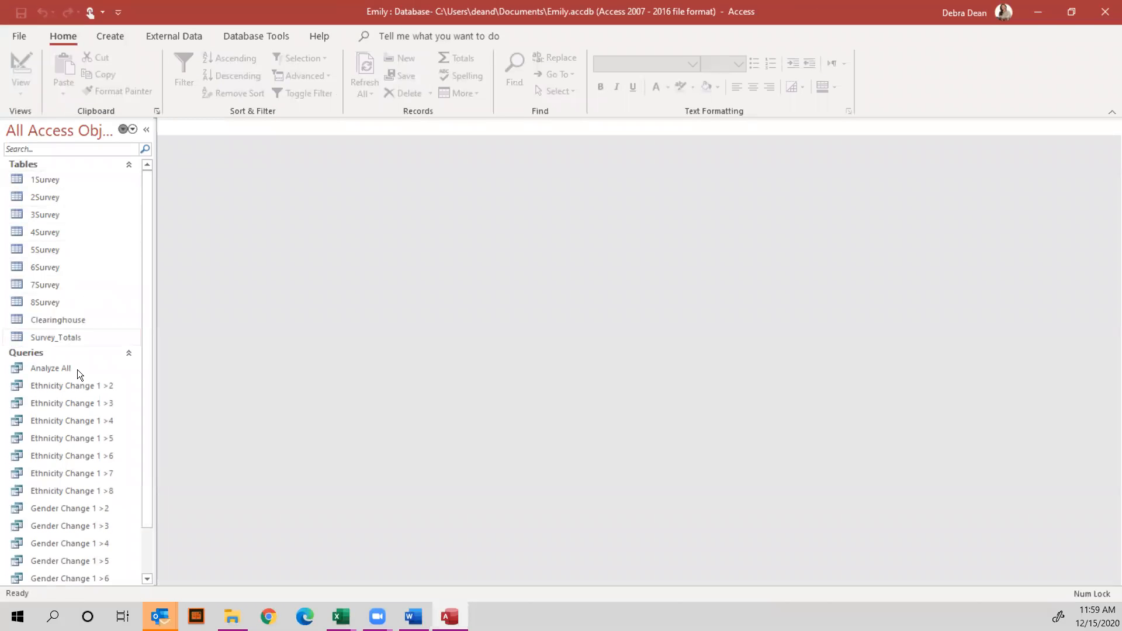
Open the query Ethnicity Change 1 >2 and switch it to Design View.
scroll(60, 367, down, 1)
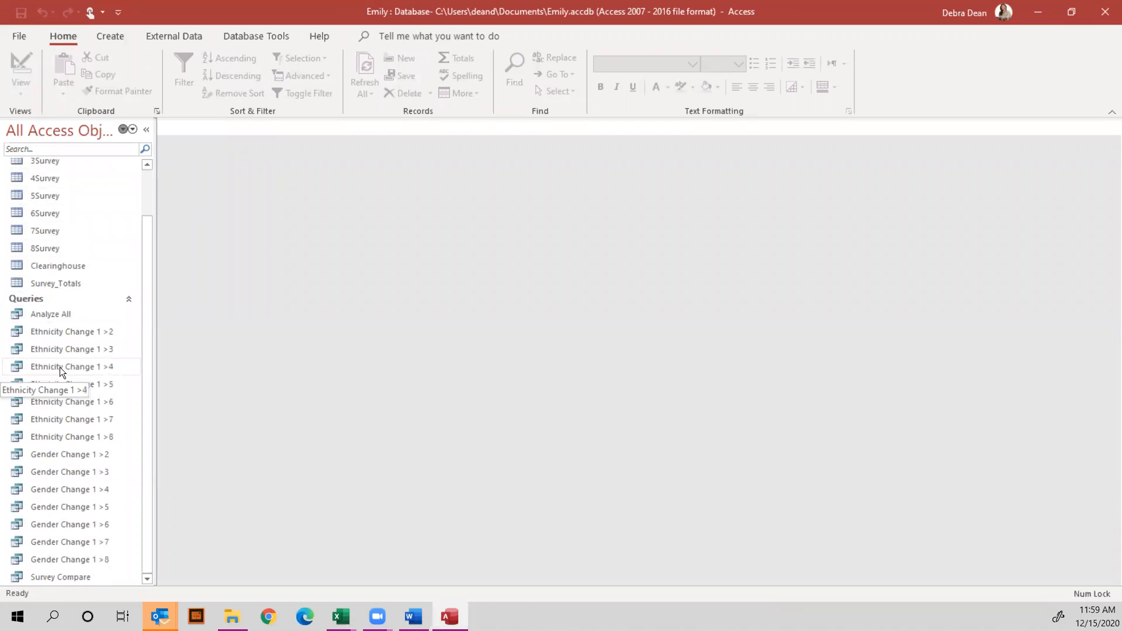
click(69, 332)
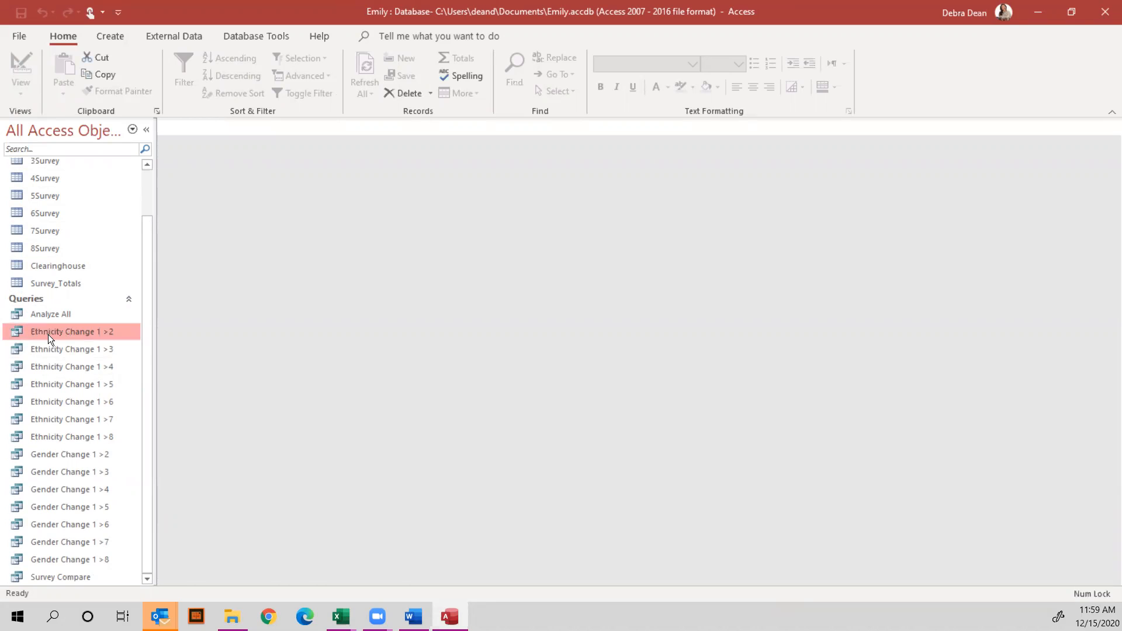
double_click(48, 334)
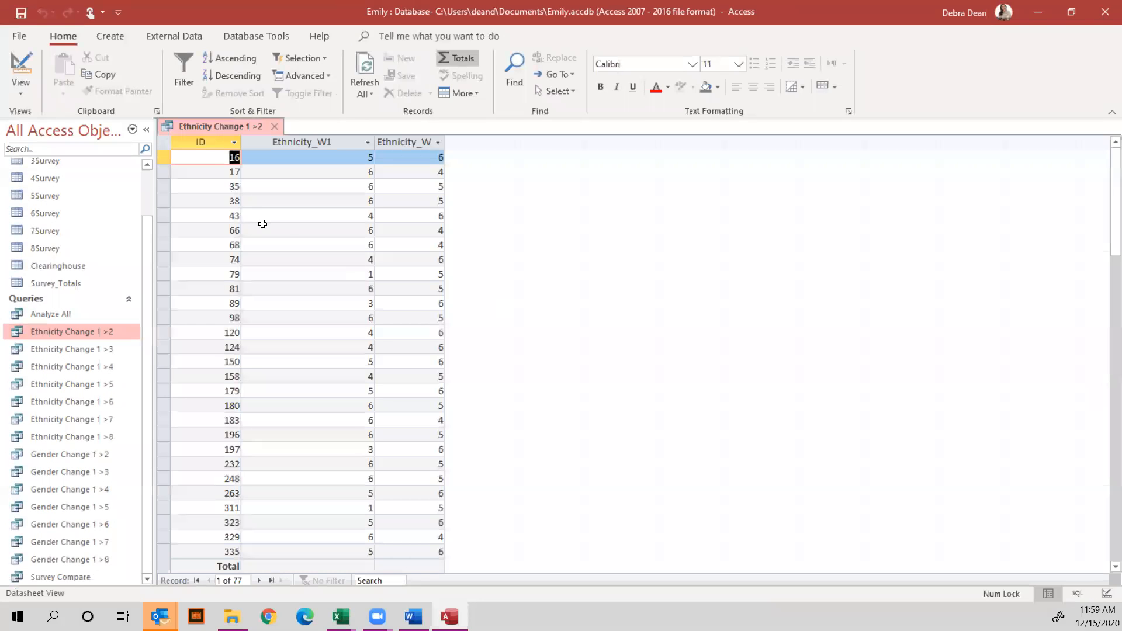
right_click(224, 125)
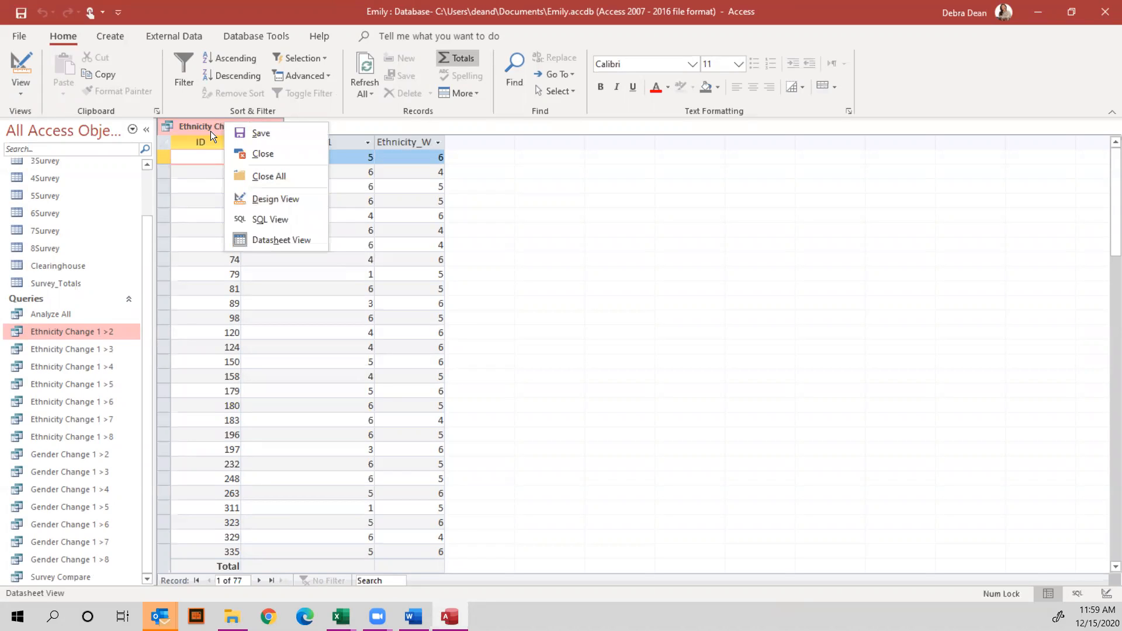
click(278, 199)
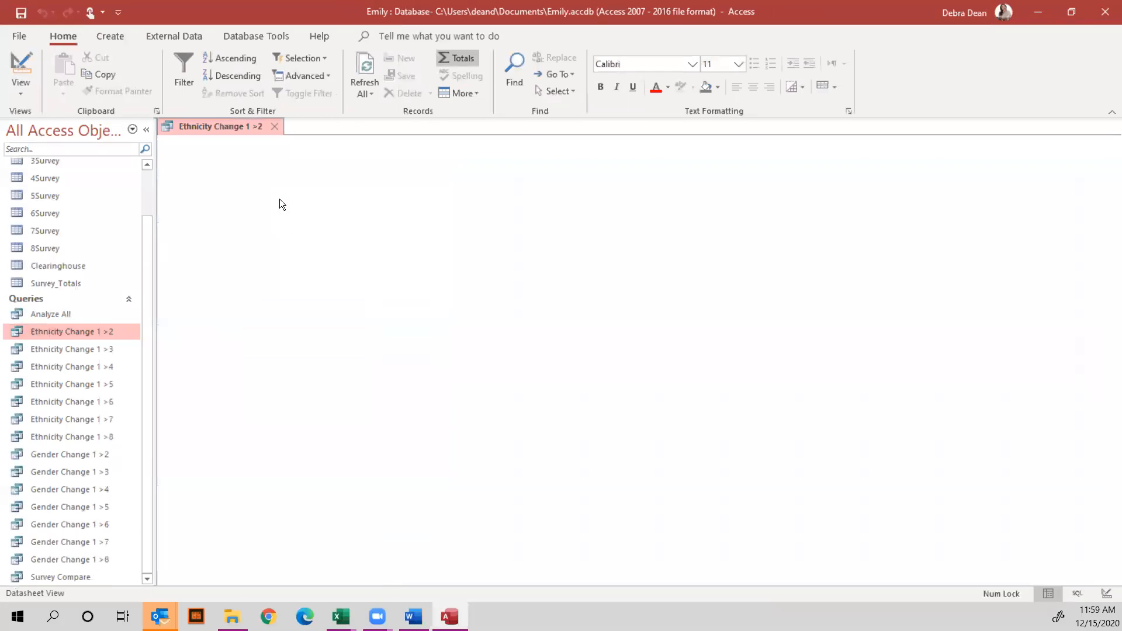
Rearrange the joined 1Survey and 2Survey tables in the query design so they sit closer together.
drag(433, 154, 326, 151)
click(571, 156)
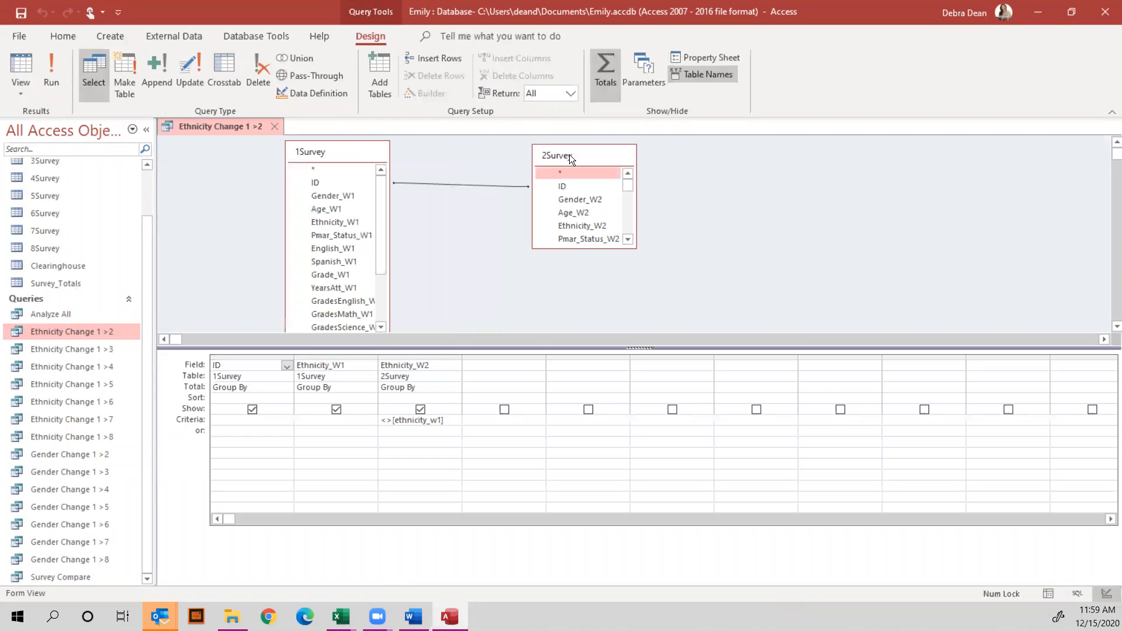
drag(569, 154, 516, 148)
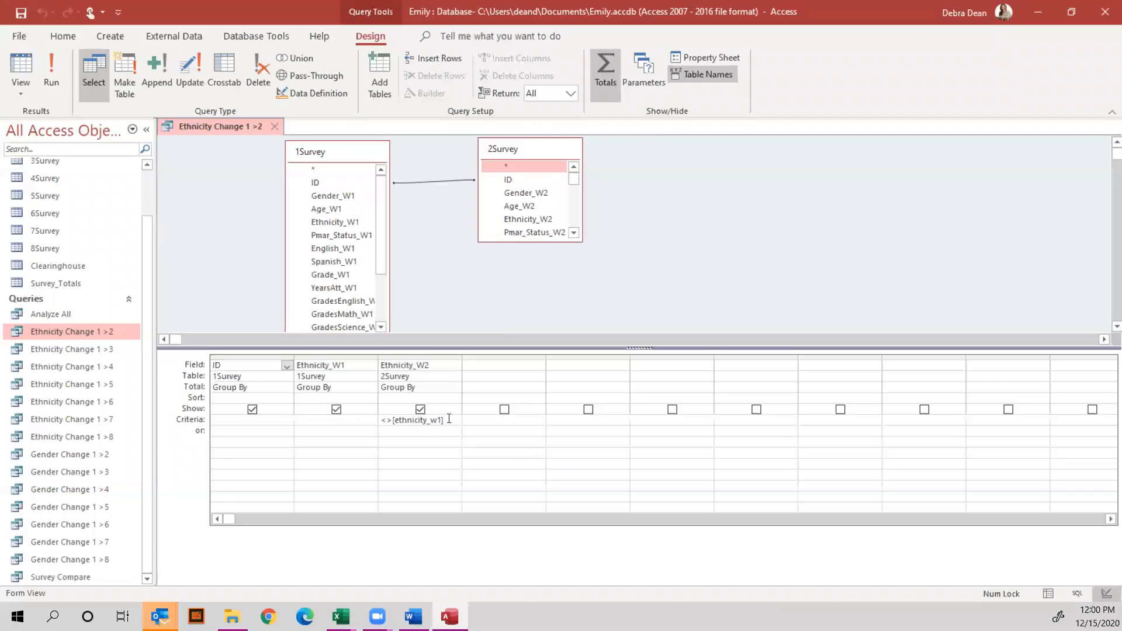
Replace the Ethnicity_W2 criteria with Not [Ethnicity_W1] and run the query.
drag(449, 419, 397, 425)
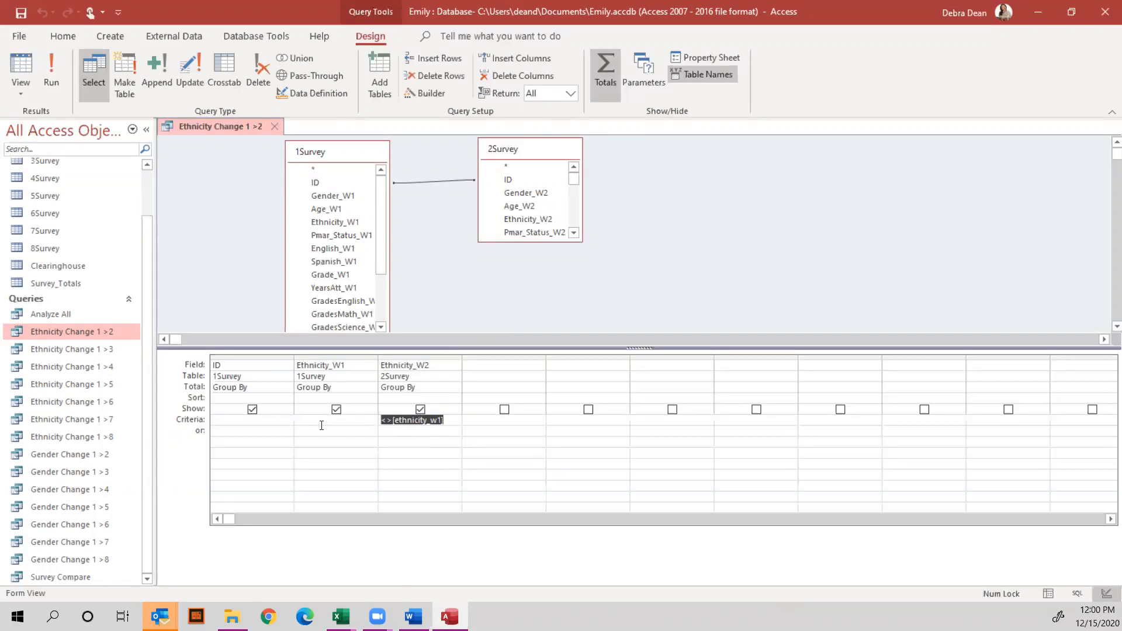
click(450, 422)
drag(445, 421, 381, 420)
text(not)
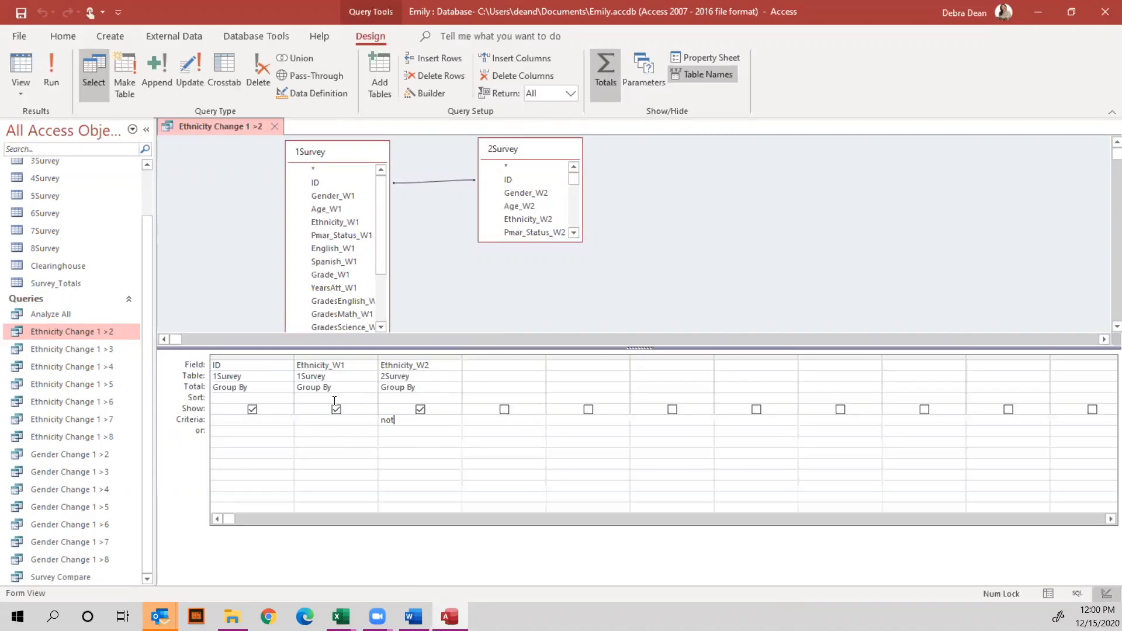
text( [ethn)
key(BackSpace)
key(BackSpace)
key(BackSpace)
key(BackSpace)
text(Ethnicity_W1])
click(57, 70)
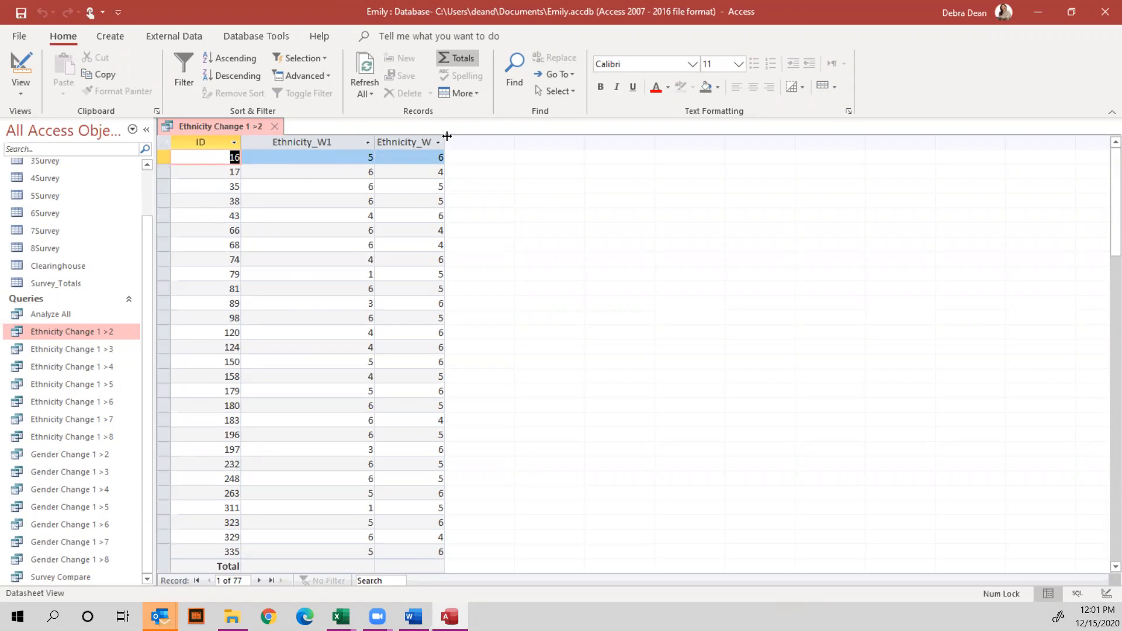
Widen the Ethnicity_W2 column to show its full heading and look through the query results.
drag(447, 137, 538, 138)
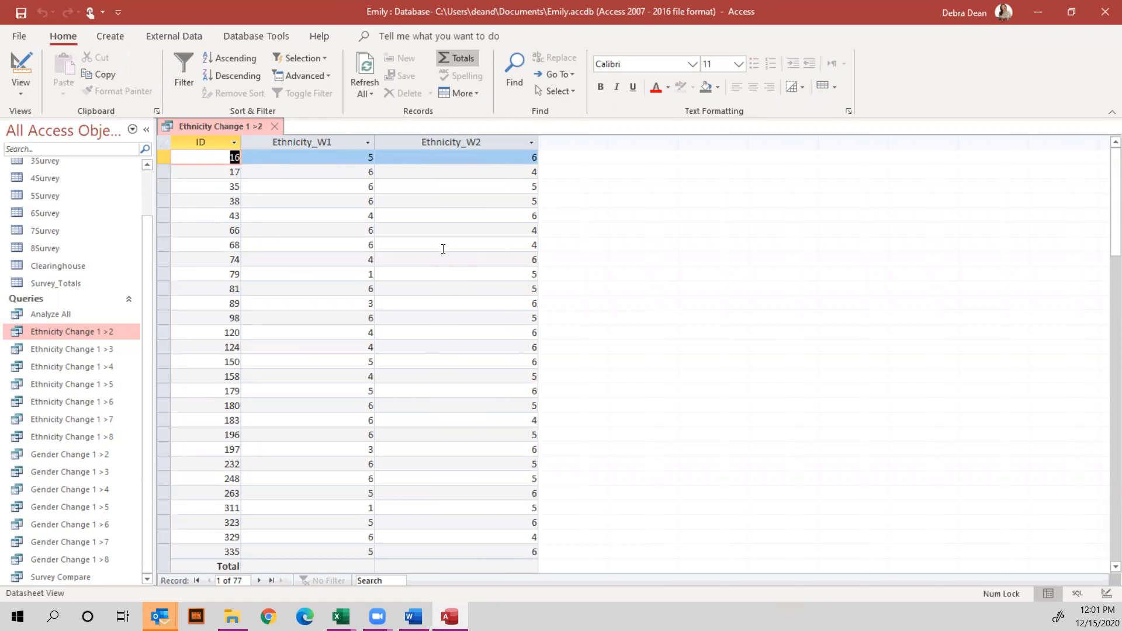
scroll(443, 245, down, 5)
scroll(433, 252, up, 5)
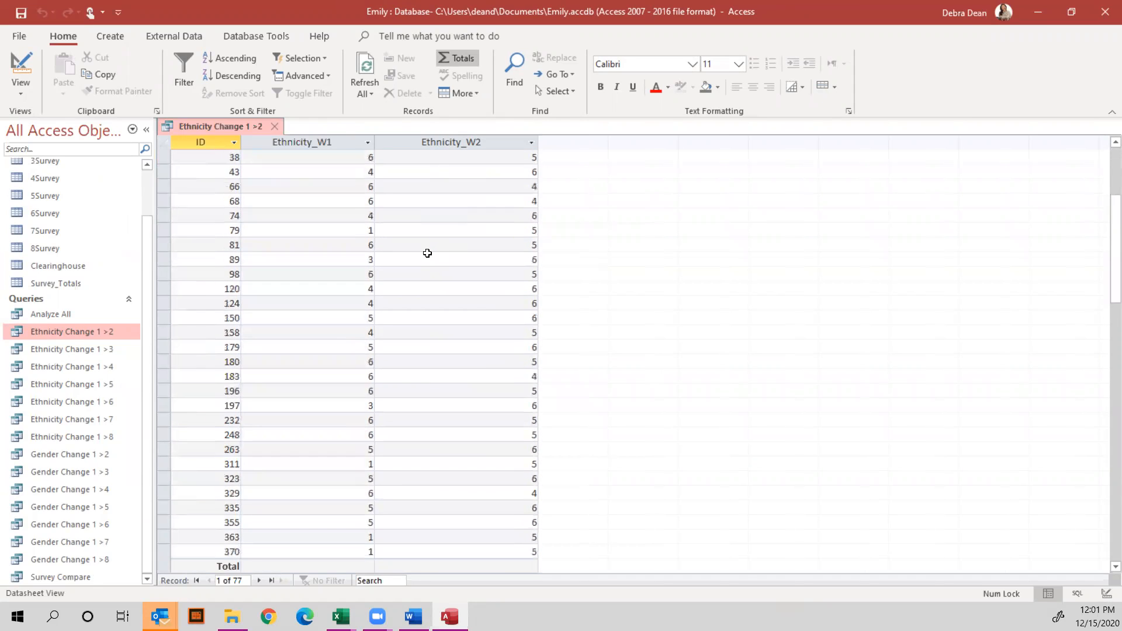
Return to the query's Design View, turn off Totals and run the query.
click(22, 94)
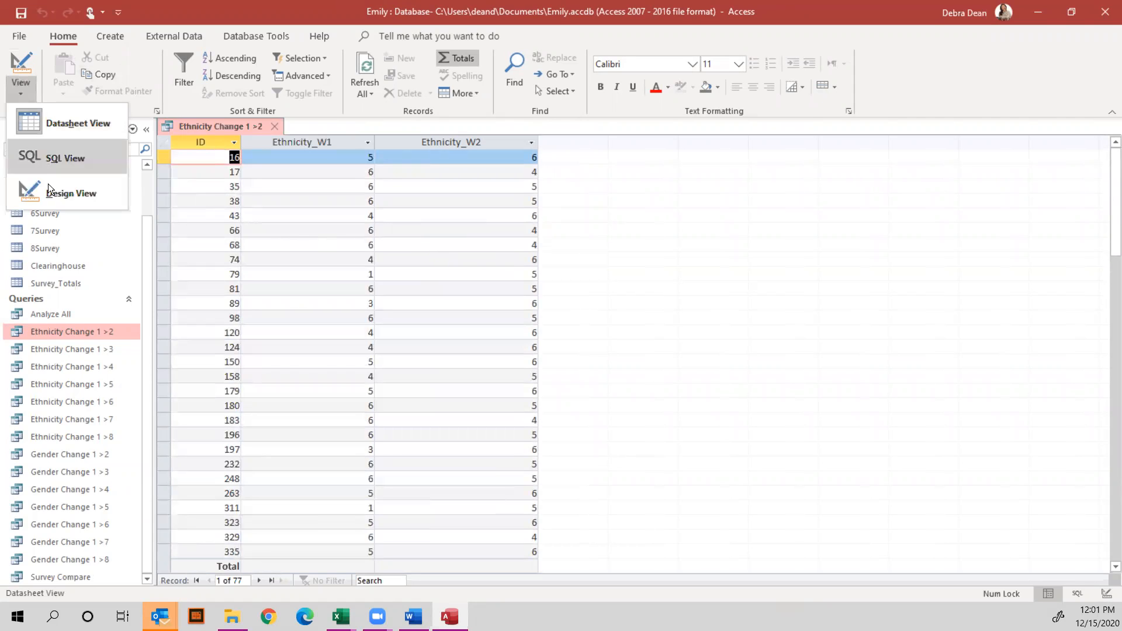
click(48, 191)
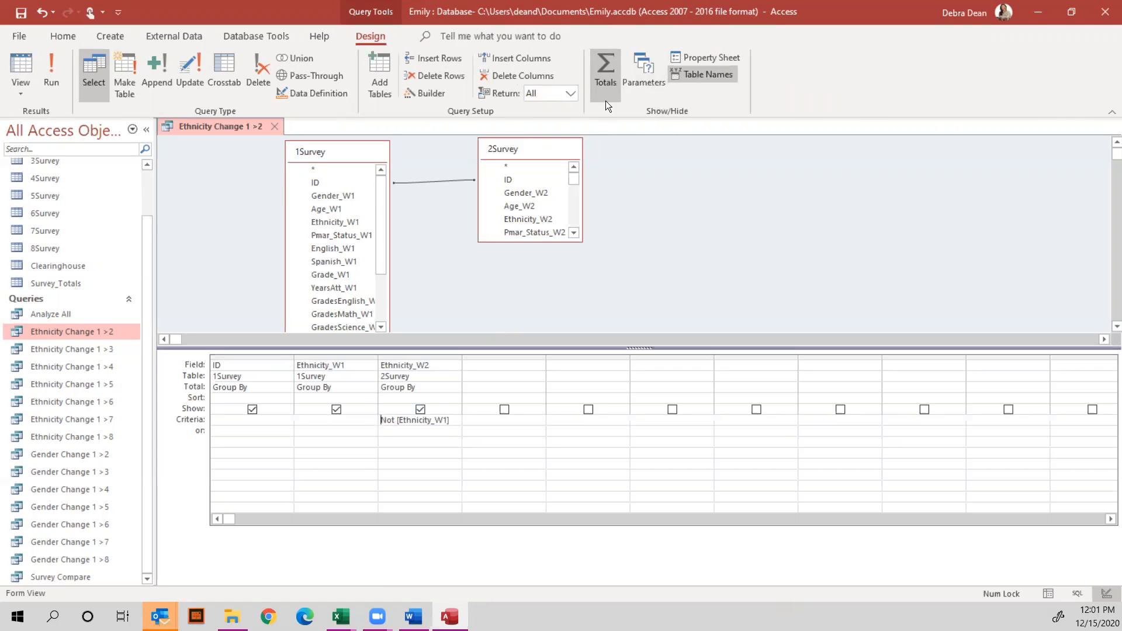
click(604, 76)
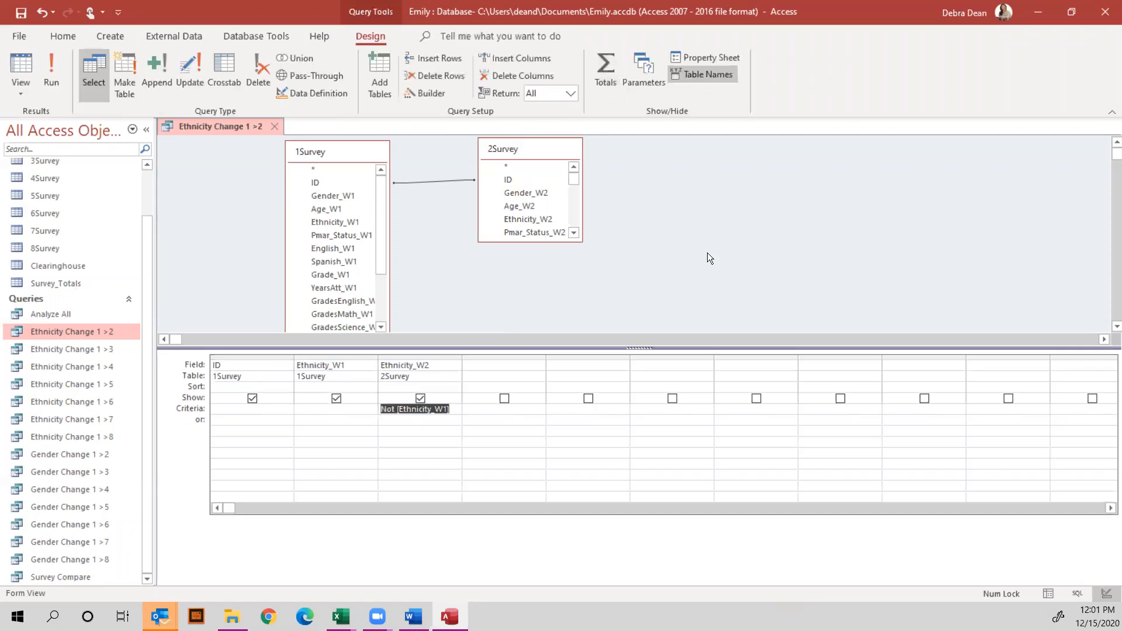
click(59, 72)
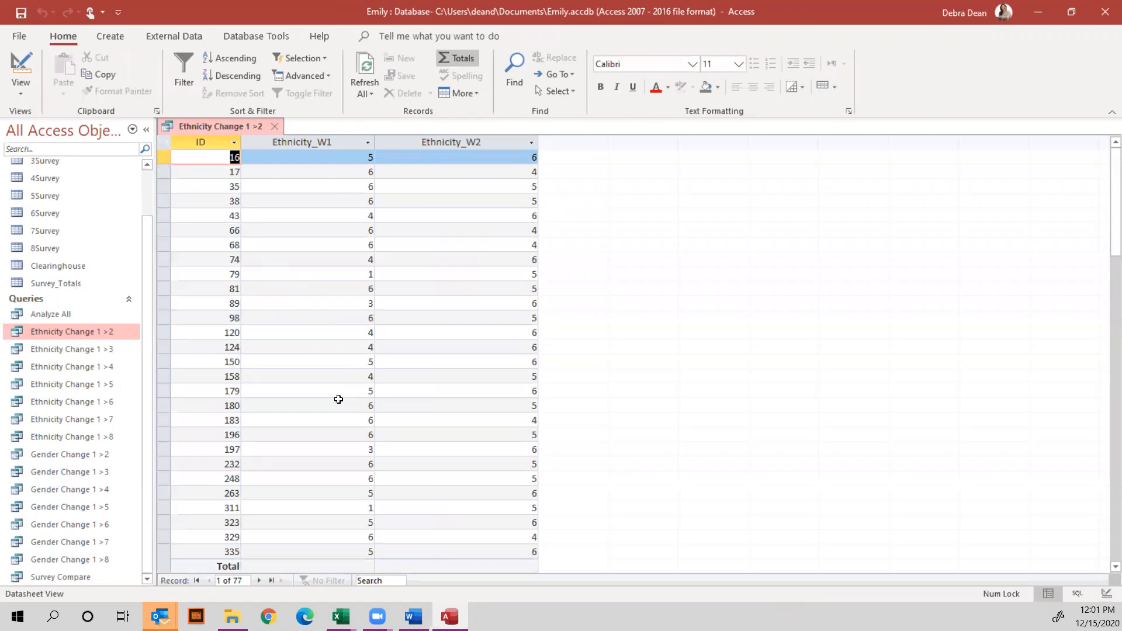
Go back to Design View, turn Totals on again and rerun the query.
click(22, 94)
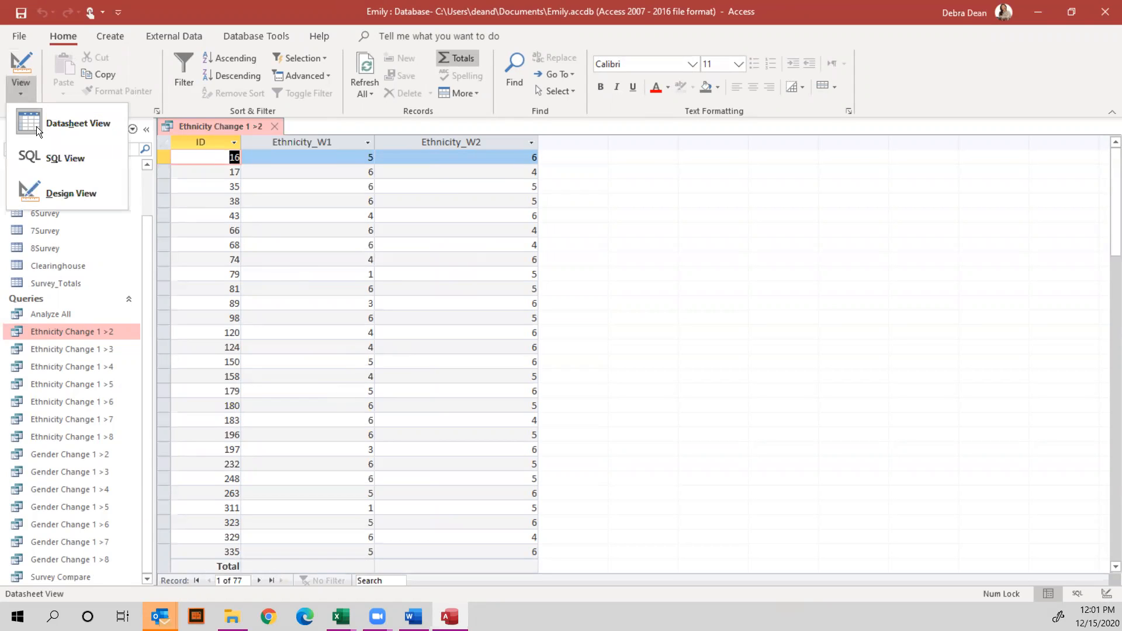
click(54, 191)
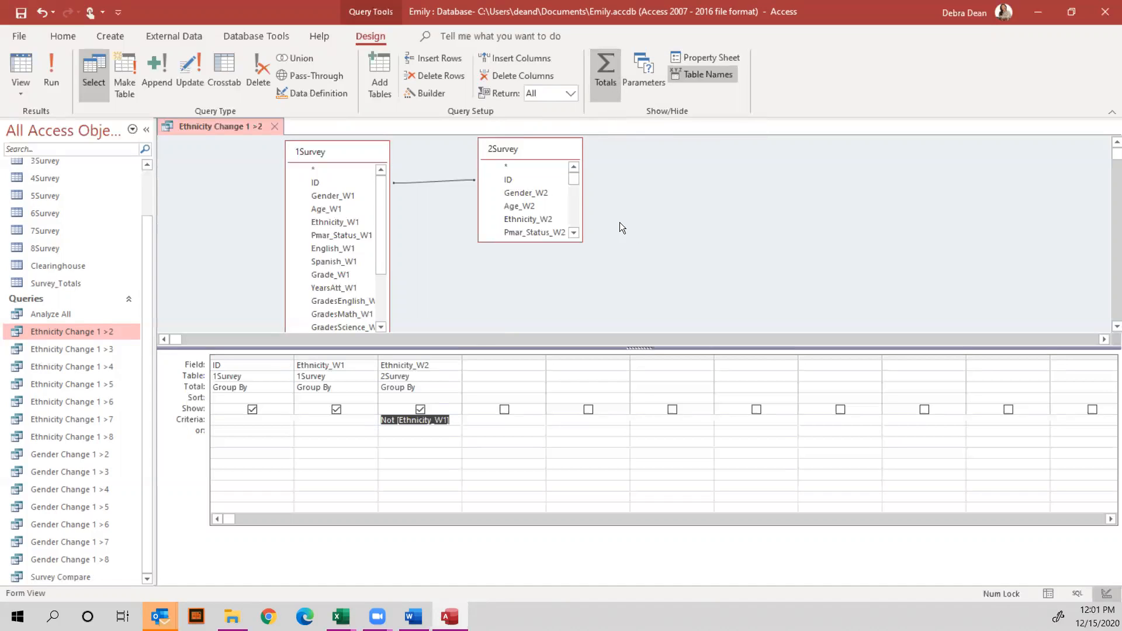
click(52, 70)
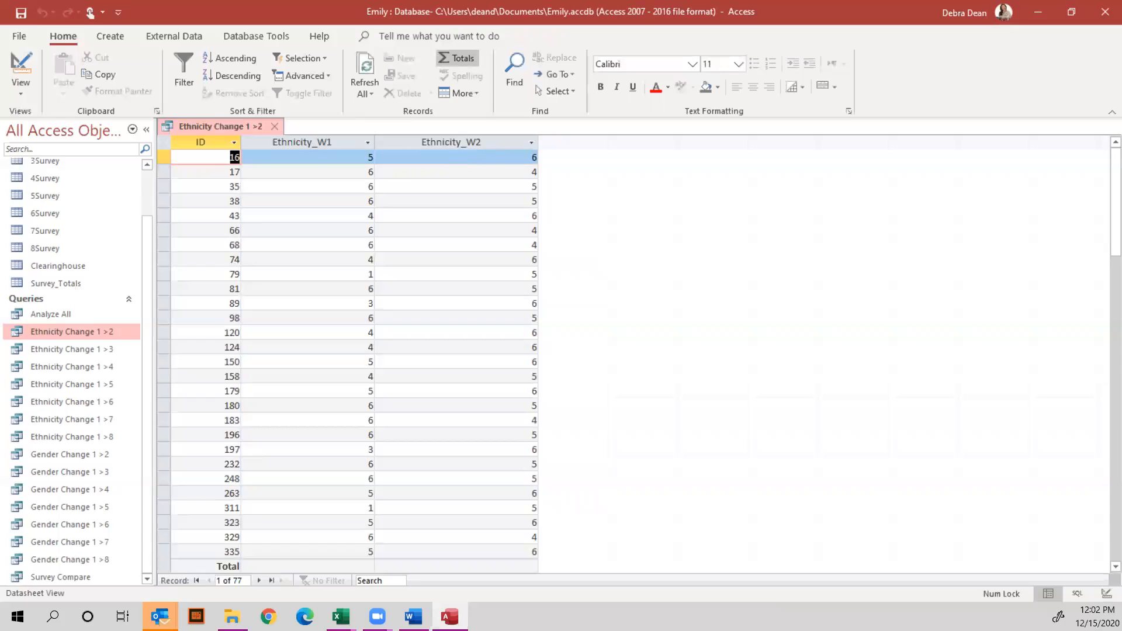
Open the queries Ethnicity Change 1 >3 through Ethnicity Change 1 >7 one after another and review their results.
double_click(87, 348)
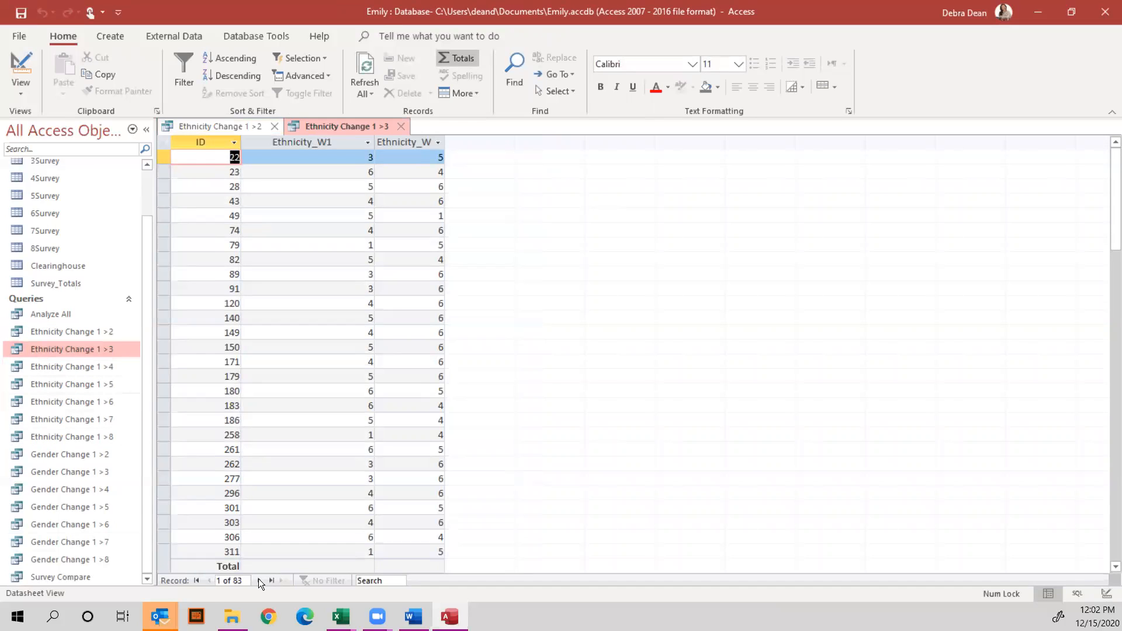
double_click(86, 366)
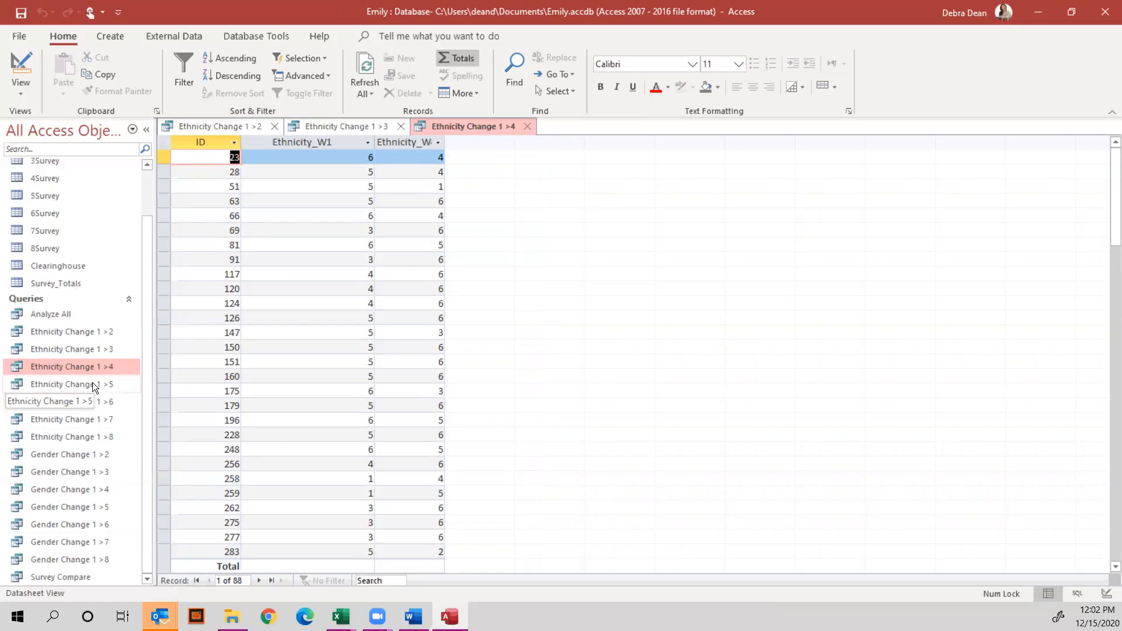
double_click(93, 383)
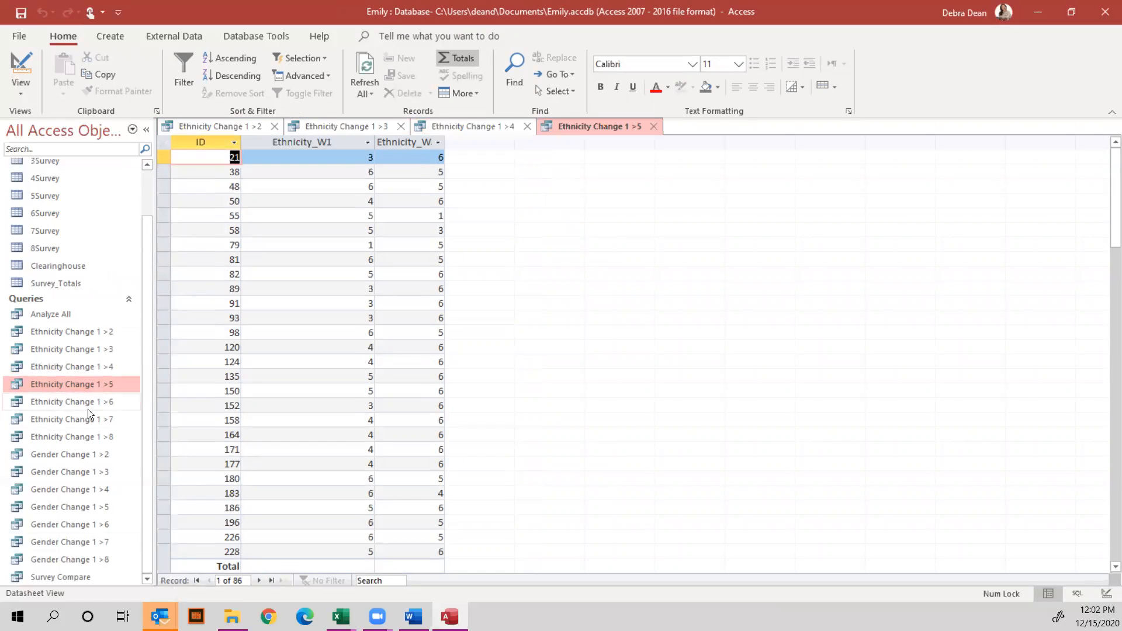
click(84, 401)
double_click(85, 401)
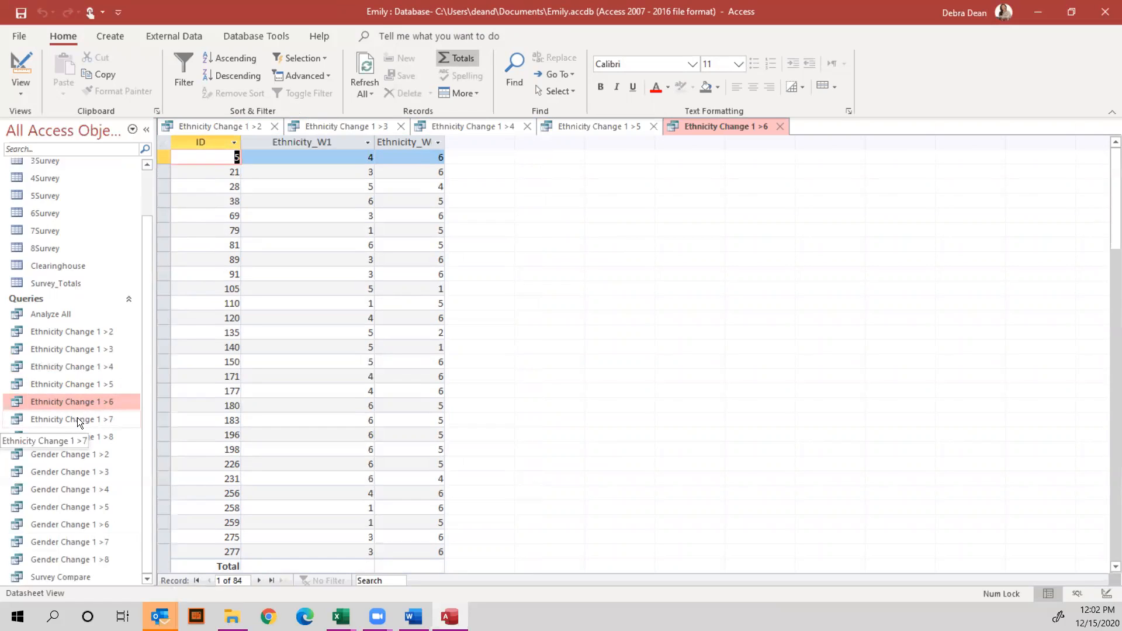
double_click(78, 418)
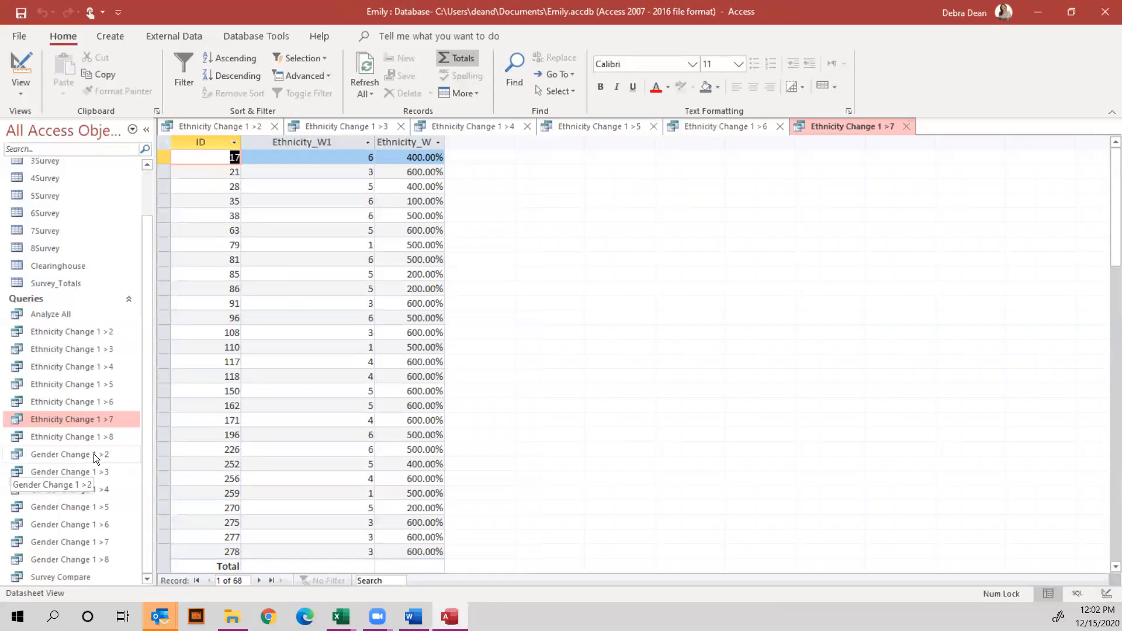
Close all the open Ethnicity Change query results, discarding the design changes to Ethnicity Change 1 >2.
click(907, 129)
click(780, 127)
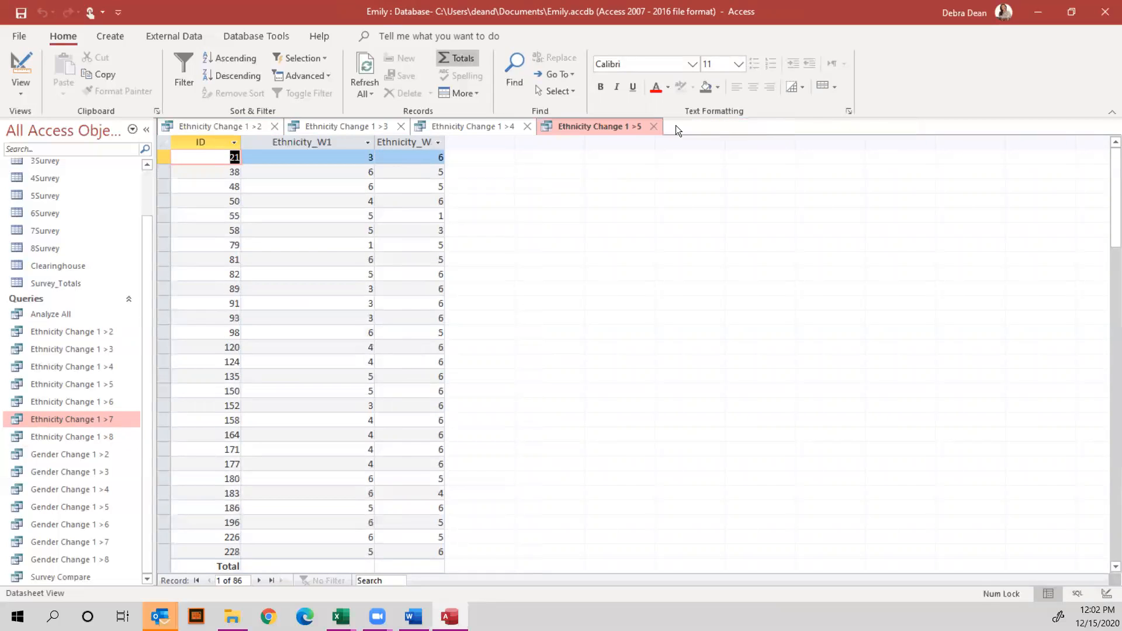
click(654, 127)
click(527, 127)
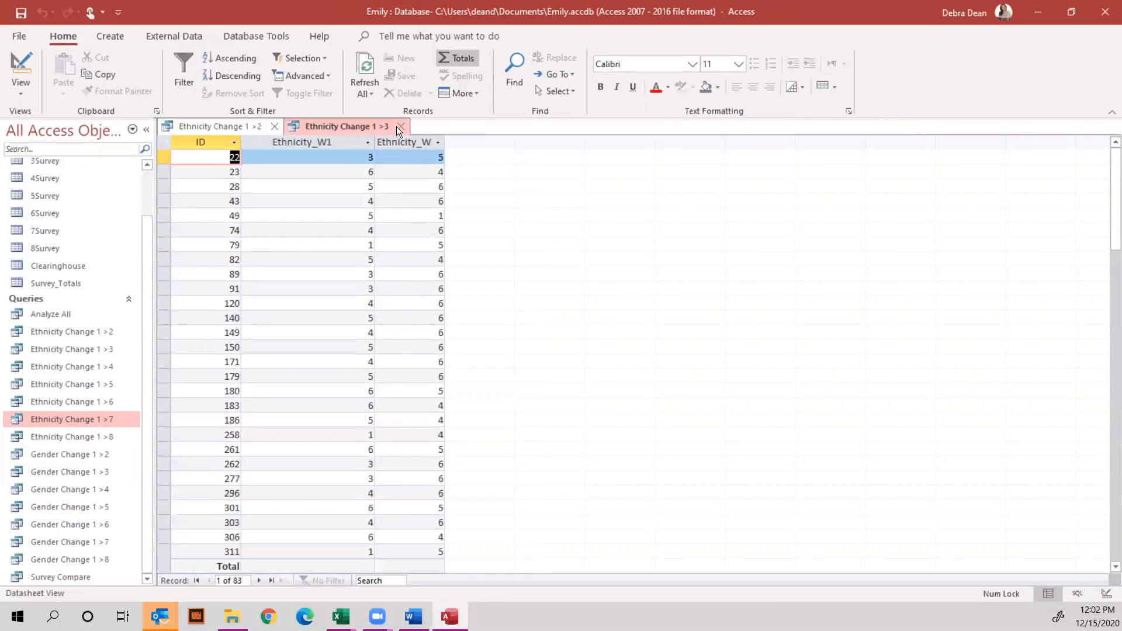
click(400, 126)
click(274, 126)
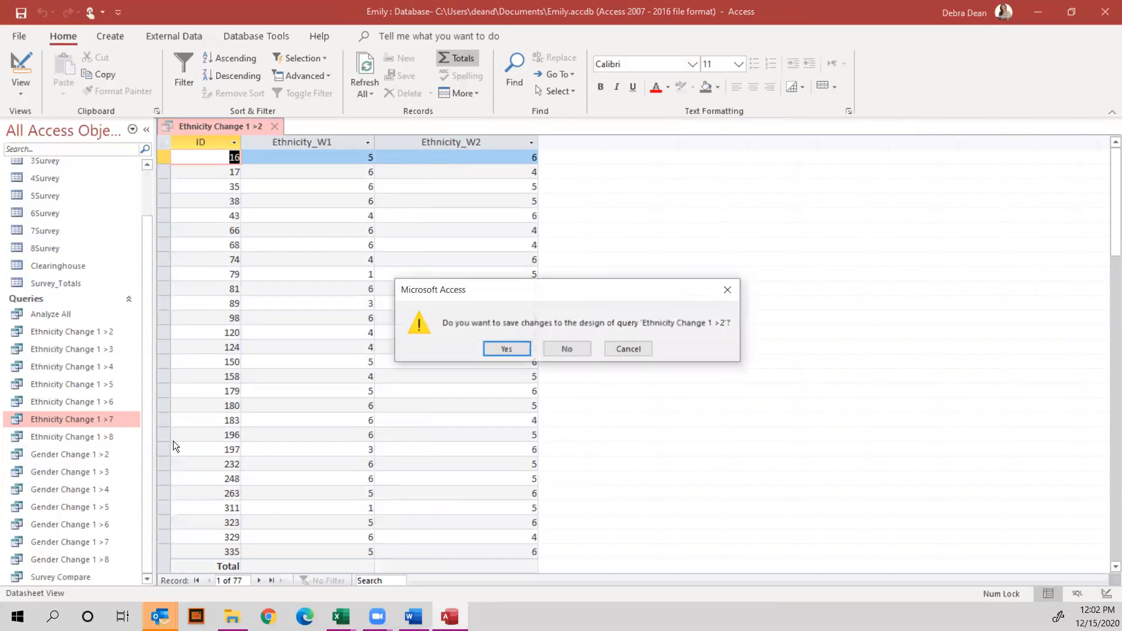
click(554, 349)
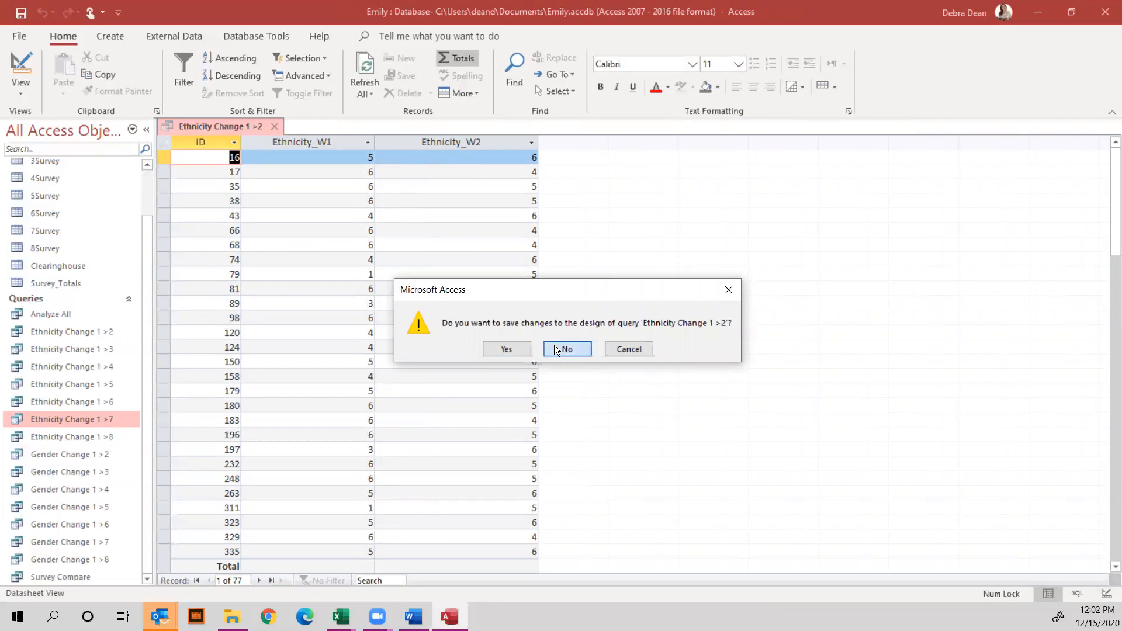
Open the Gender Change 1 >2 query in Design View, review its Gender_W2 criterion and run it.
right_click(62, 453)
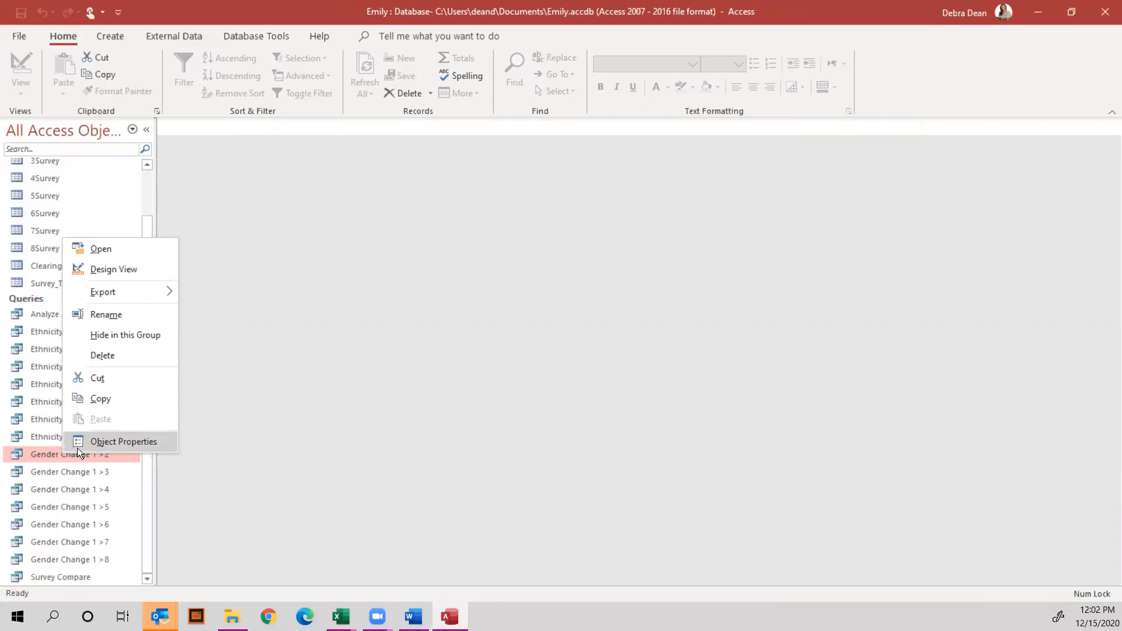
click(91, 274)
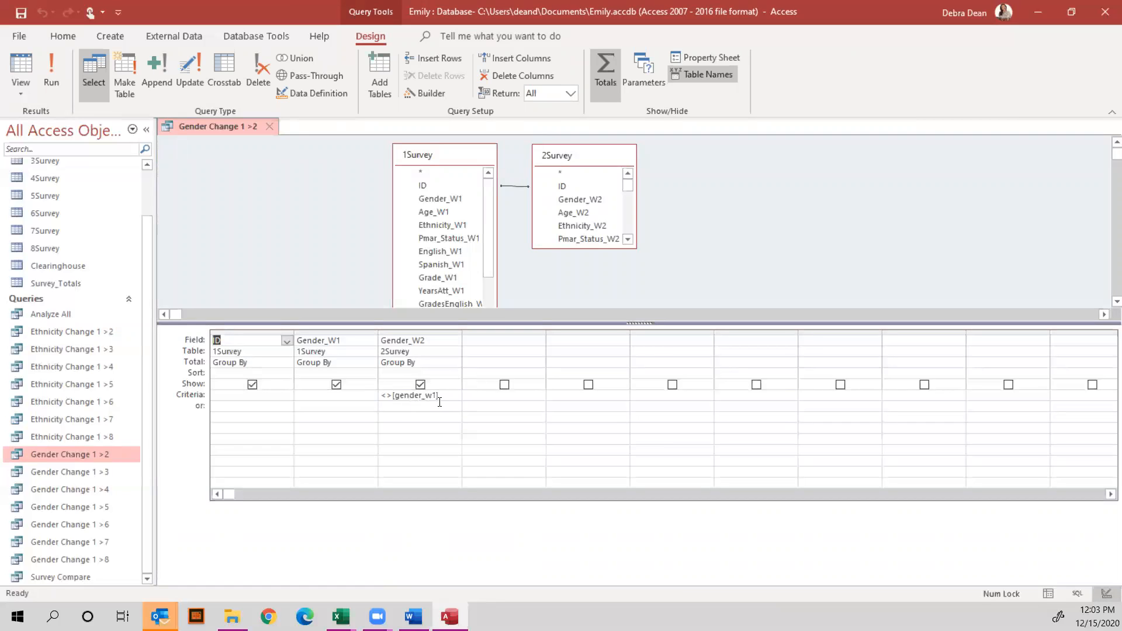
click(60, 65)
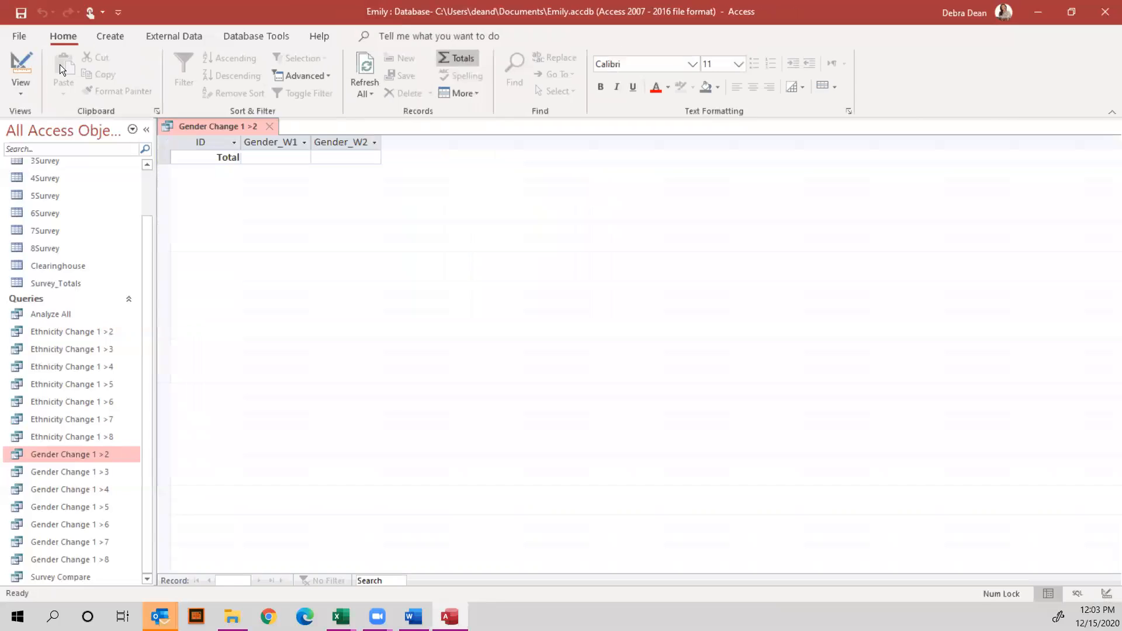
Open the queries Gender Change 1 >3 and Gender Change 1 >4 and review the record in the latter.
double_click(83, 471)
double_click(89, 488)
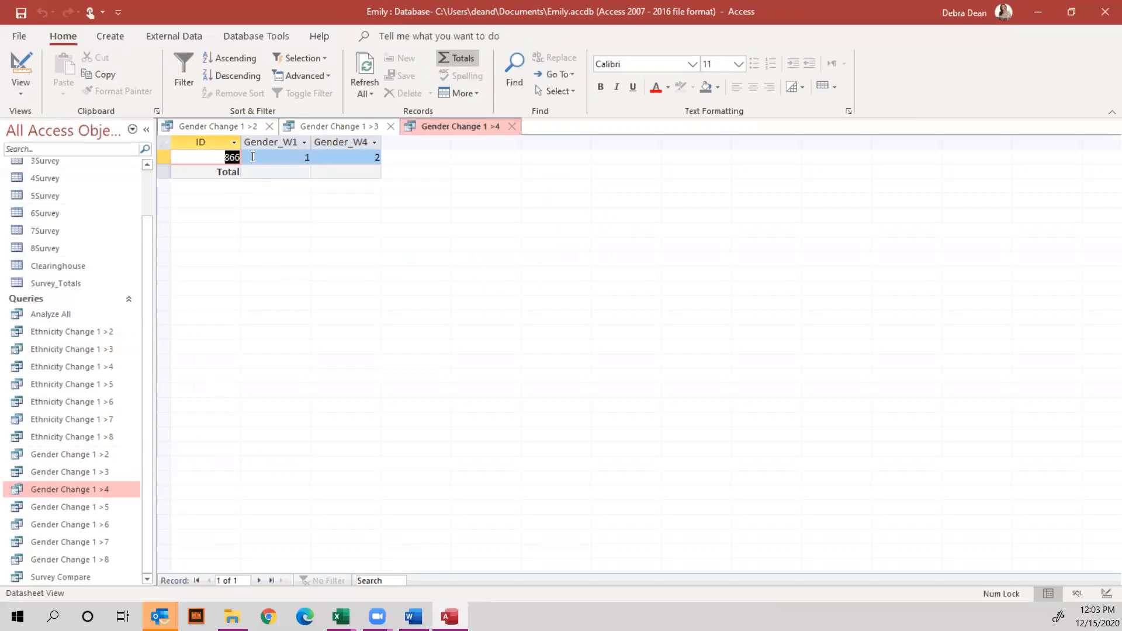
click(183, 160)
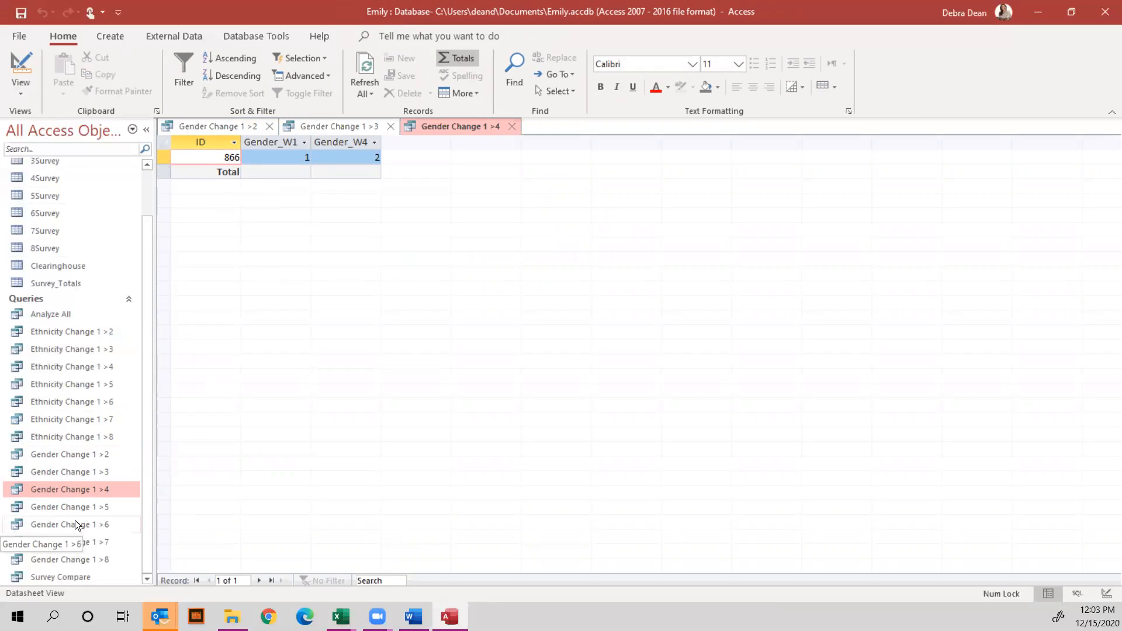
Open the Survey Compare query in Design View and look through the fields of the Survey_Totals table.
click(76, 578)
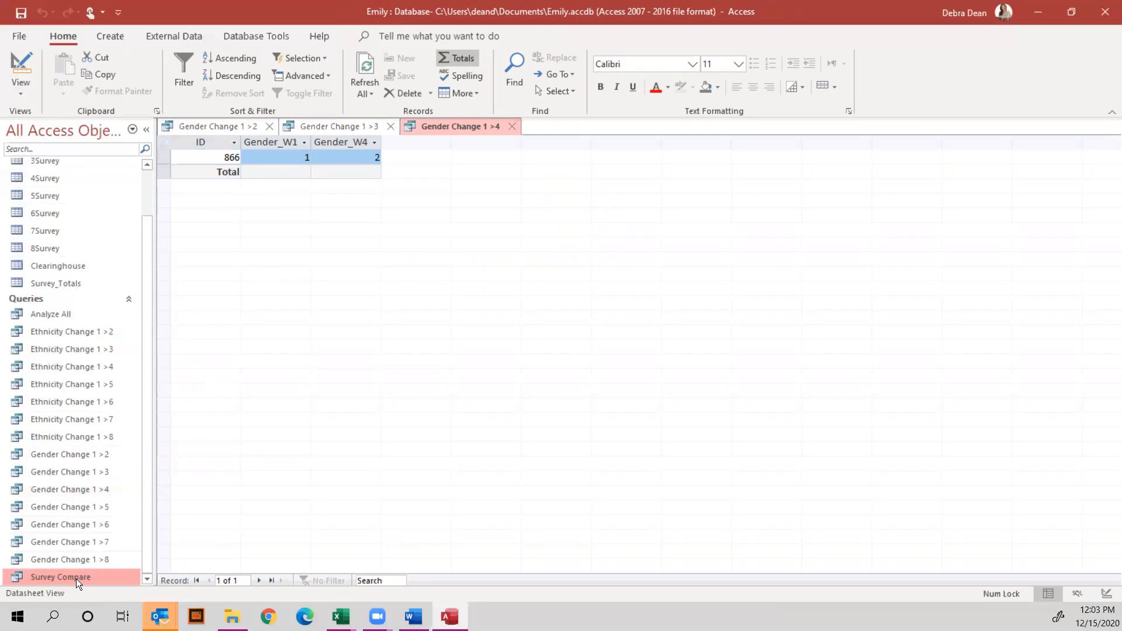
right_click(76, 579)
click(130, 392)
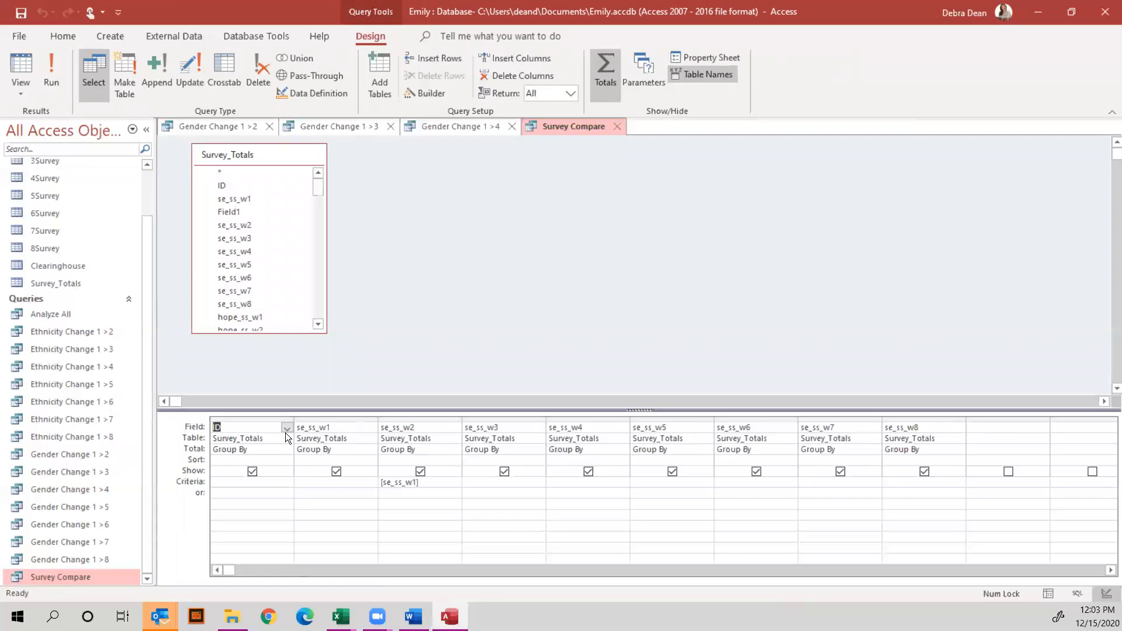
scroll(247, 258, down, 5)
scroll(246, 258, down, 1)
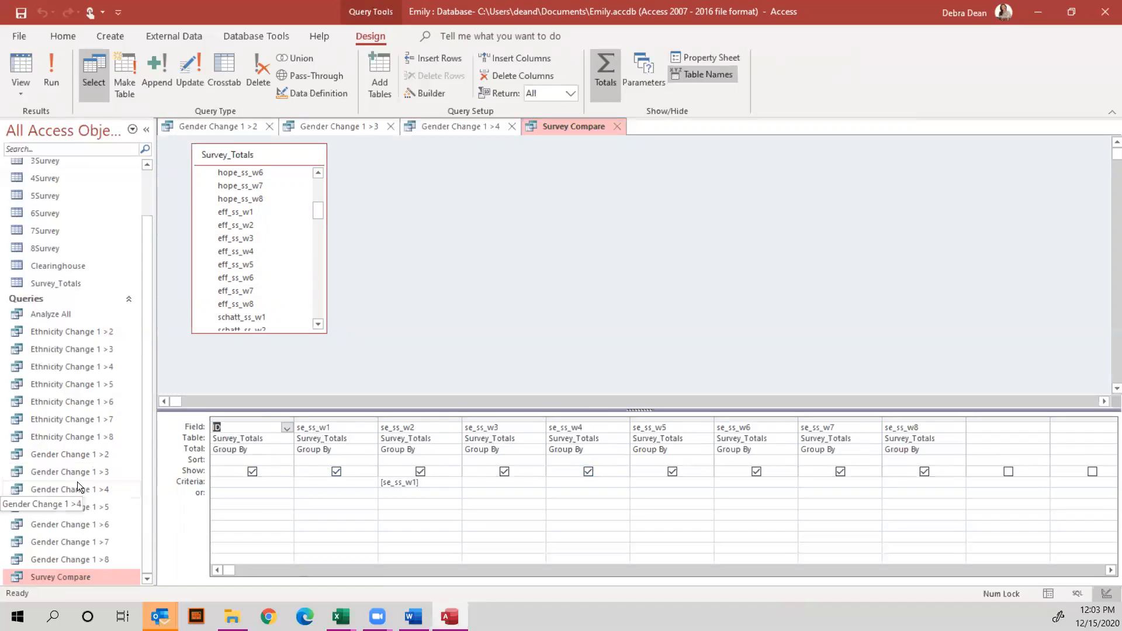
Set the ID criterion to 866, cut the [se_ss_w1] criterion from the se_ss_w2 column and run the query.
click(270, 472)
text(866)
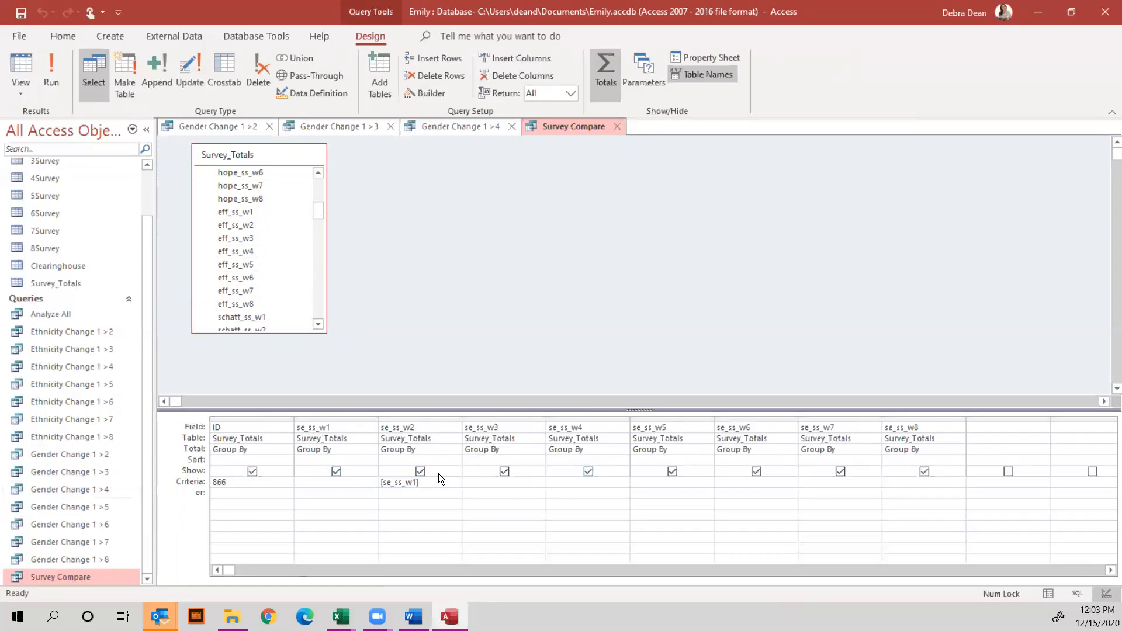
key(Tab)
key(Tab)
right_click(388, 482)
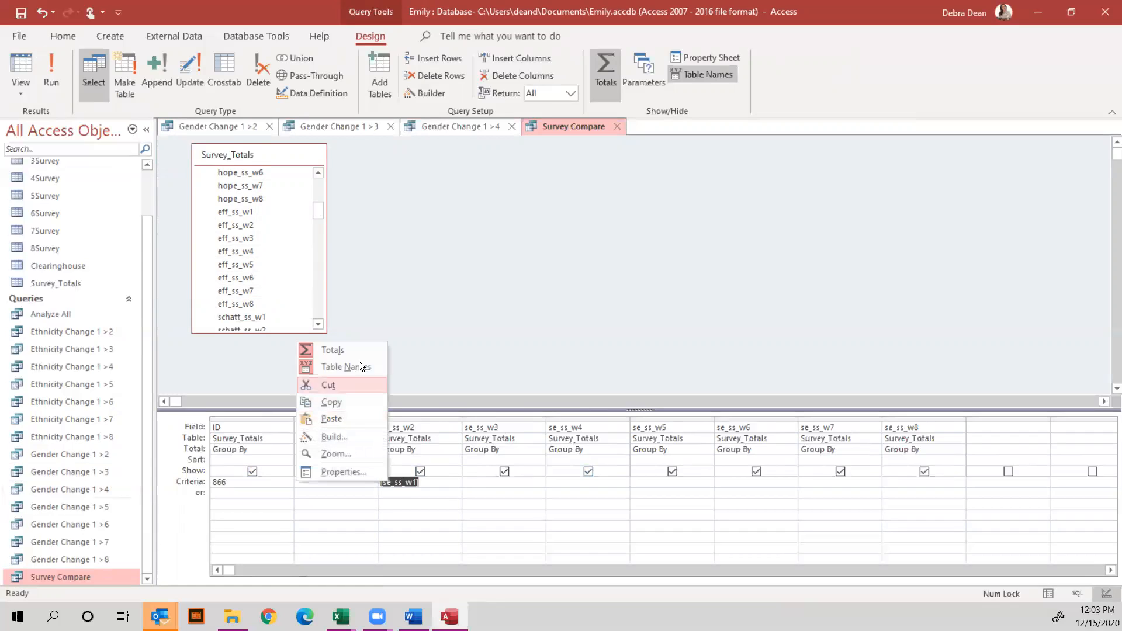
click(359, 385)
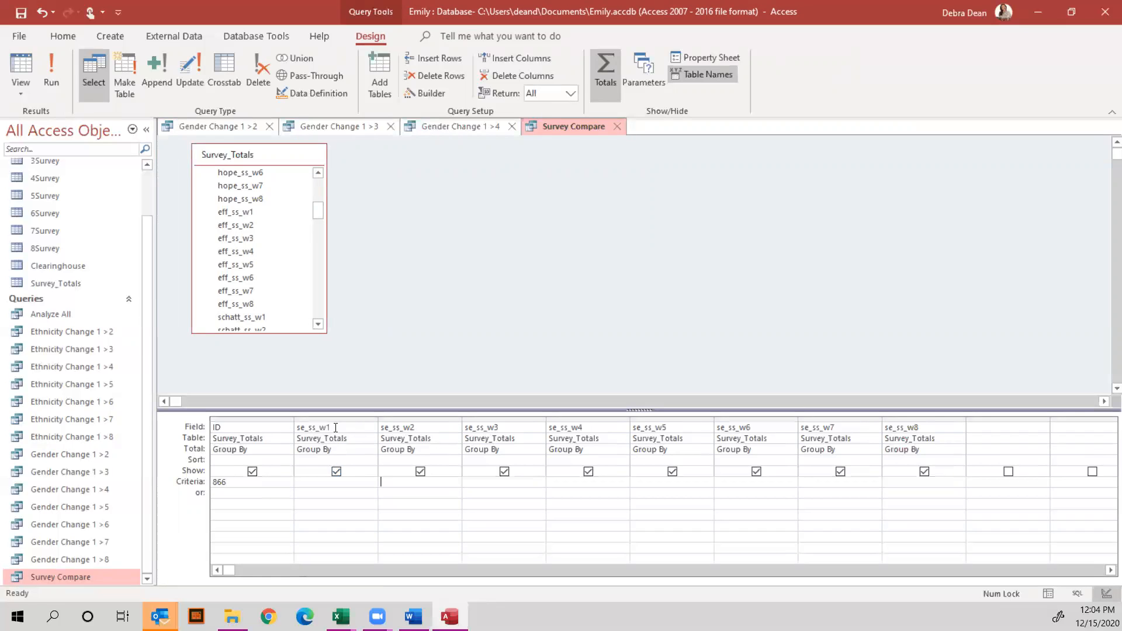
click(50, 57)
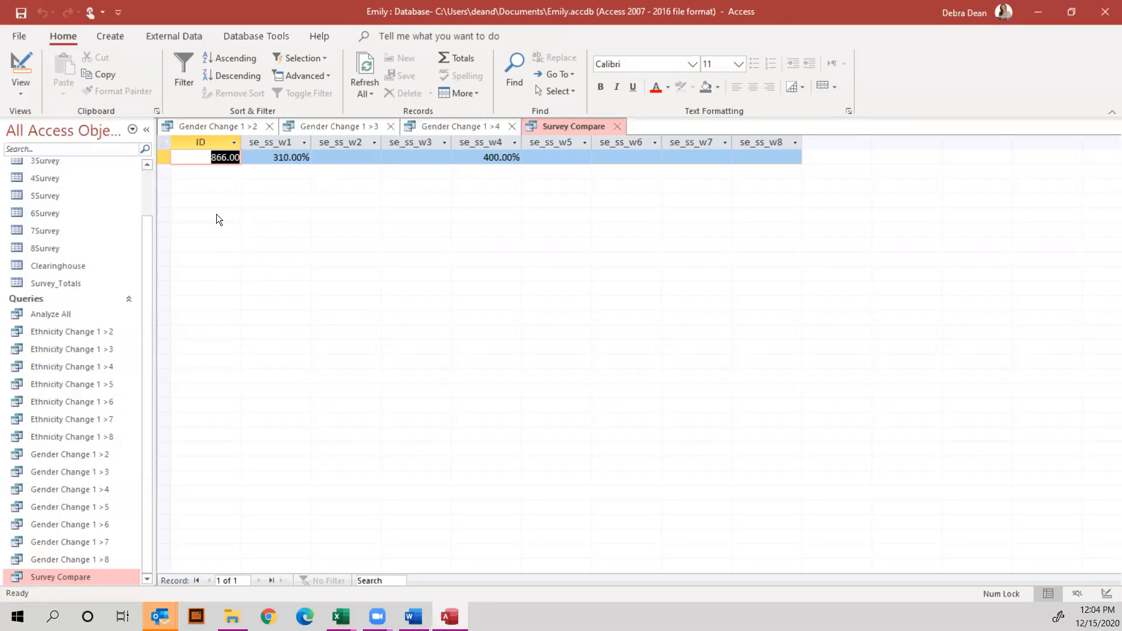
Return to Design View, delete the 866 criterion from ID, rerun the query and look through the results.
click(20, 91)
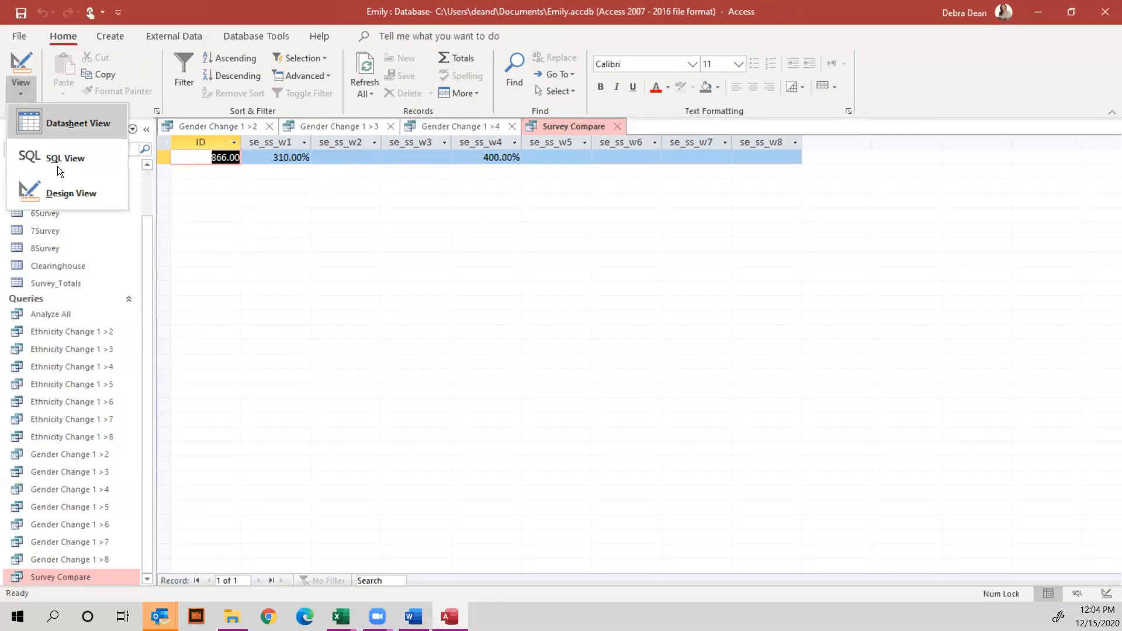
click(67, 192)
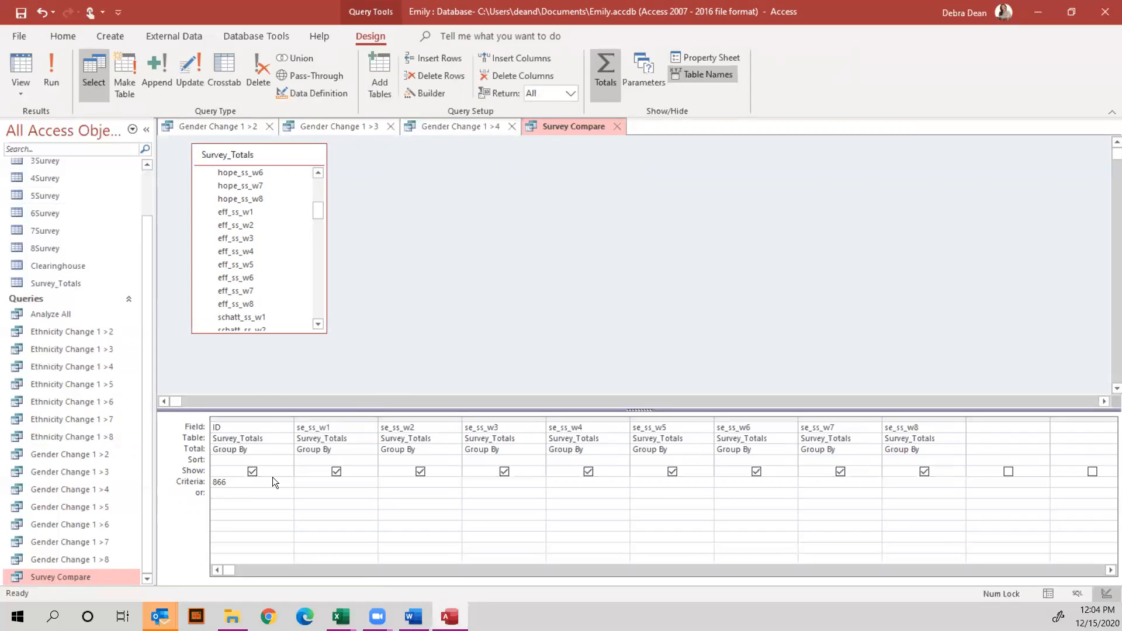
click(213, 481)
key(Delete)
click(53, 73)
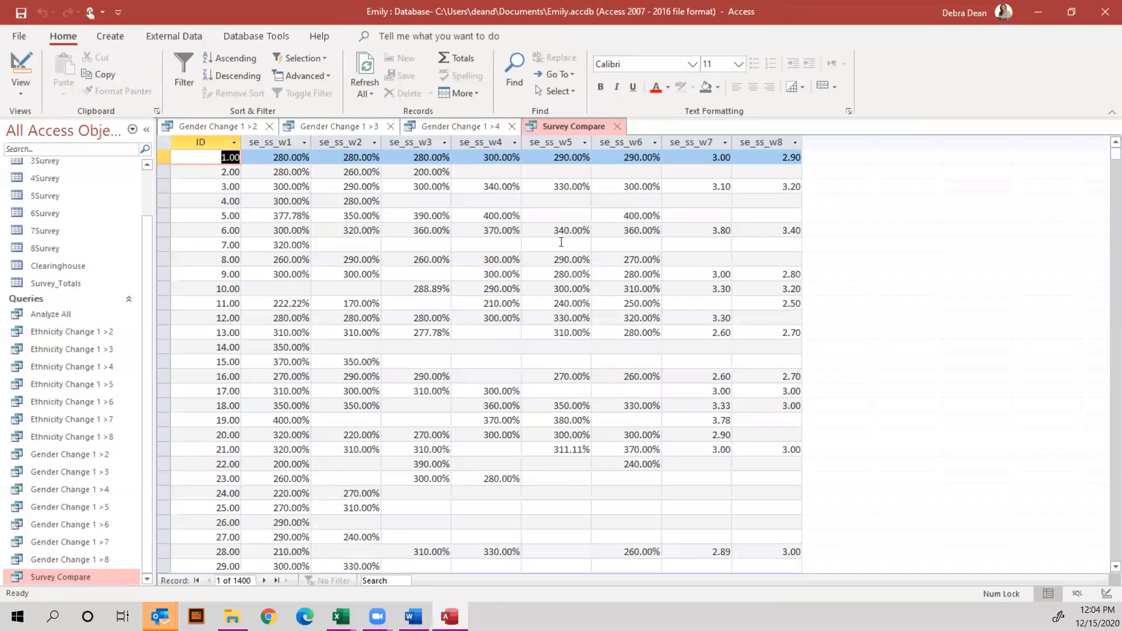
scroll(679, 254, down, 4)
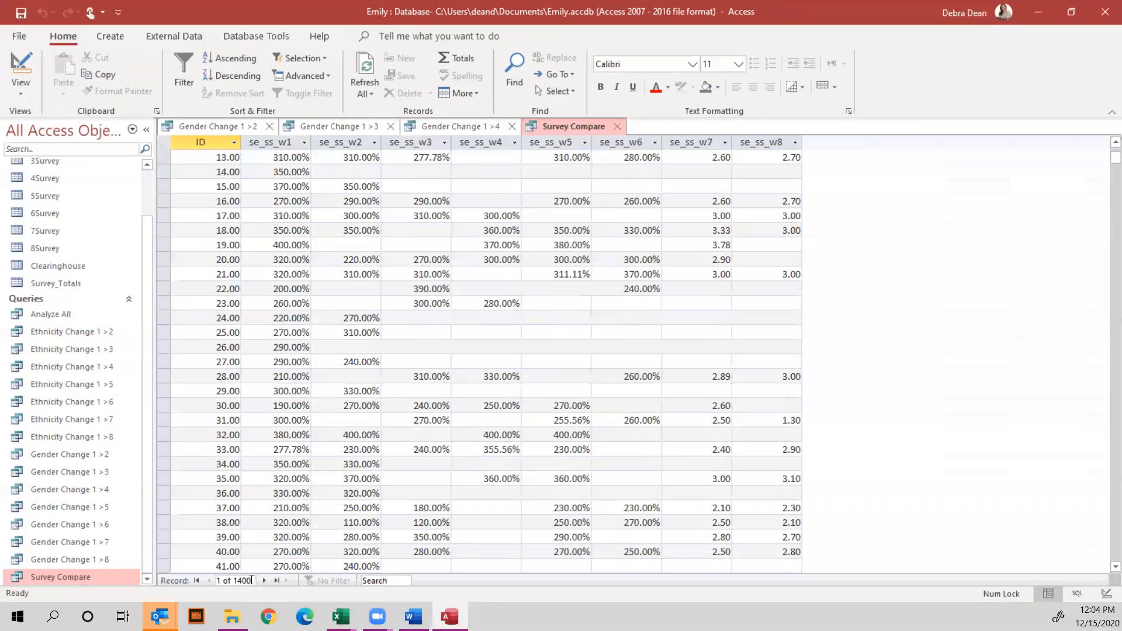
scroll(605, 396, down, 4)
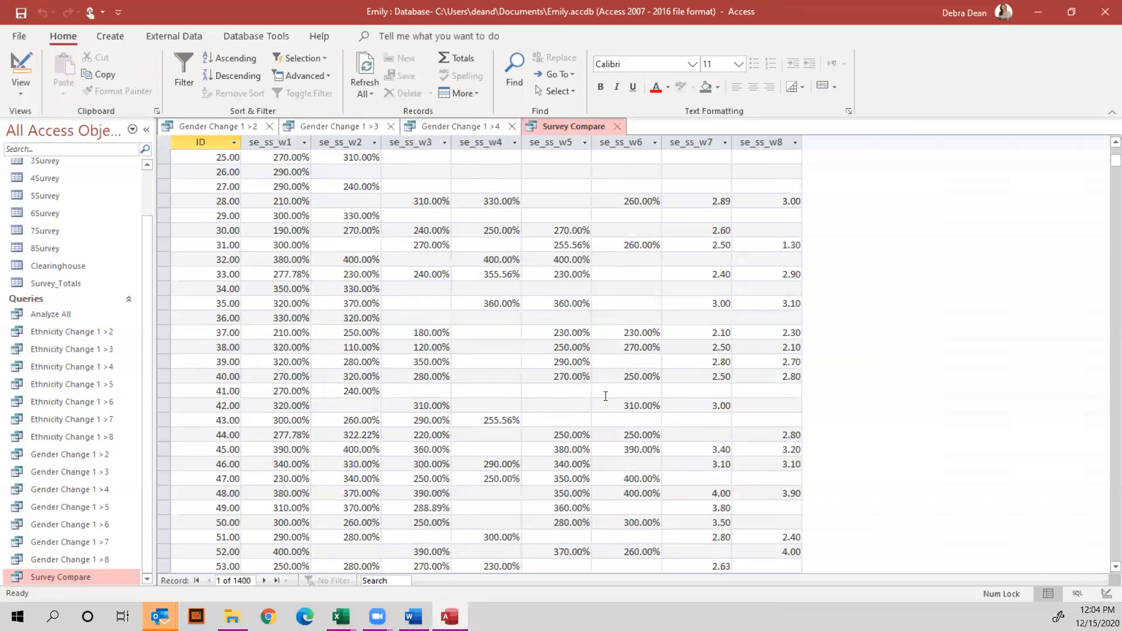
scroll(606, 396, up, 8)
In Design View, put the criterion [se_ss_w1] back under se_ss_w2 and run the query.
click(23, 96)
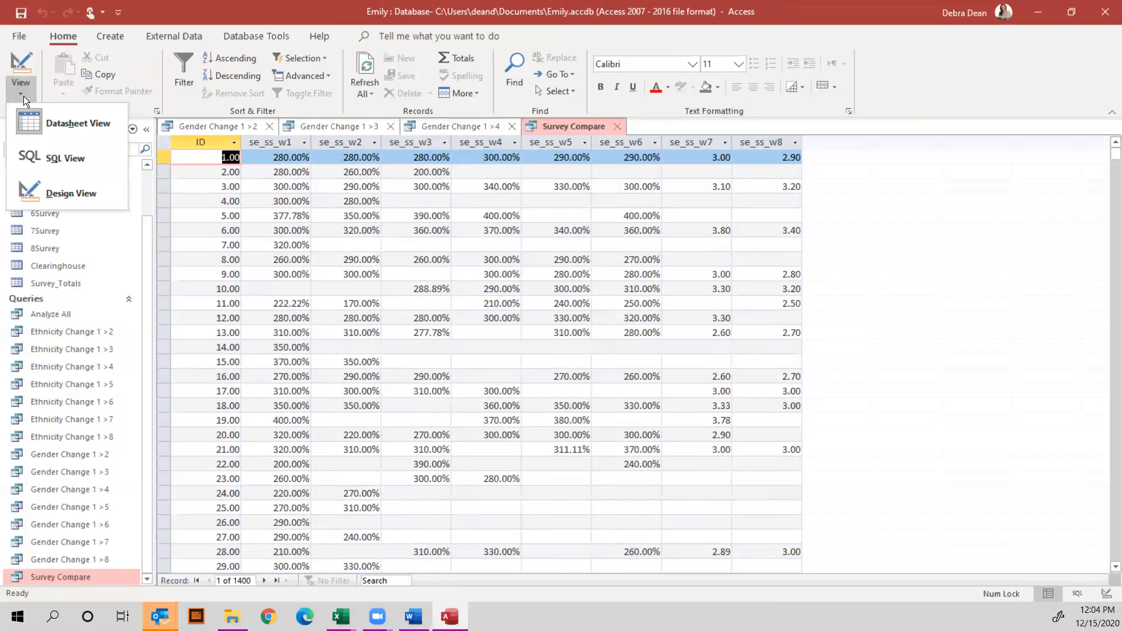
click(61, 193)
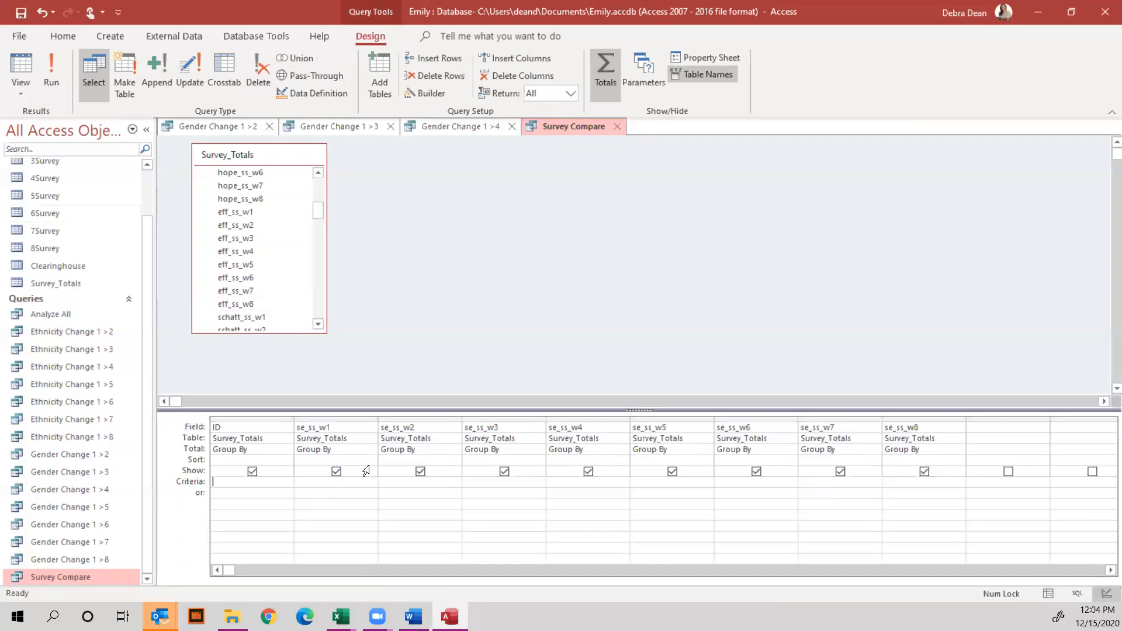
click(396, 480)
key(ctrl+v)
key(Home)
text(not)
key(BackSpace)
key(BackSpace)
key(BackSpace)
key(BackSpace)
click(52, 61)
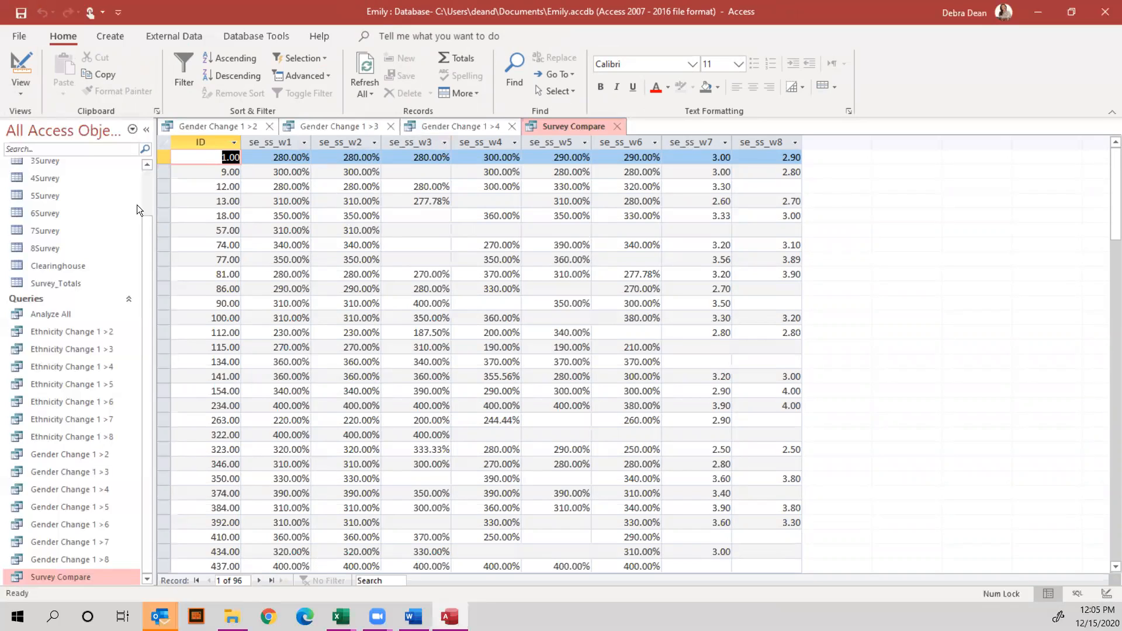
In Design View, add the criterion [se_ss_w1] to the se_ss_w3 through se_ss_w8 columns as well and run the query.
click(21, 92)
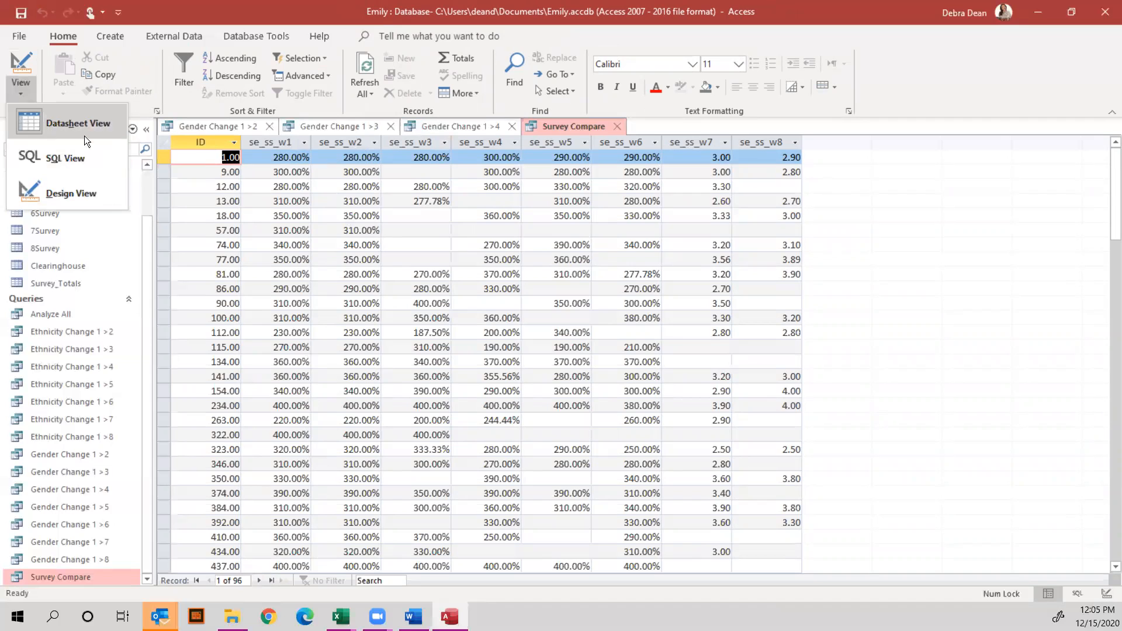
click(84, 135)
click(12, 96)
click(69, 195)
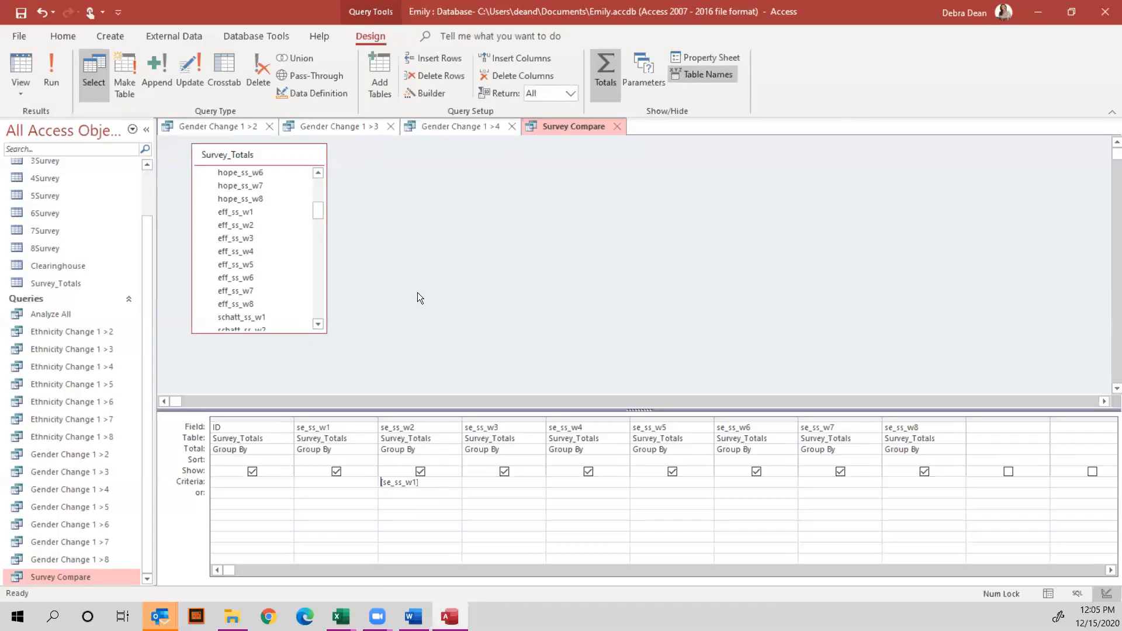
key(Tab)
key(ctrl+v)
key(Tab)
key(ctrl+v)
key(ctrl+v)
key(Tab)
key(ctrl+v)
key(ctrl+v)
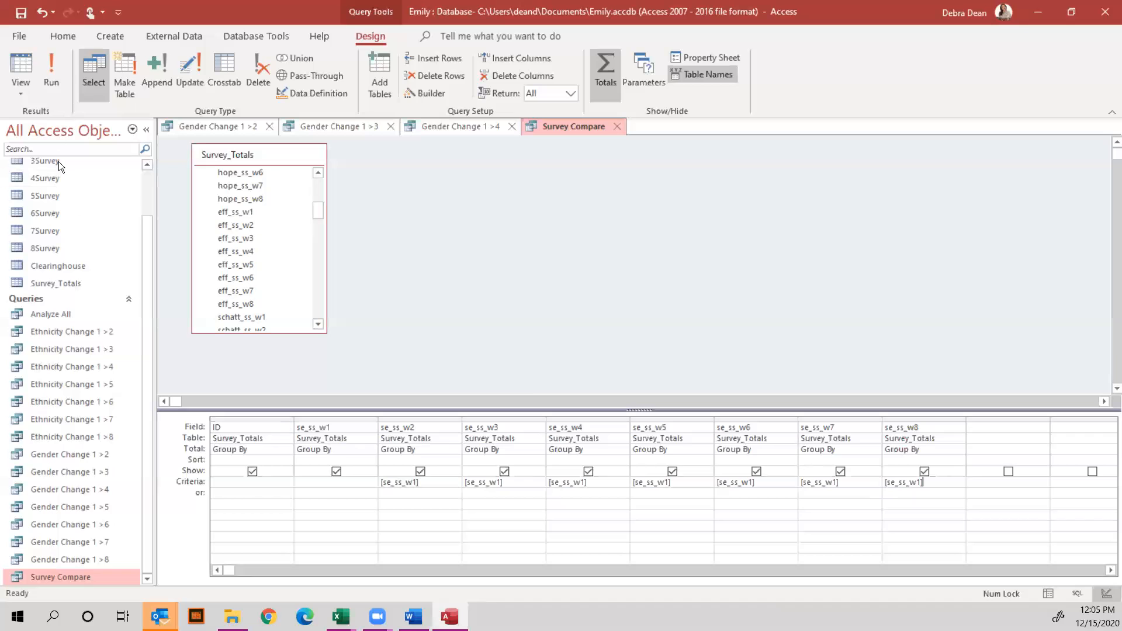
click(59, 68)
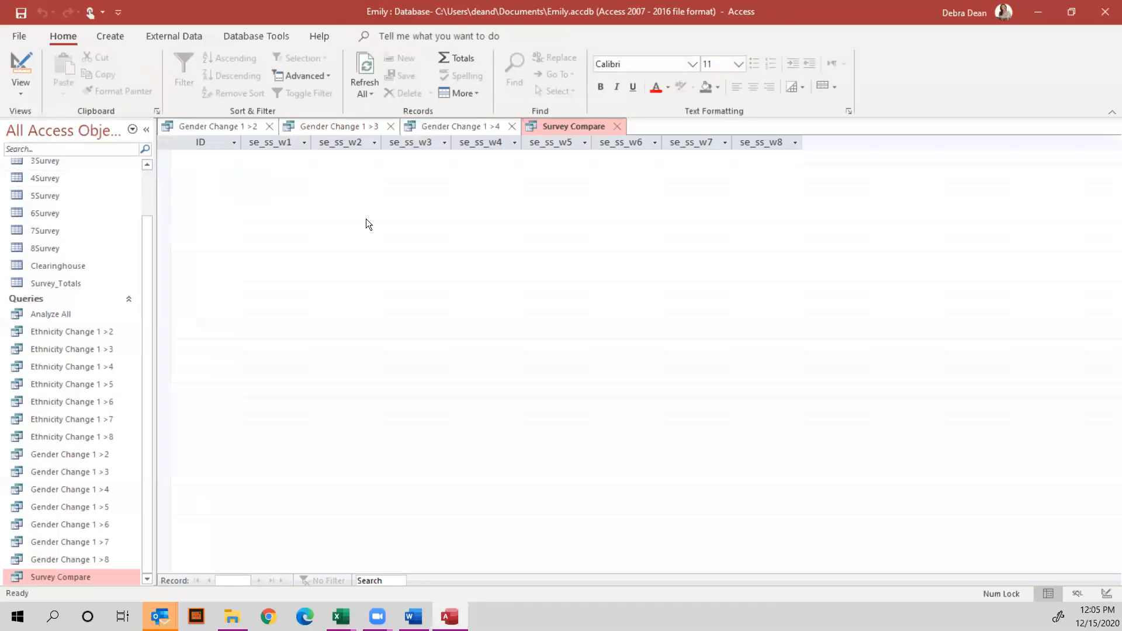
Return to Design View and close the Survey Compare query without saving its design changes.
click(21, 93)
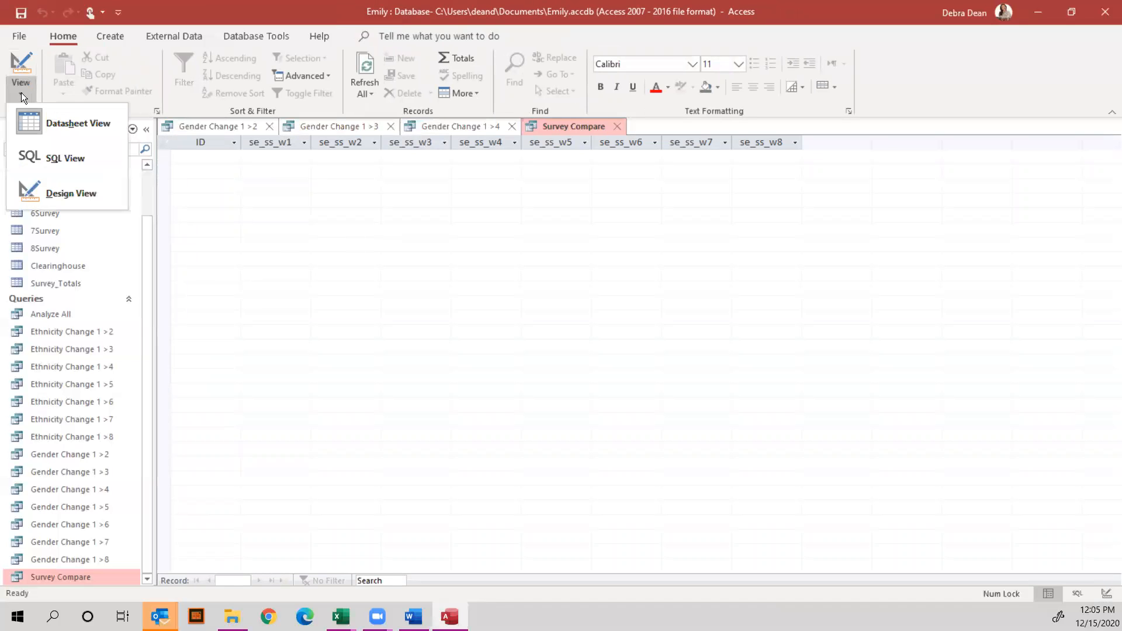
click(69, 193)
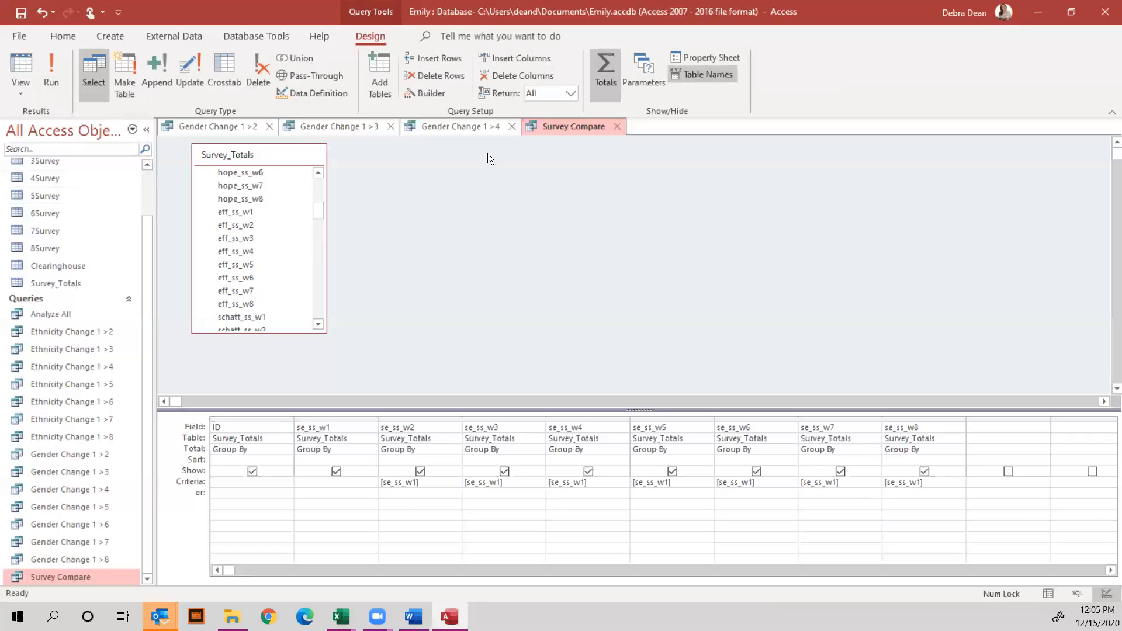
click(618, 124)
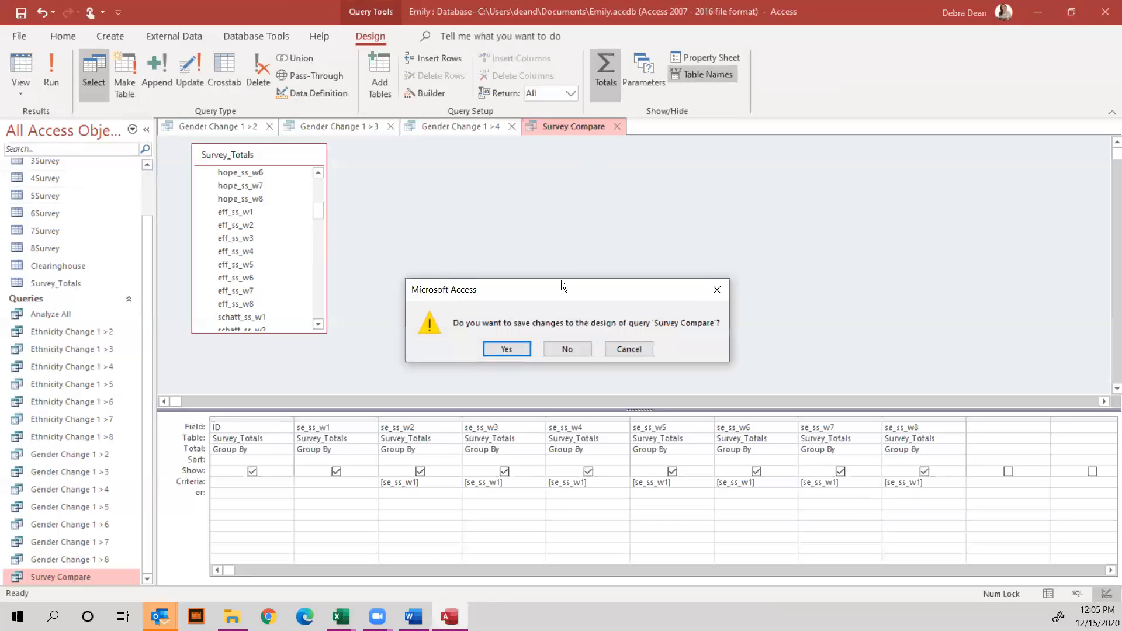
click(567, 349)
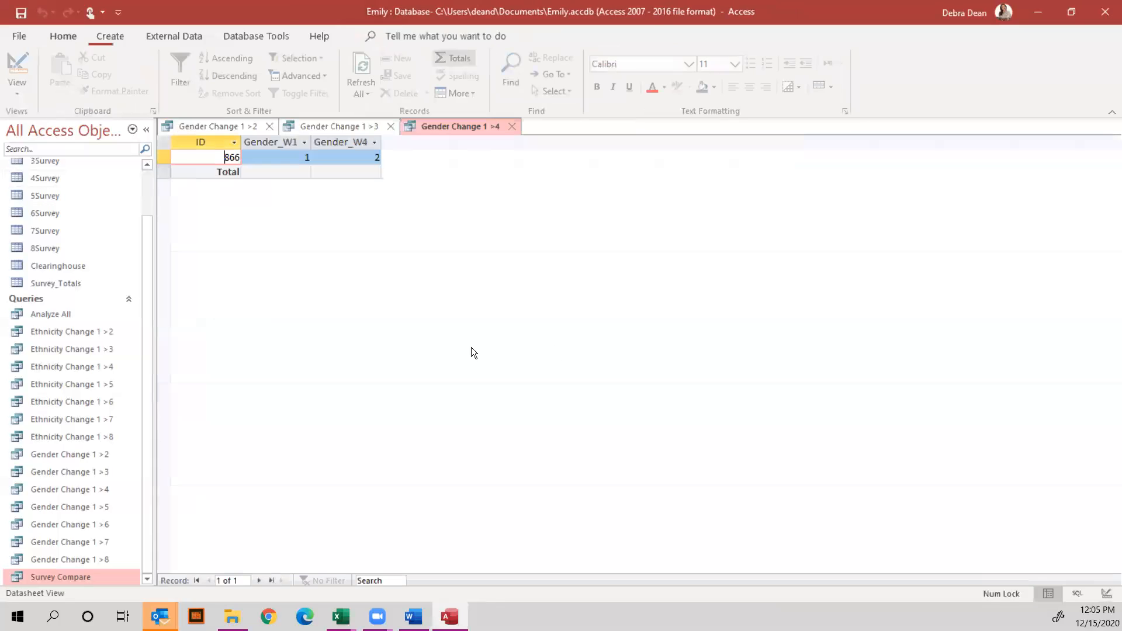
Open the Analyze All query in Design View and examine the joined tables from 1Survey through Clearinghouse.
click(67, 311)
right_click(67, 311)
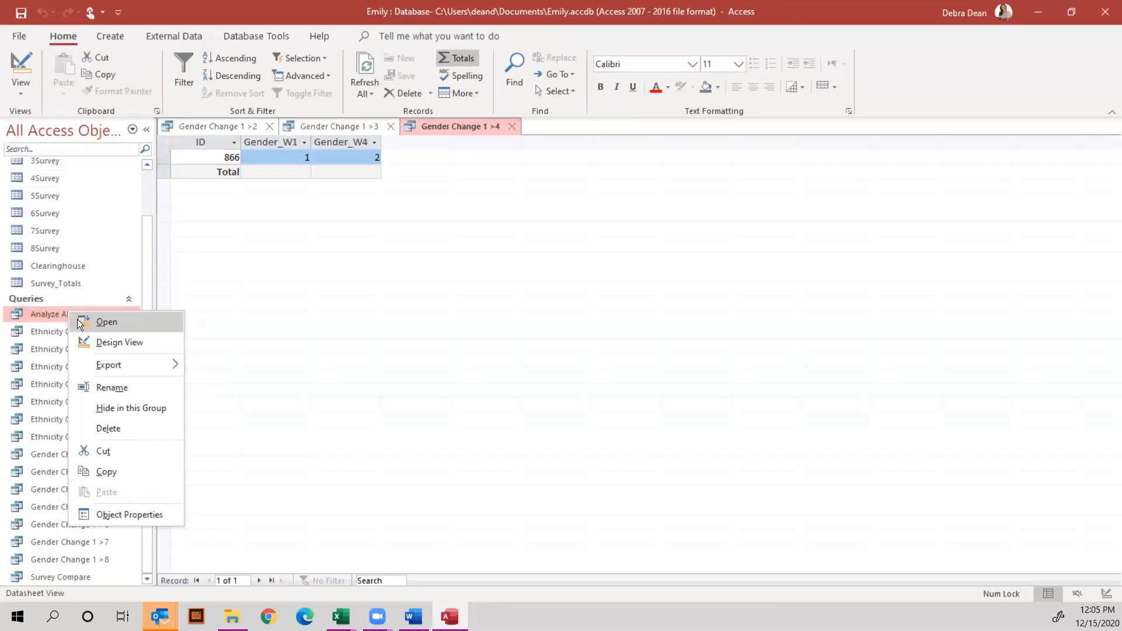
click(97, 343)
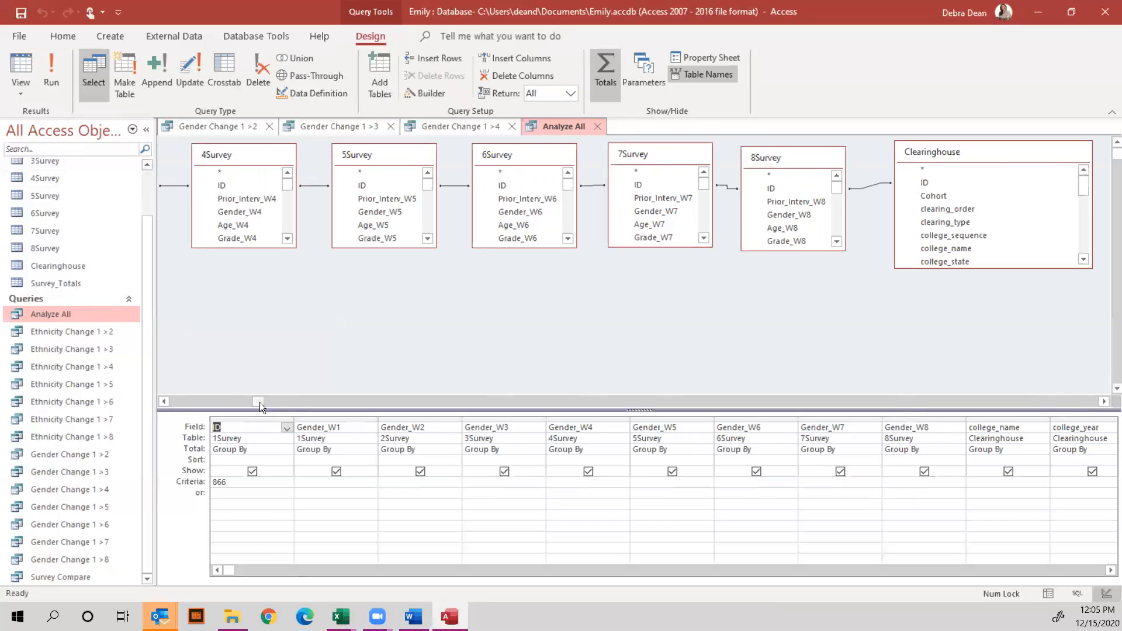
click(178, 402)
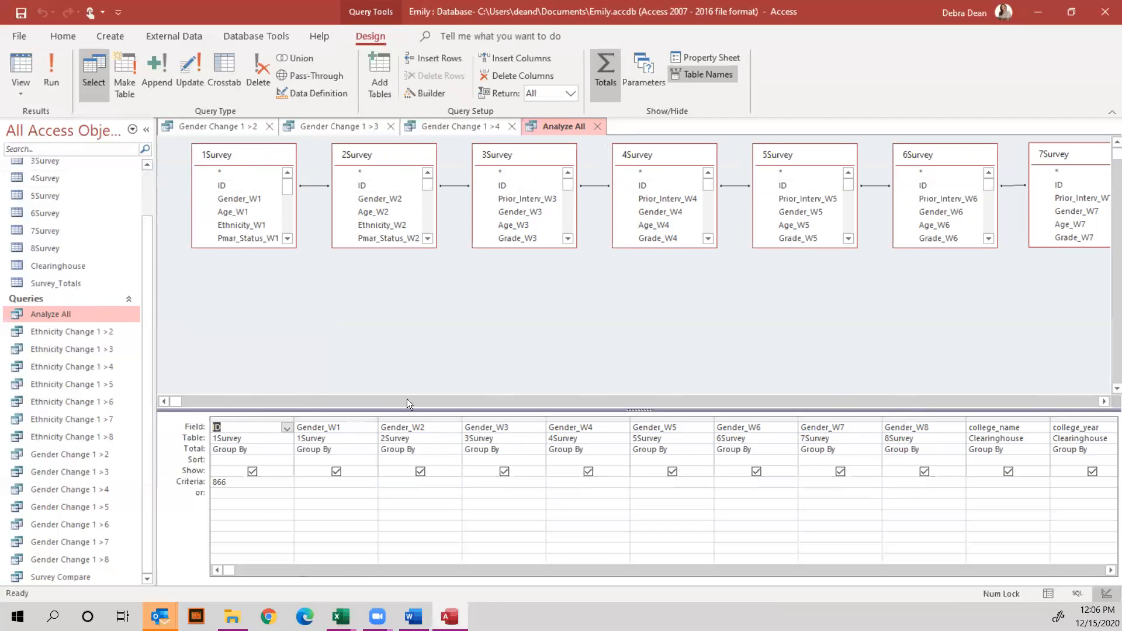
Check the Analyze All joins through Clearinghouse, and open the Survey_Totals table for reference before closing it again.
drag(1104, 402, 1104, 402)
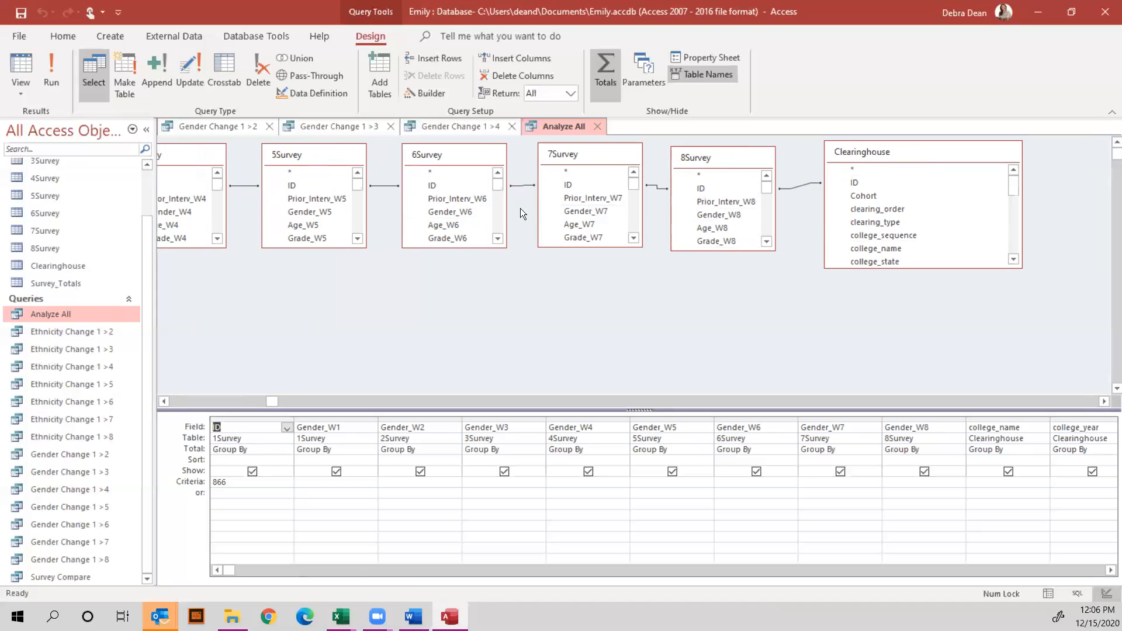
drag(269, 401, 171, 399)
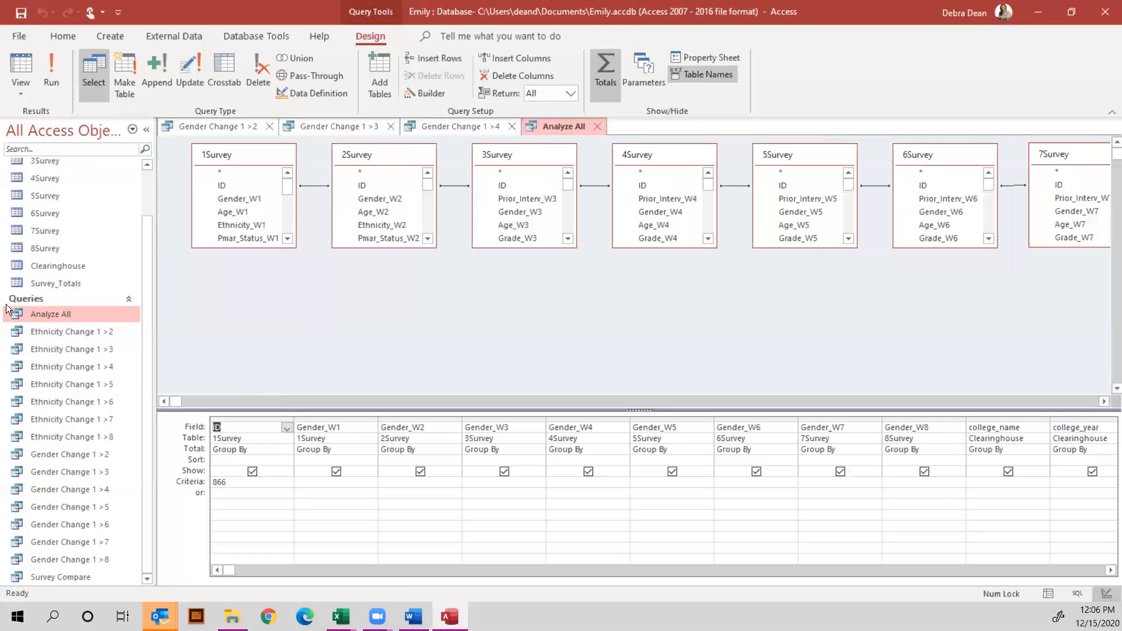
double_click(43, 281)
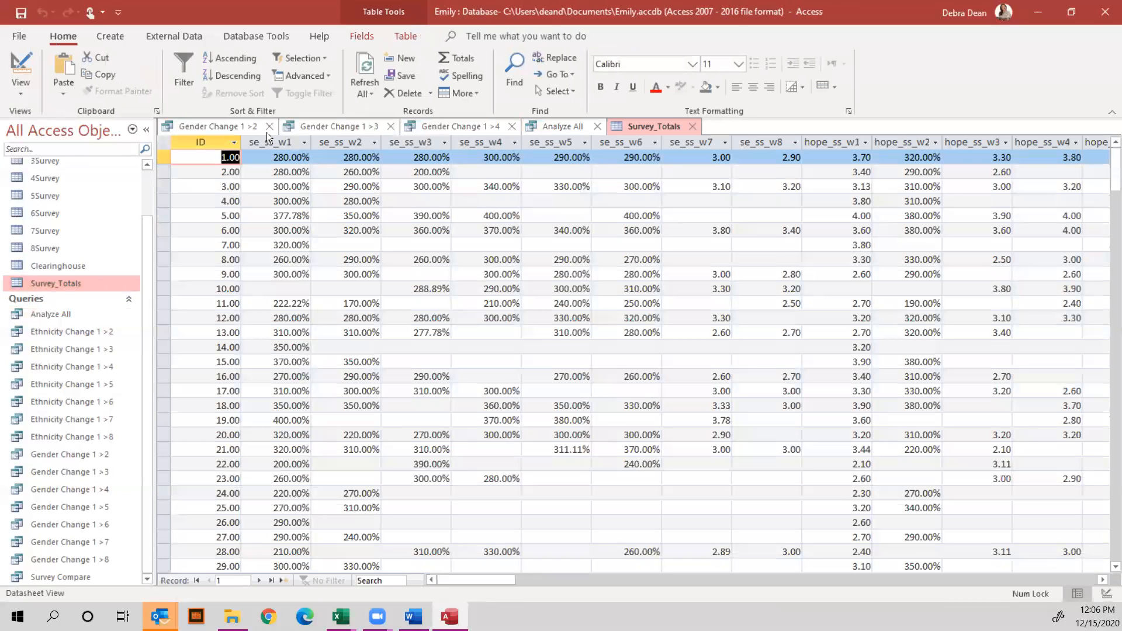
click(691, 125)
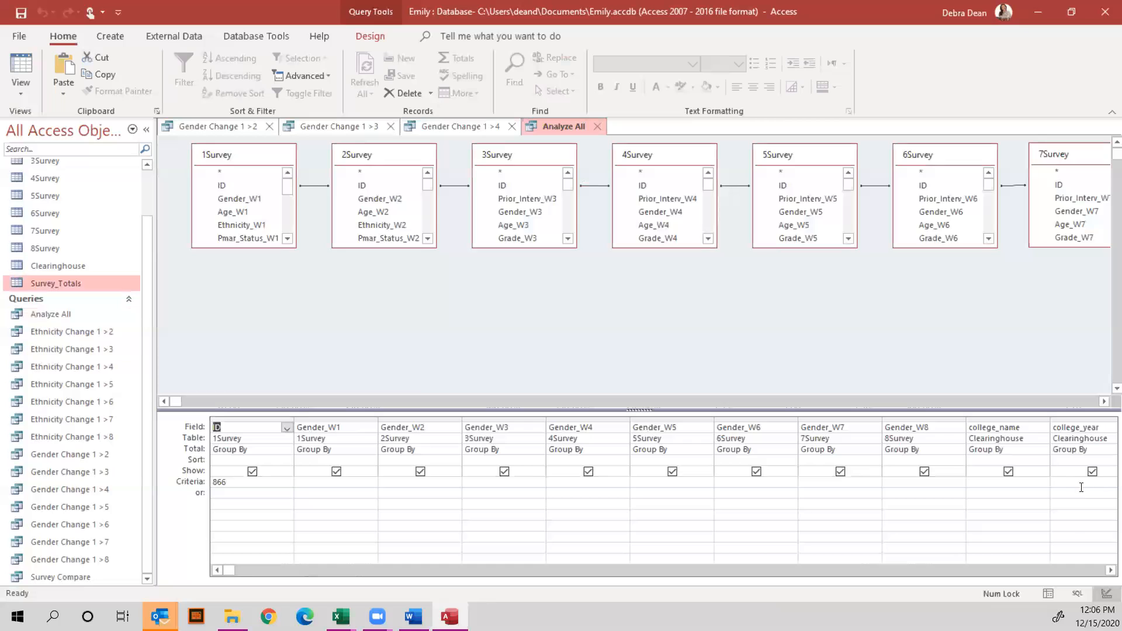
Review the Clearinghouse fields at the end of the Analyze All design grid and run the query.
click(1110, 571)
click(1110, 571)
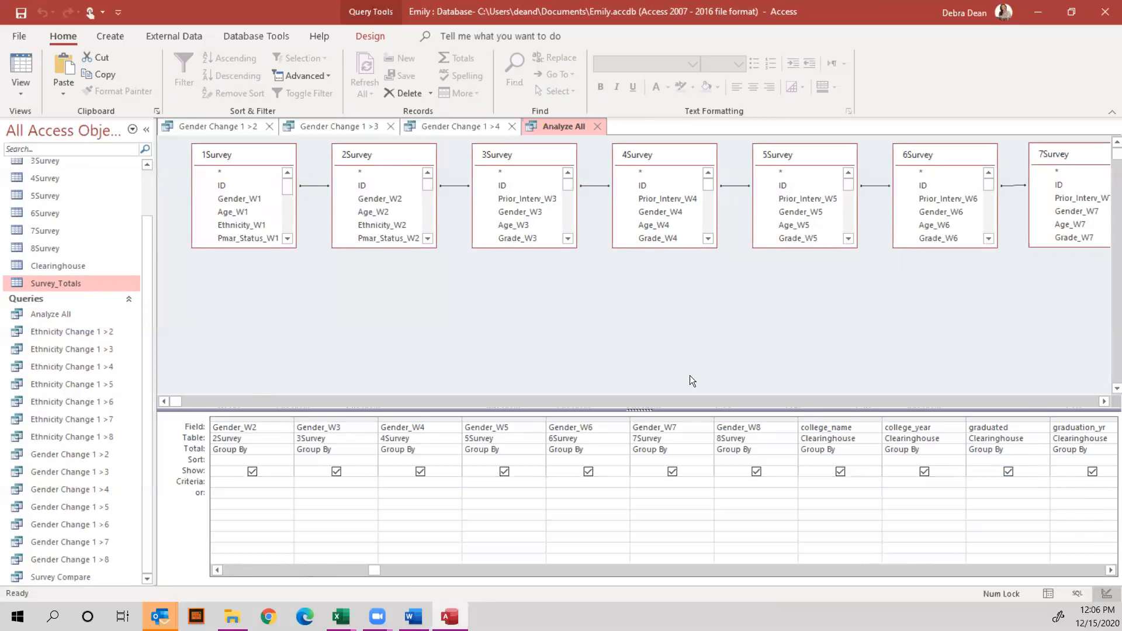
click(373, 32)
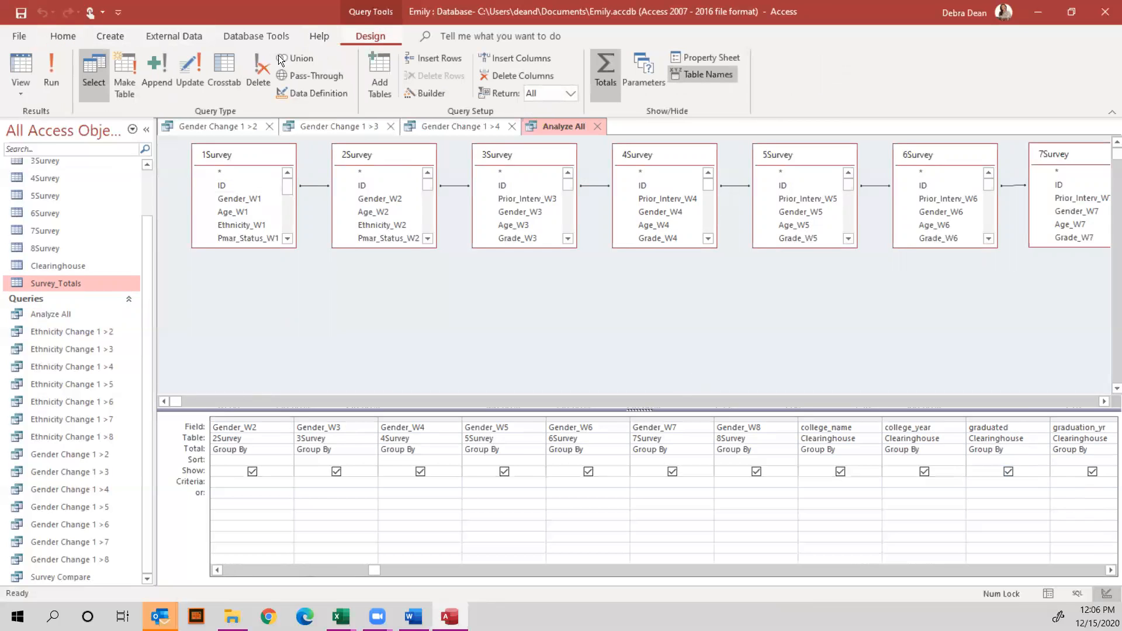
click(50, 59)
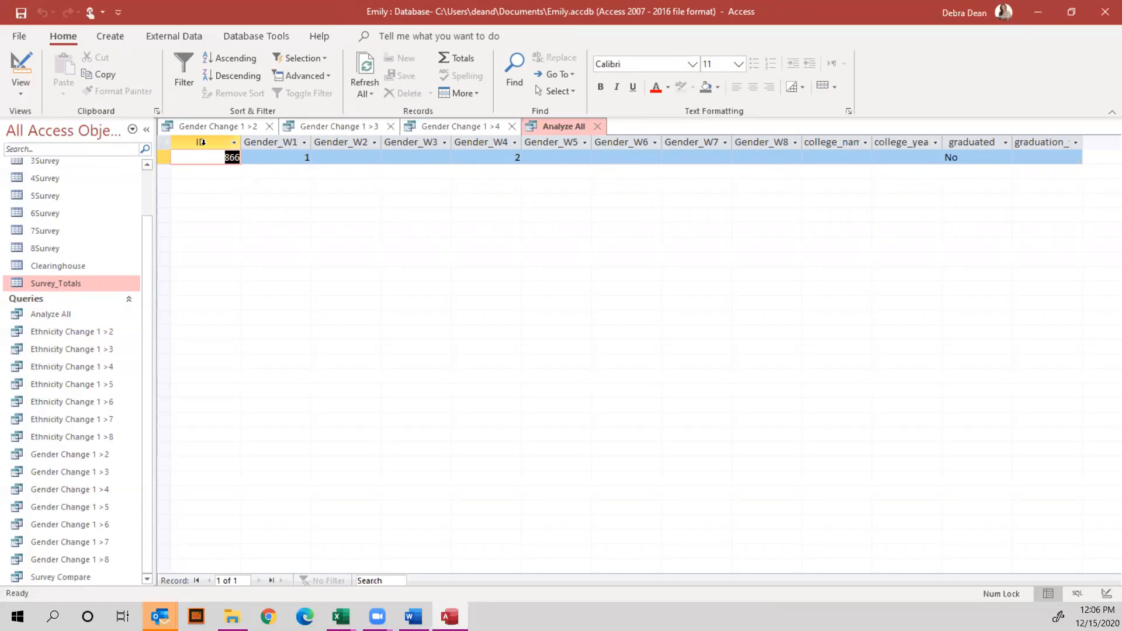
Return Analyze All to Design View and remove the criterion 866 from the ID column.
click(27, 89)
click(73, 192)
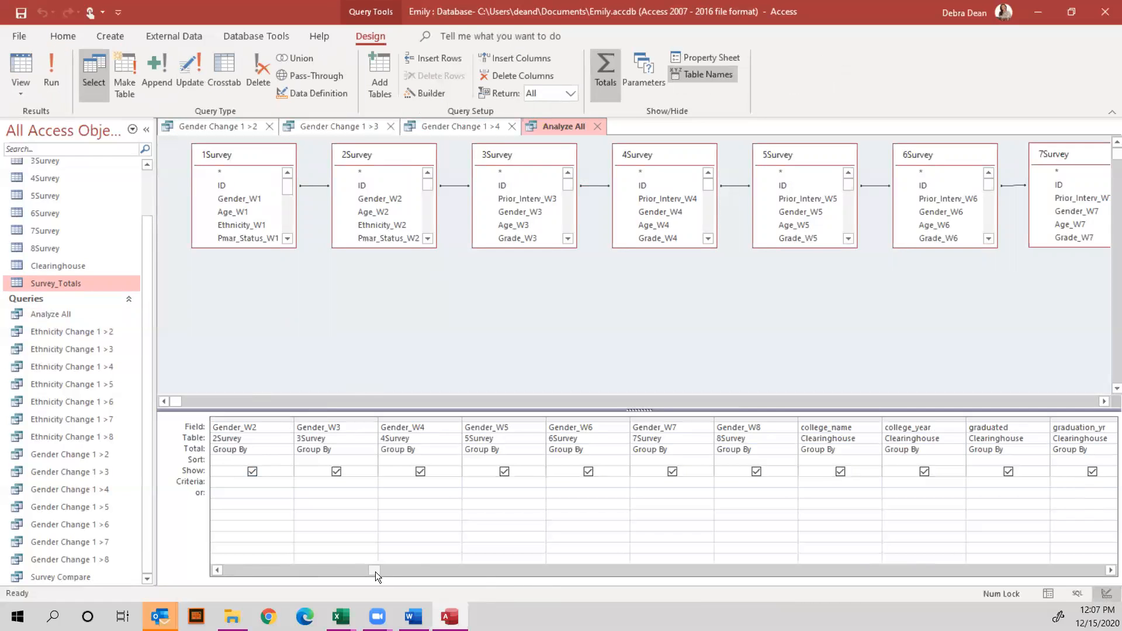
drag(375, 571, 179, 571)
click(212, 482)
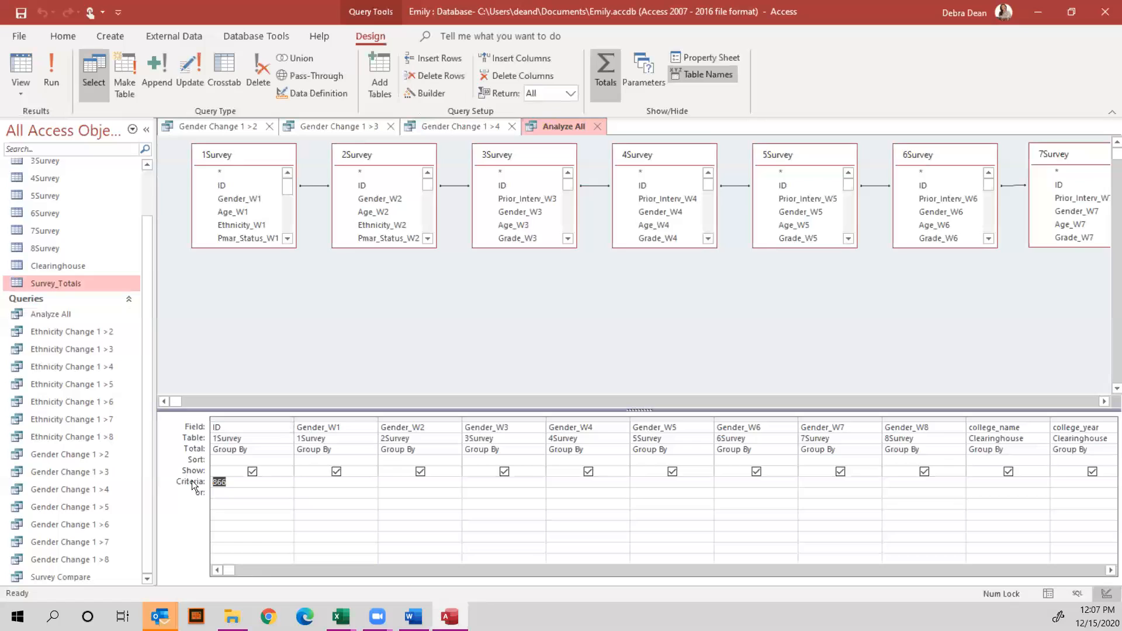
key(Delete)
Browse the 2Survey field list and the Analyze All grid columns through the empty ones after graduation_yr.
click(423, 240)
click(424, 240)
click(424, 240)
click(424, 240)
click(424, 240)
click(424, 240)
click(424, 241)
click(423, 240)
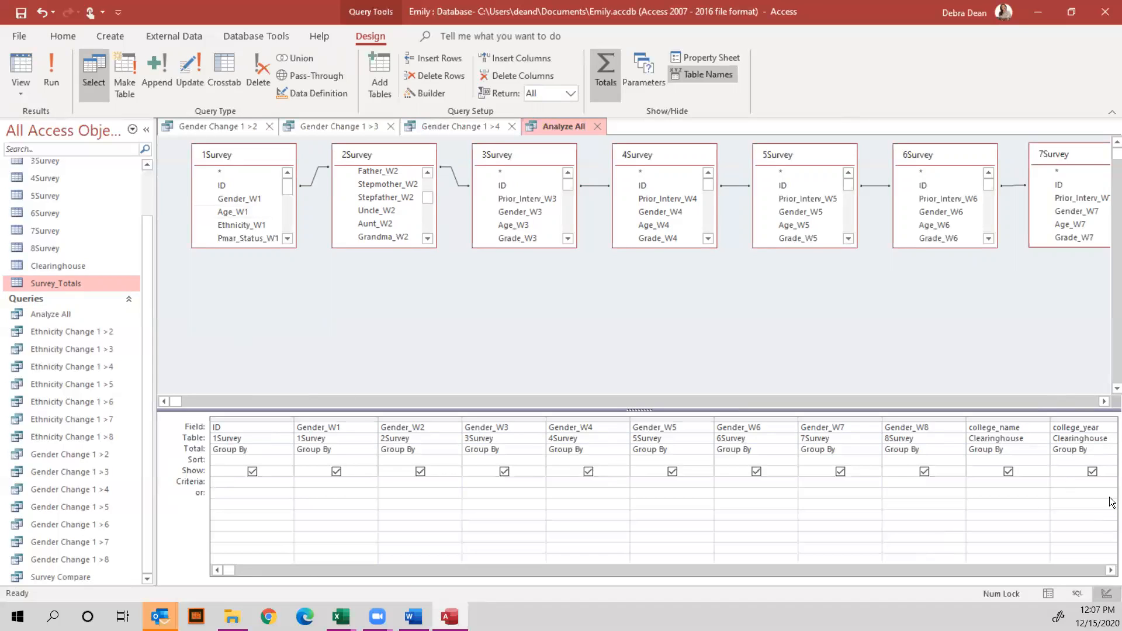
click(1110, 570)
click(1110, 571)
click(1110, 570)
click(1110, 571)
click(1110, 570)
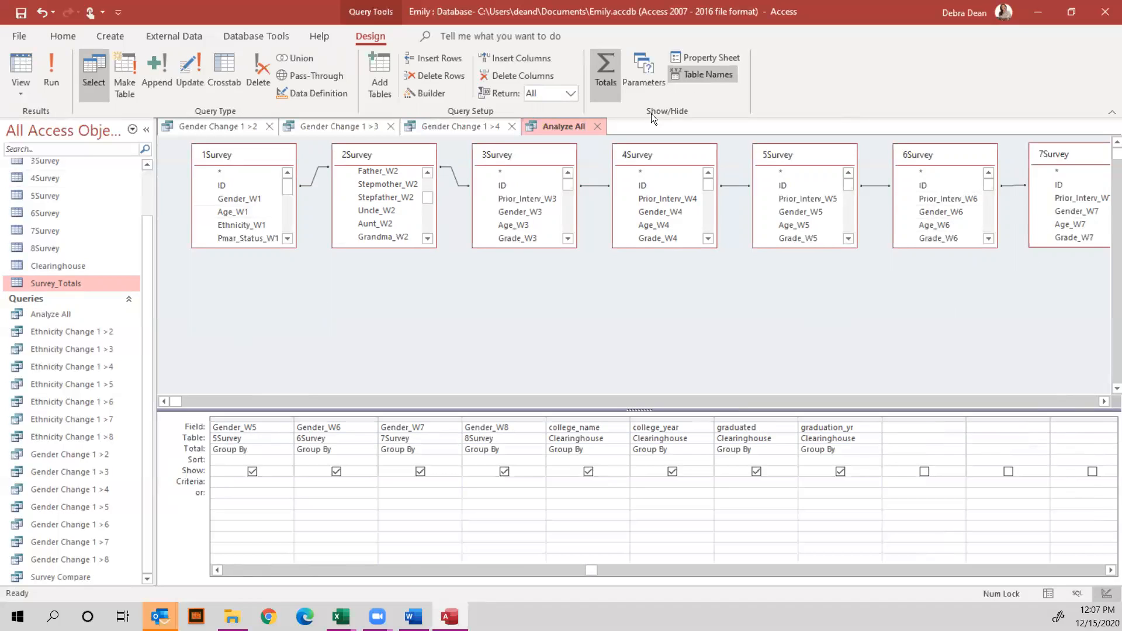
Close Analyze All without saving its design changes and close the three open Gender Change queries.
click(599, 127)
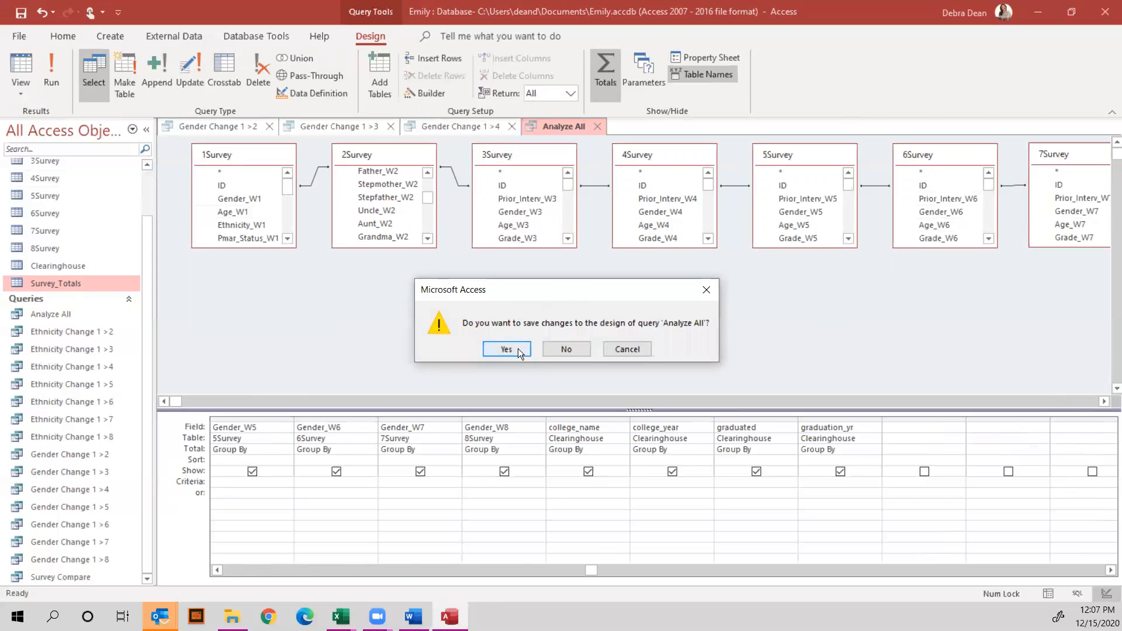
click(544, 349)
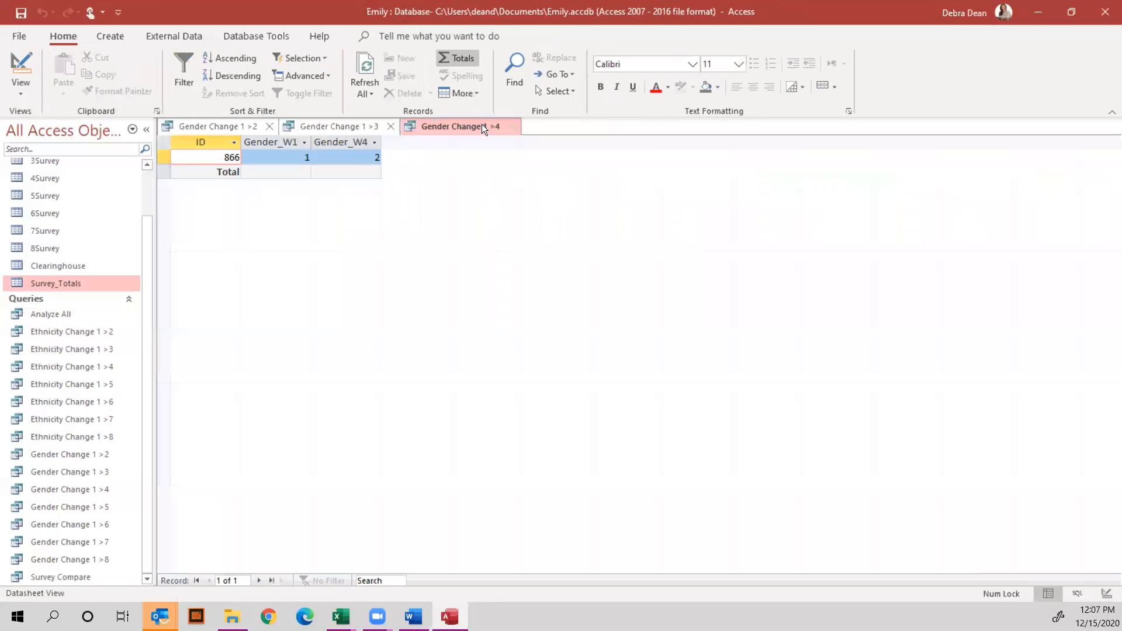
click(512, 127)
click(390, 127)
click(272, 126)
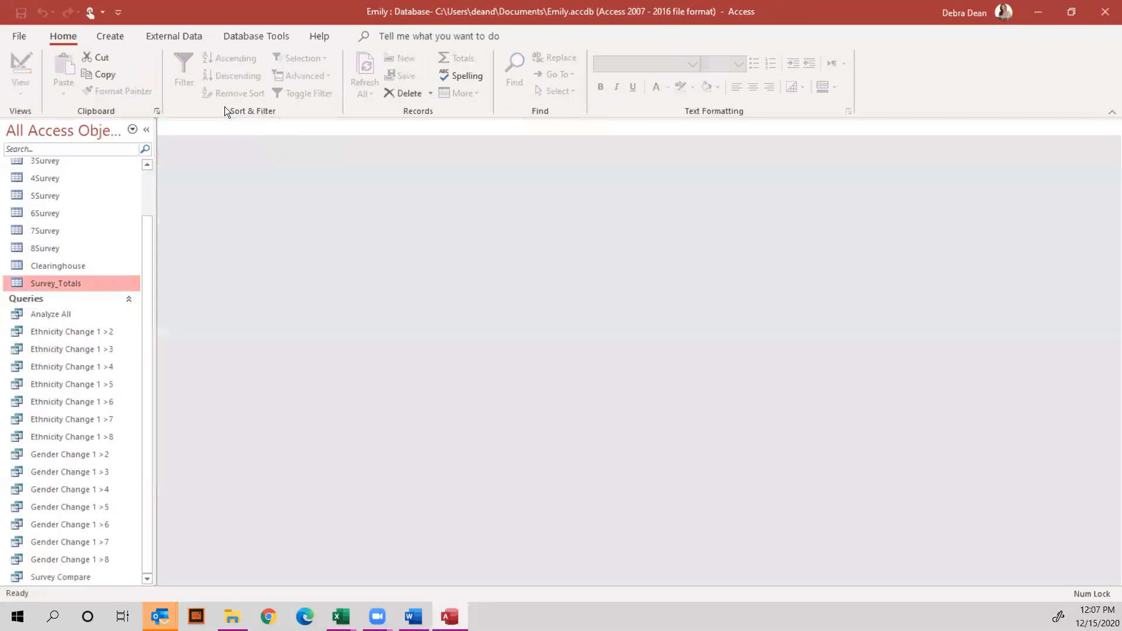
Create a new query in Design View containing the Clearinghouse and Survey_Totals tables.
click(111, 36)
click(233, 84)
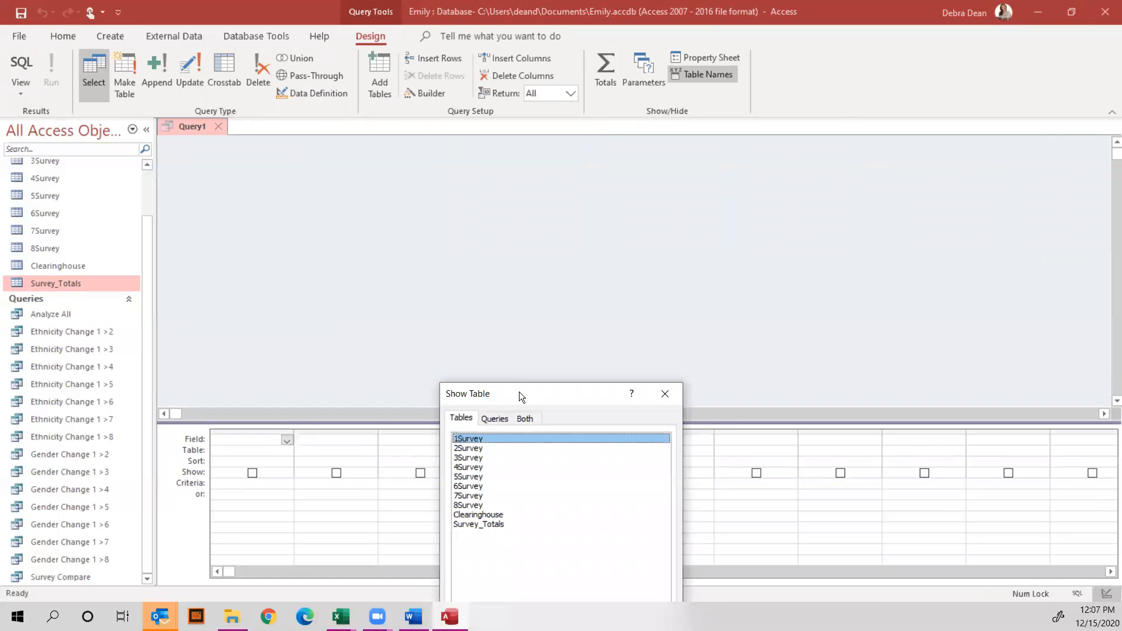
drag(519, 392, 138, 151)
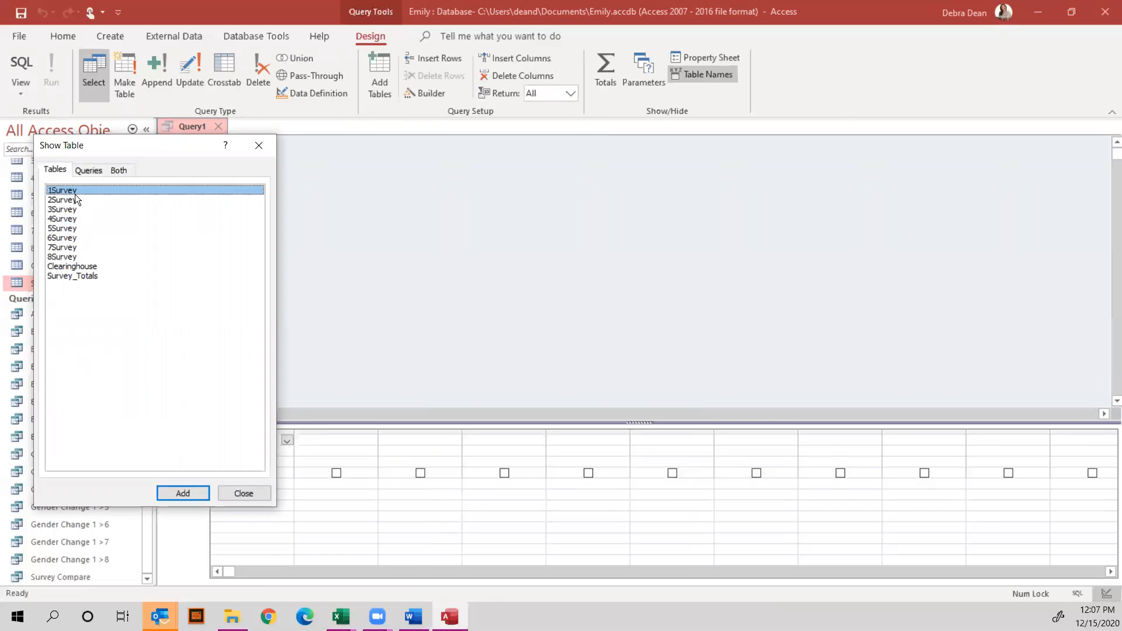
double_click(81, 266)
double_click(77, 276)
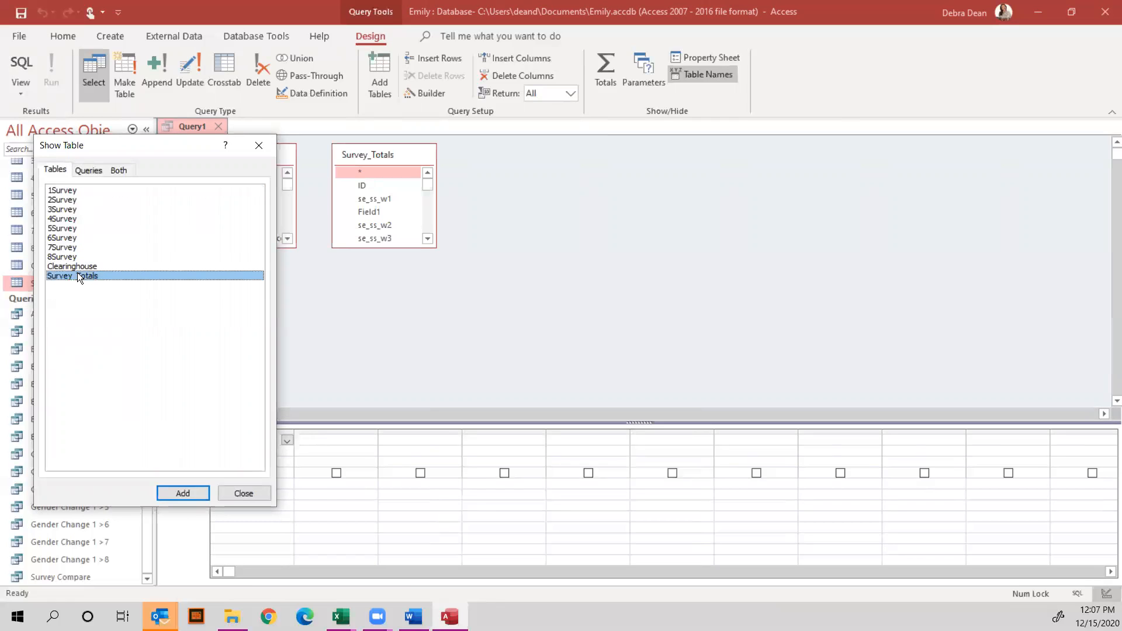
click(256, 148)
Join Clearinghouse and Survey_Totals on ID, and enlarge both field lists side by side.
drag(227, 188, 517, 166)
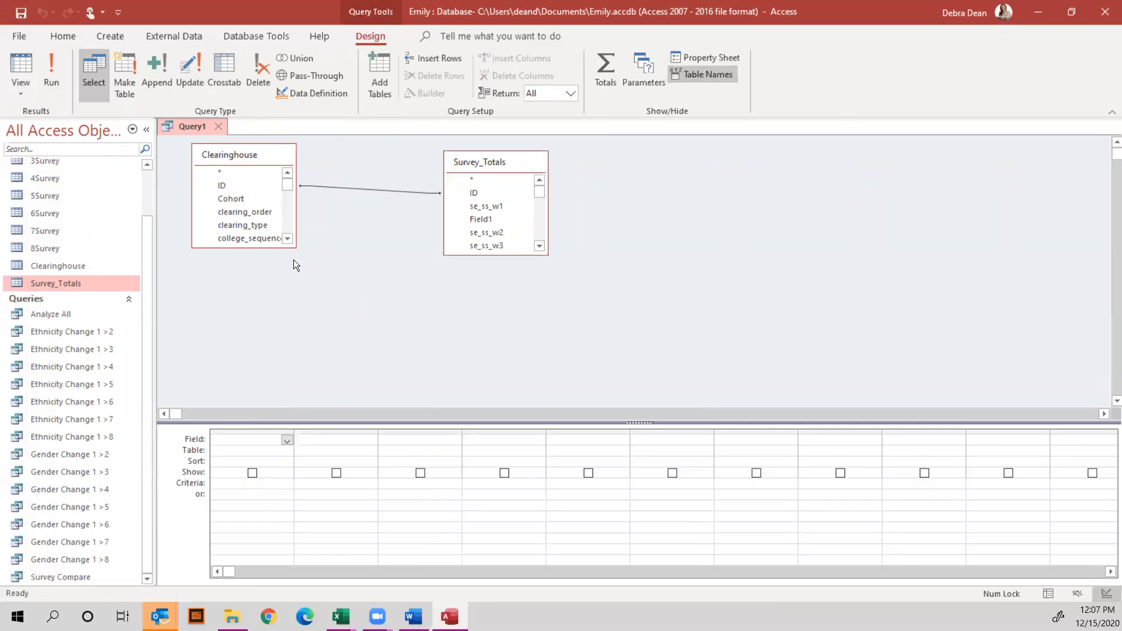
drag(293, 245, 351, 313)
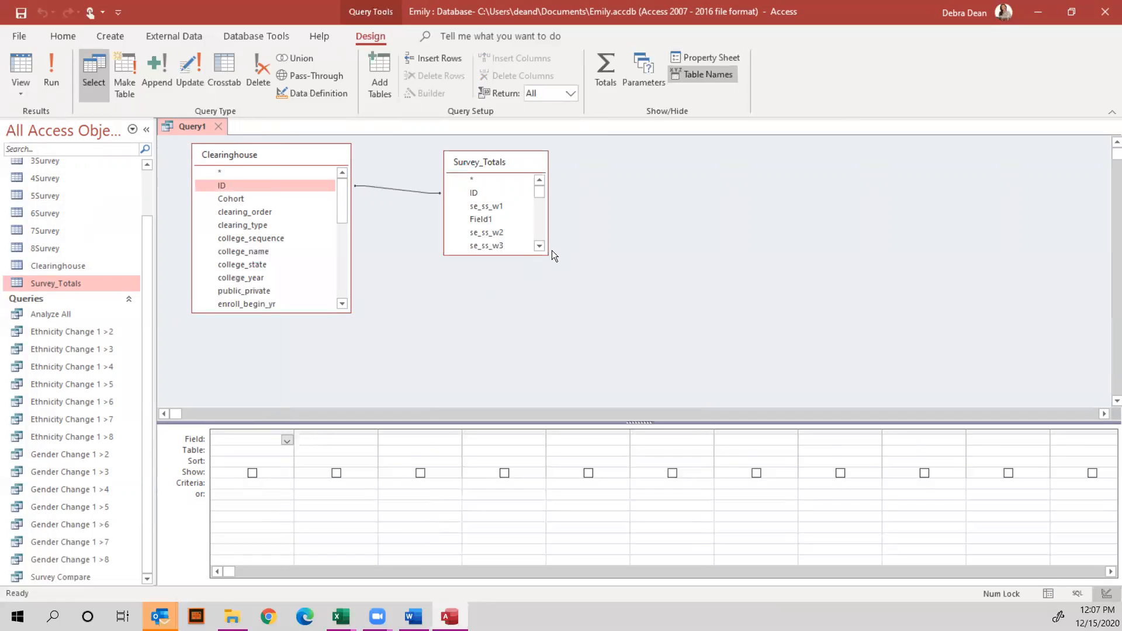
drag(545, 253, 590, 317)
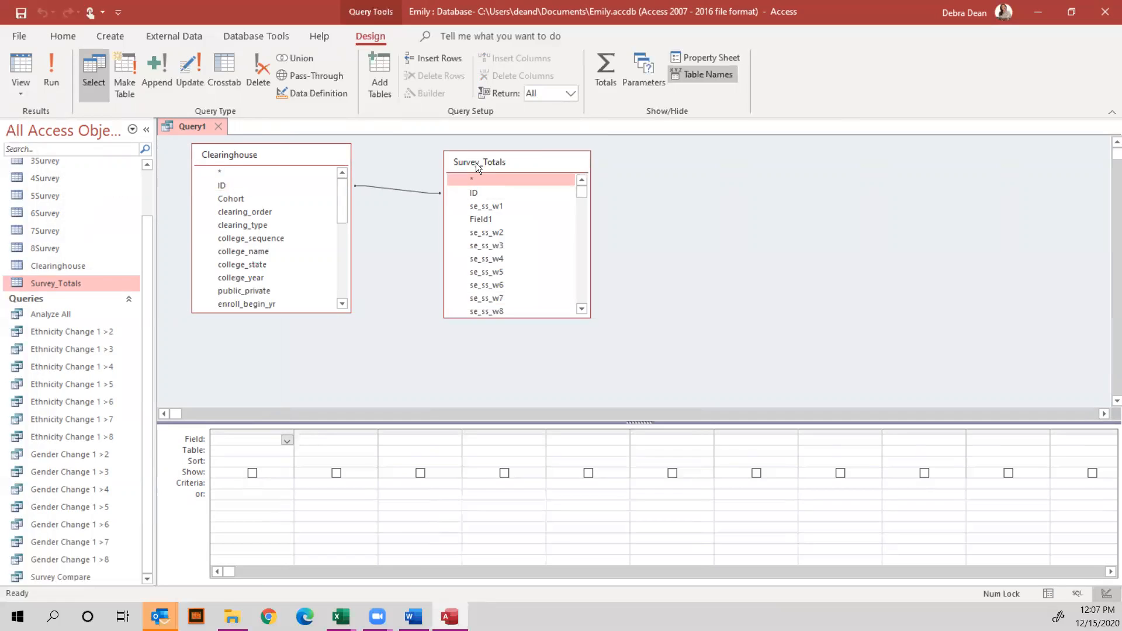
drag(475, 162, 430, 158)
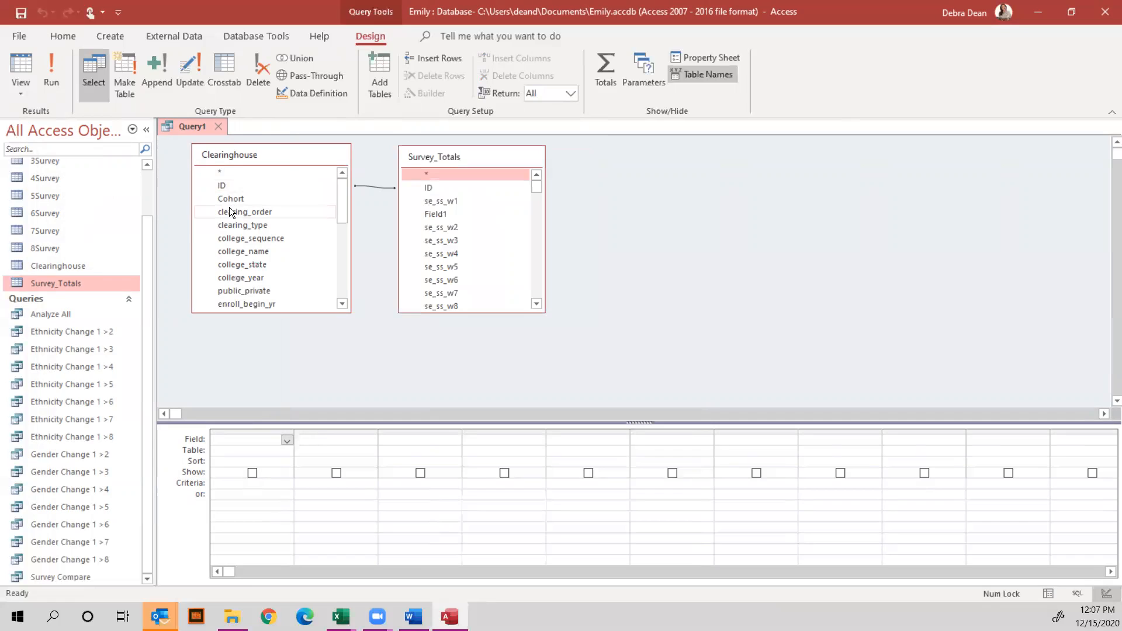
Add the ID and graduated fields from Clearinghouse to the query.
double_click(228, 185)
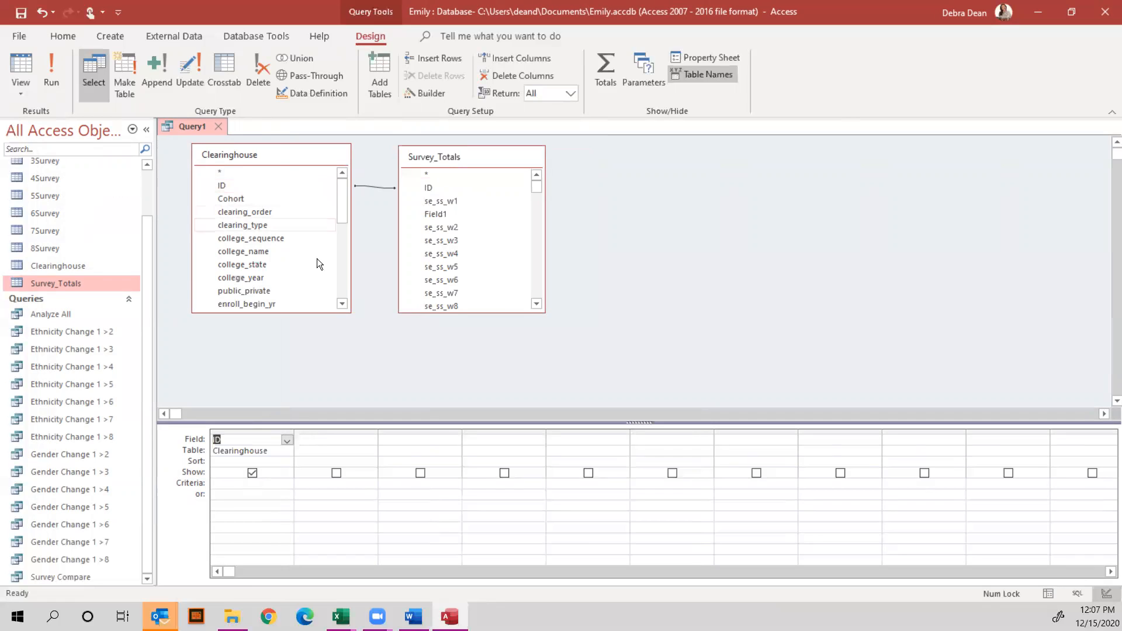
scroll(280, 281, down, 4)
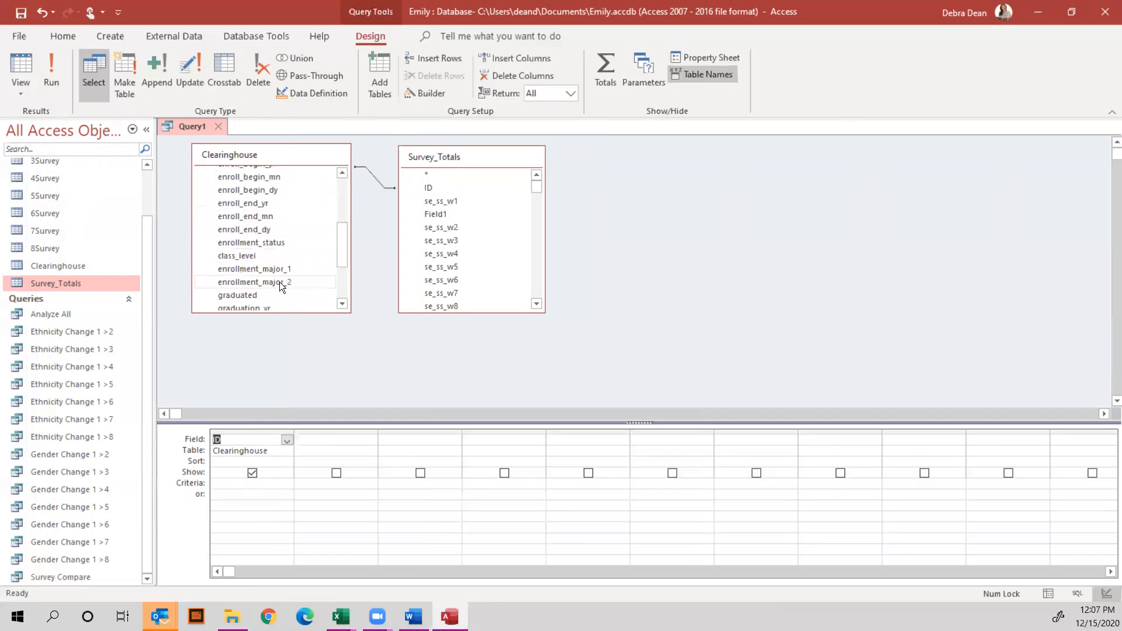
double_click(254, 295)
Enlarge the Survey_Totals field list and add its fields se_ss_w1 through se_ss_w8 to the query, leaving out Field1.
drag(456, 157, 446, 153)
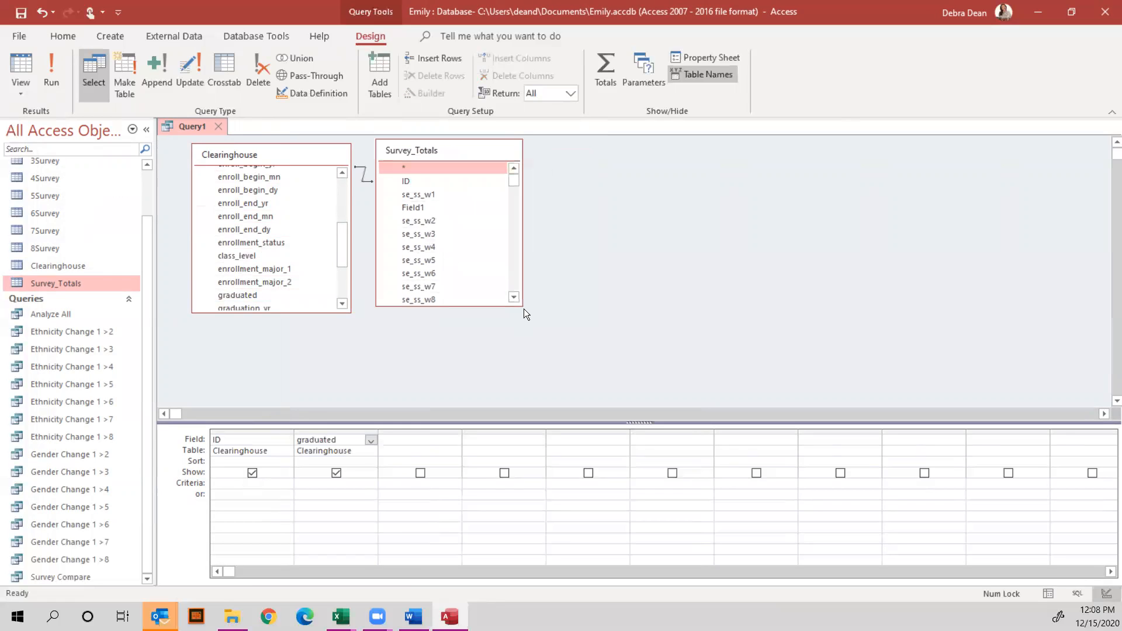
drag(755, 300, 815, 325)
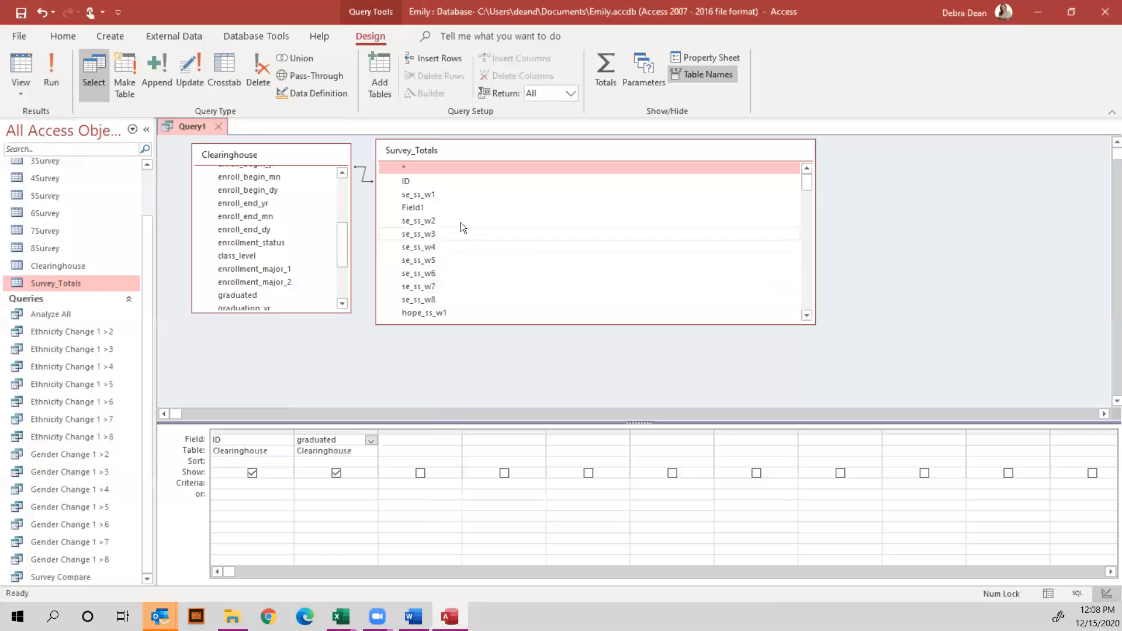
click(447, 195)
double_click(448, 195)
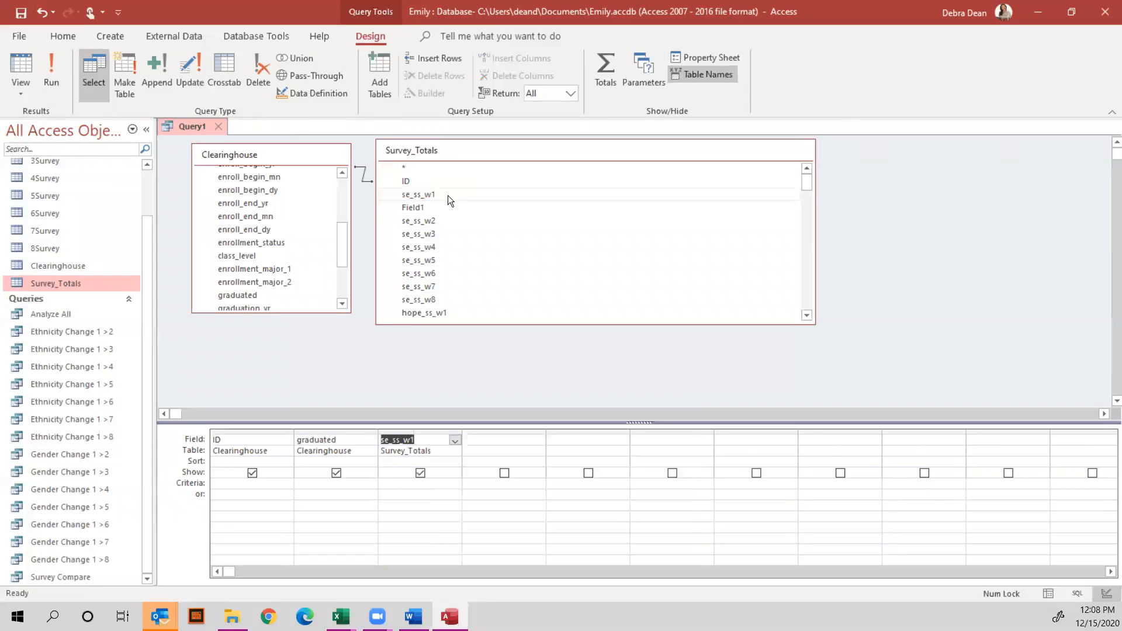
double_click(435, 220)
double_click(443, 234)
click(439, 247)
double_click(439, 246)
double_click(437, 261)
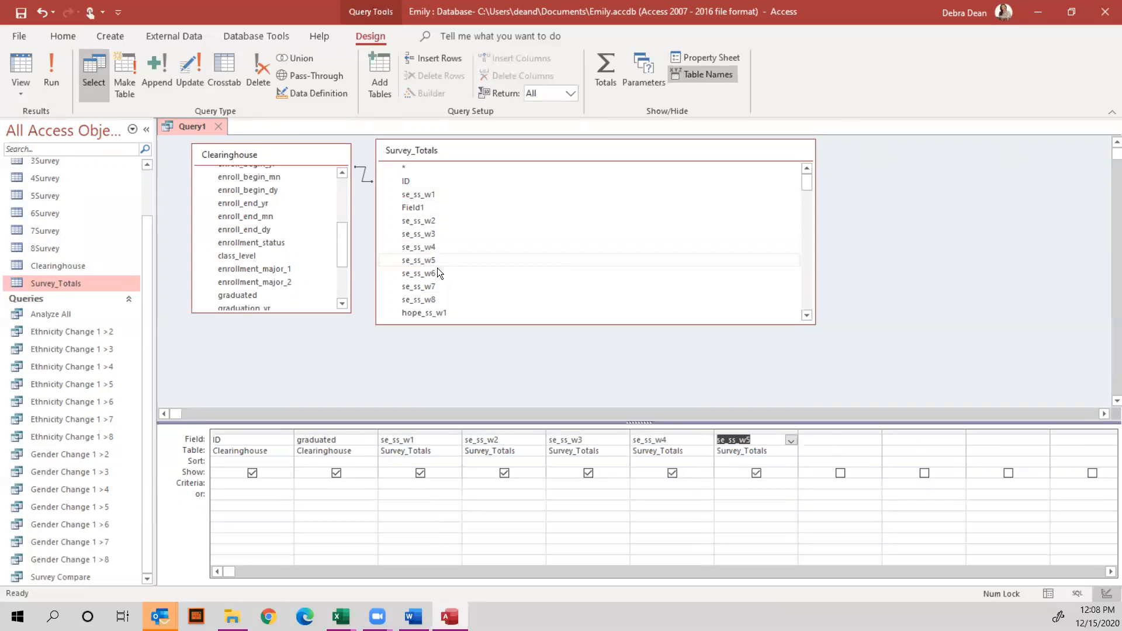
double_click(437, 272)
double_click(437, 287)
double_click(435, 298)
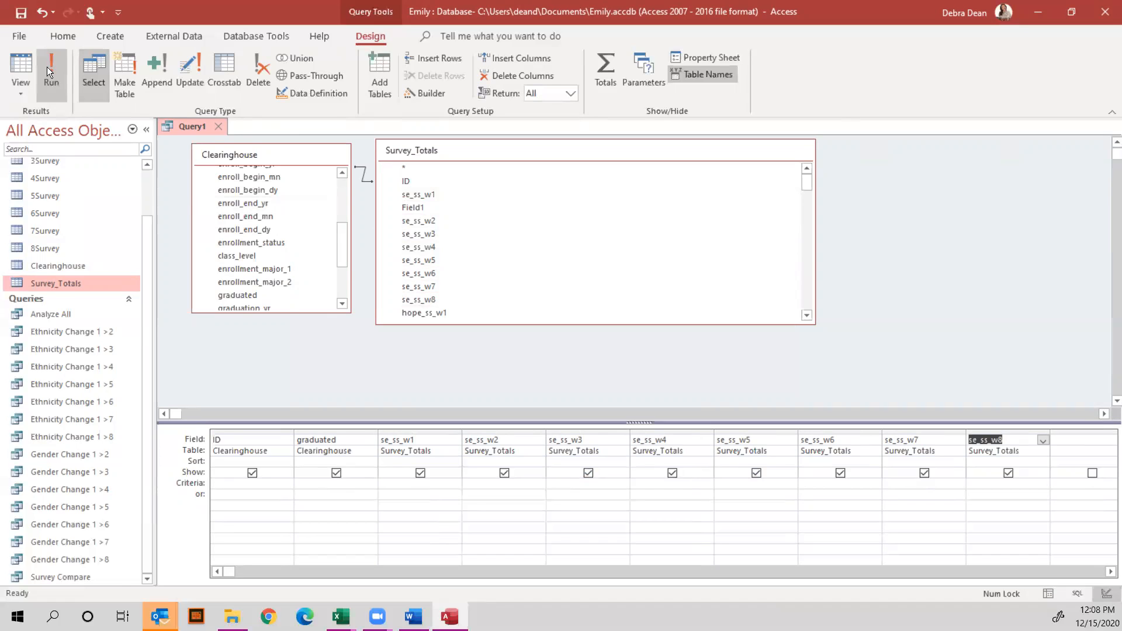
Turn on Totals so every column uses Group By, and run the query.
click(602, 60)
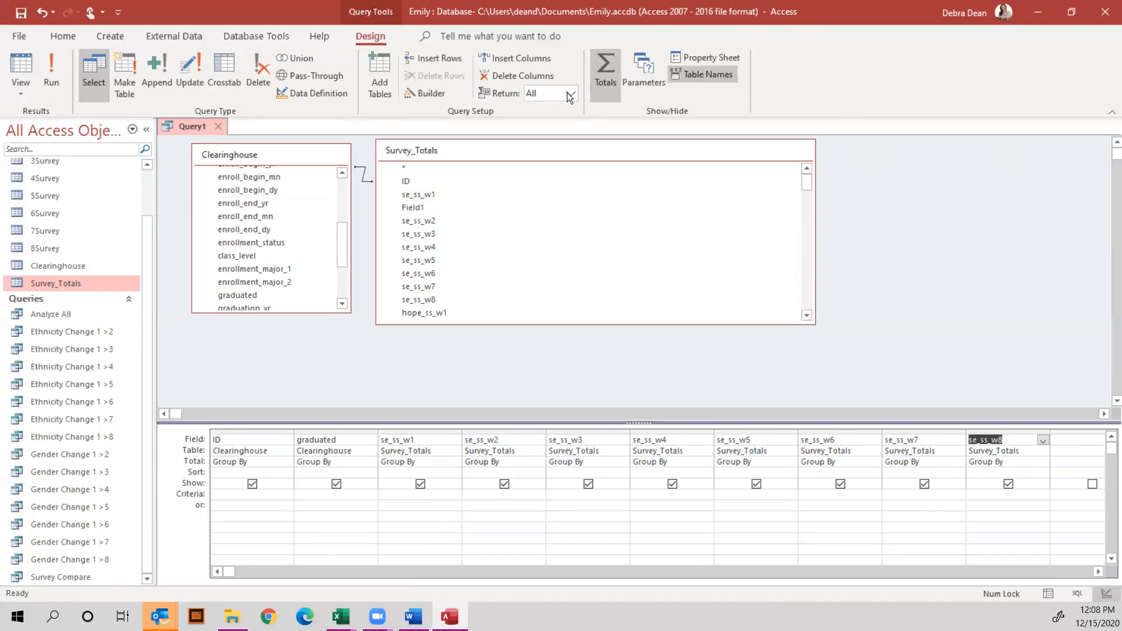
click(56, 74)
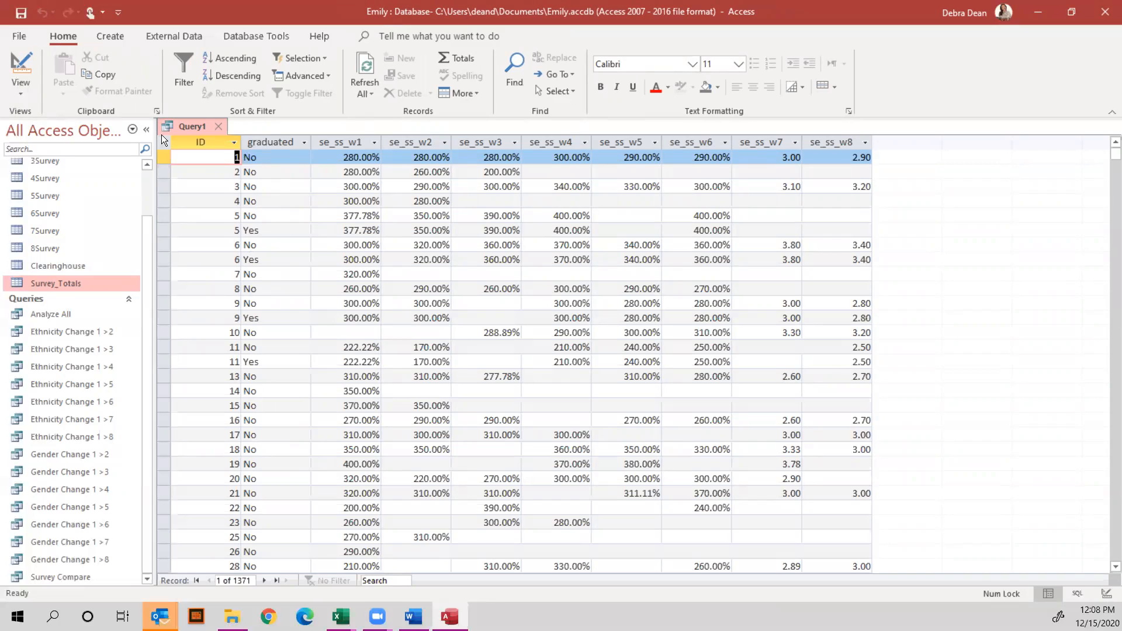
In Design View, set the graduated criterion to Yes, run the query and look through the resulting records.
right_click(192, 125)
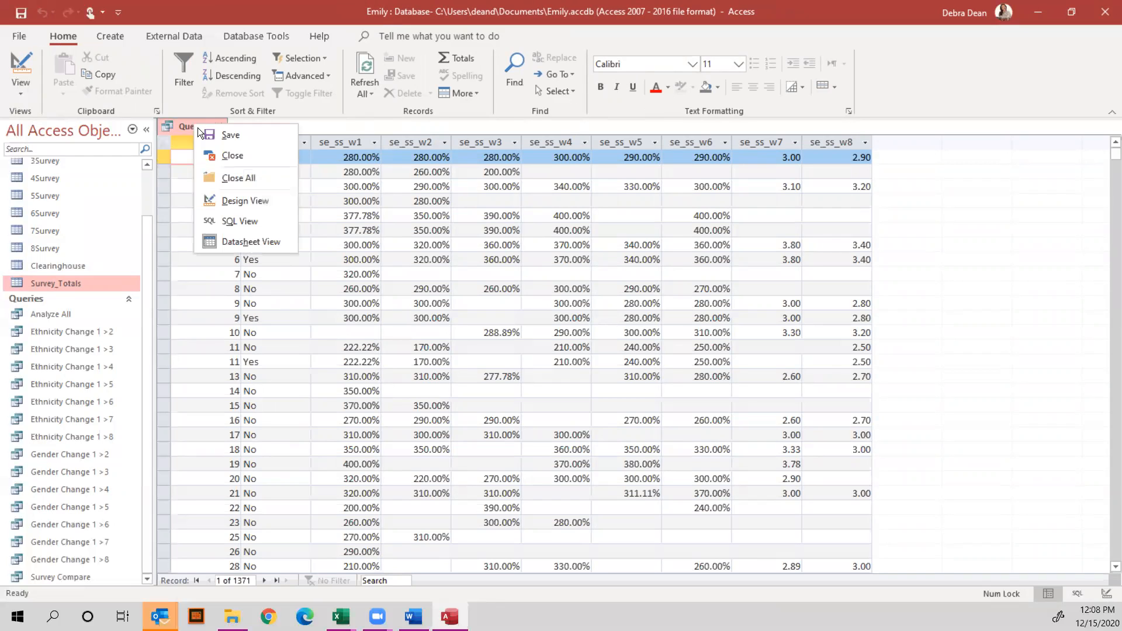
click(239, 200)
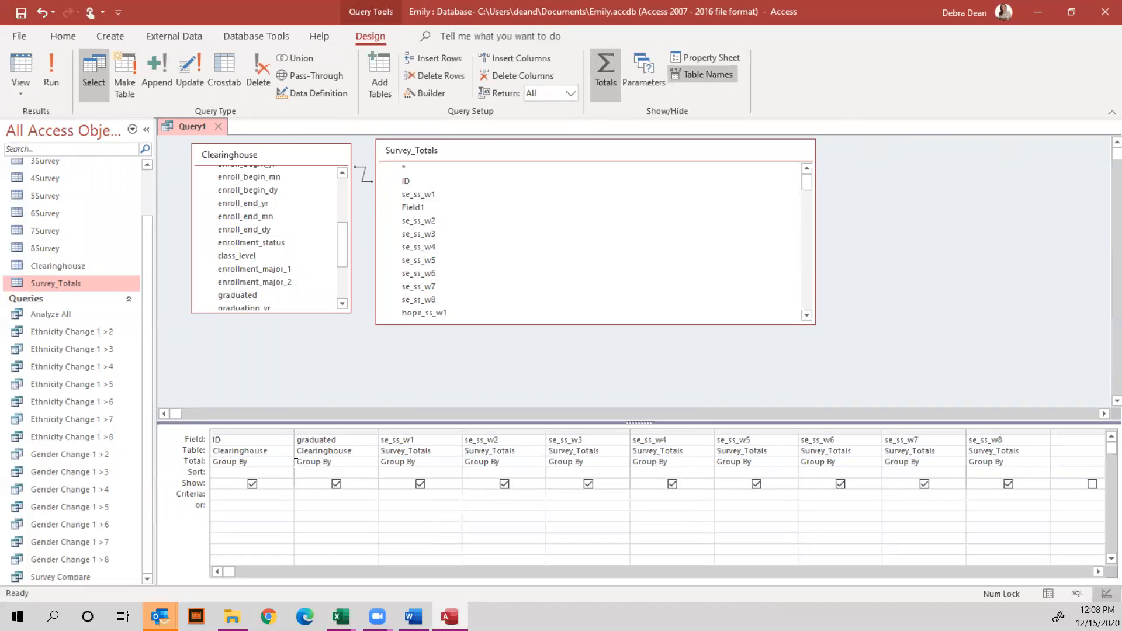
text(Yes)
click(64, 79)
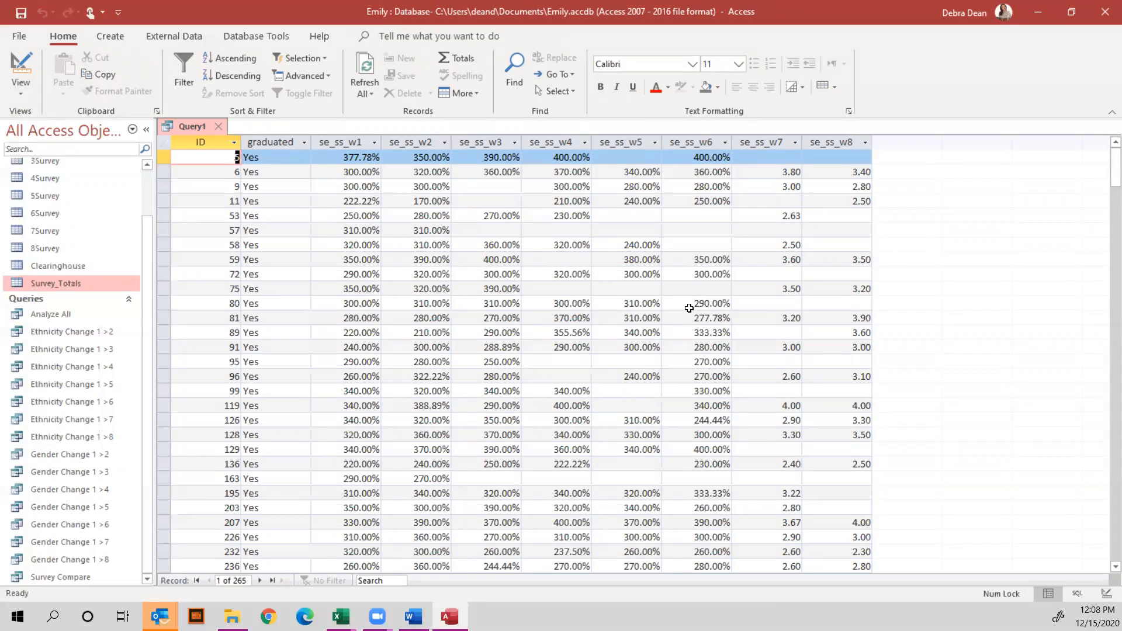
scroll(610, 326, down, 15)
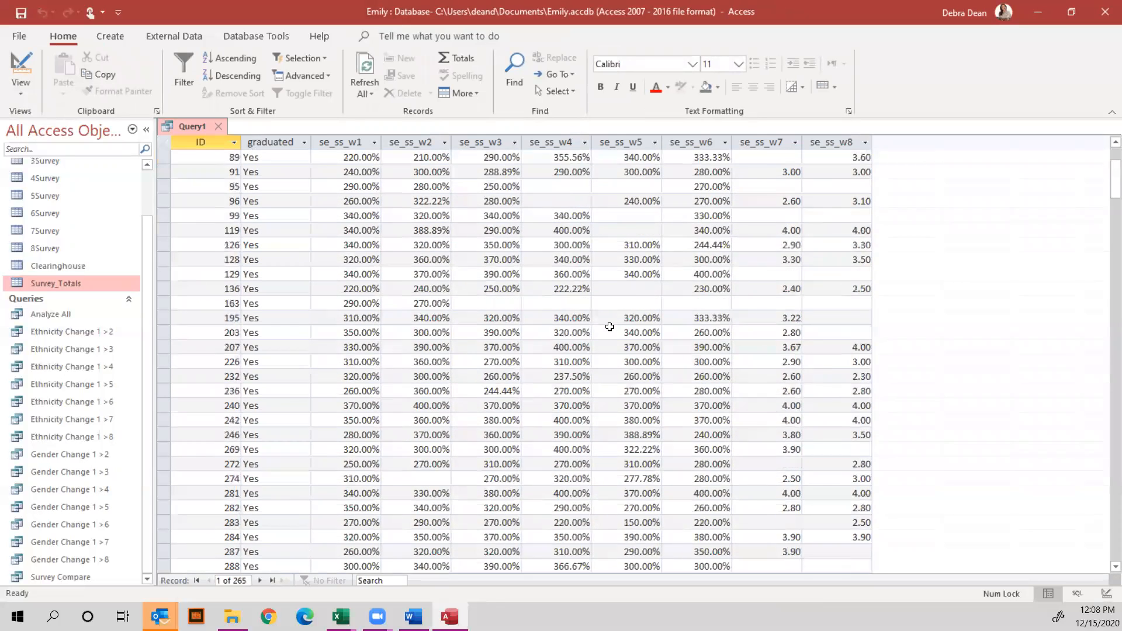
scroll(610, 327, down, 15)
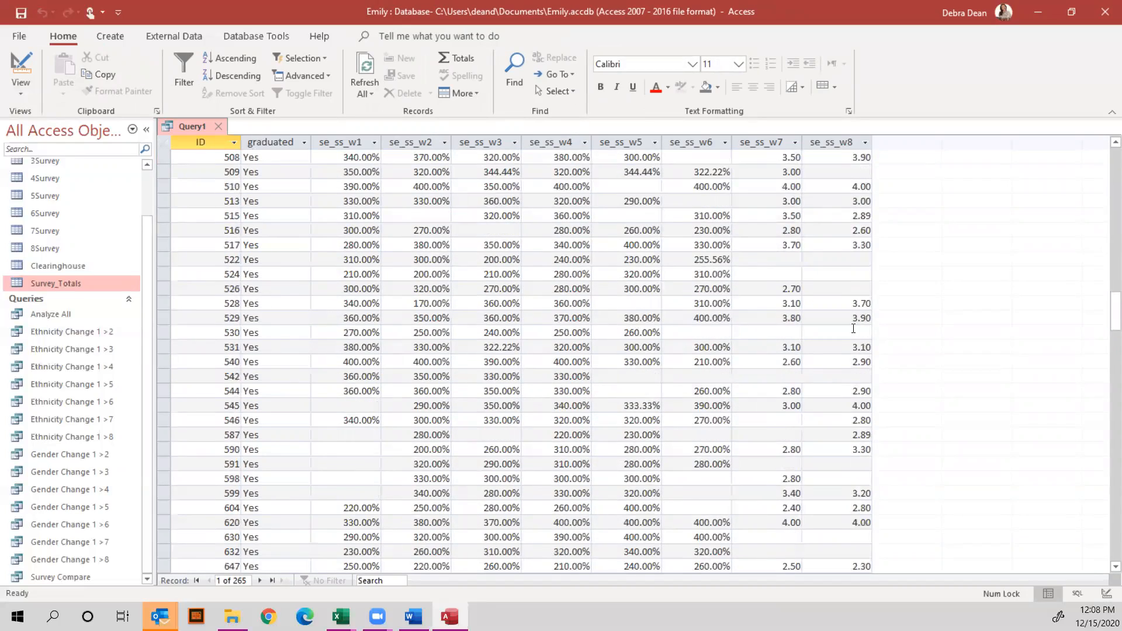
Back in Design View, set the se_ss_w1 criterion to >2 and run the query.
scroll(847, 325, up, 12)
scroll(737, 295, up, 15)
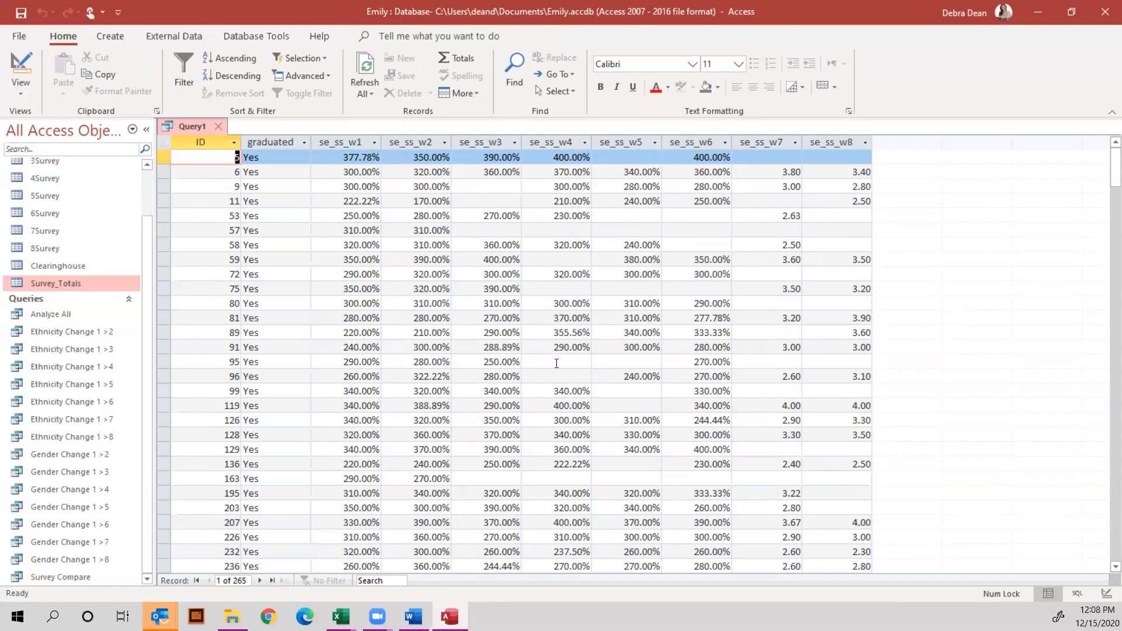
scroll(561, 362, down, 9)
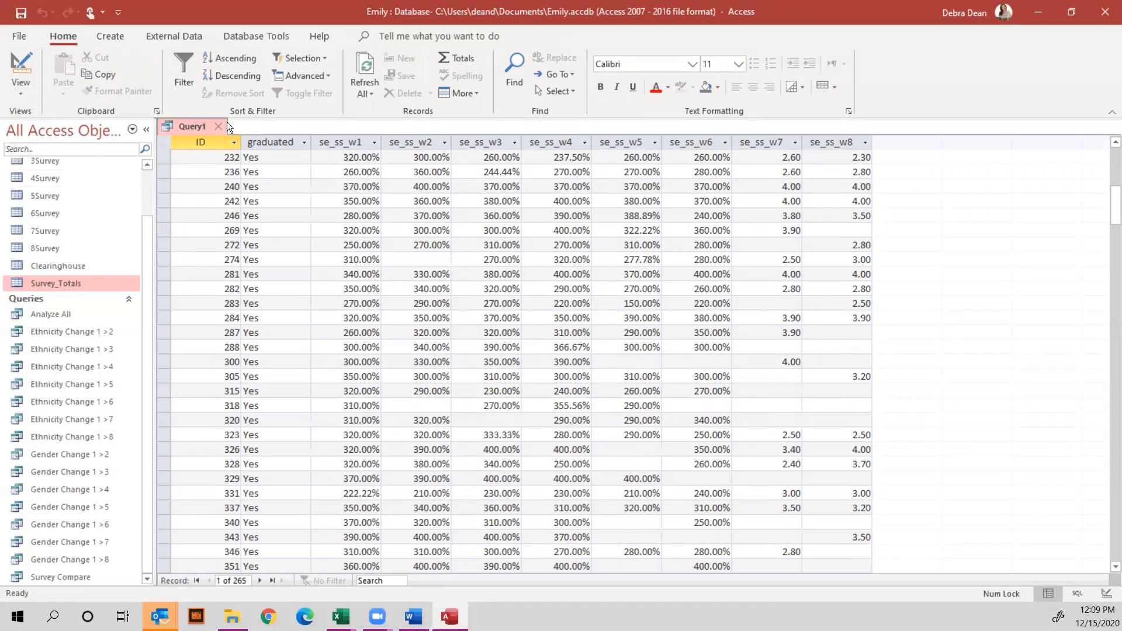
right_click(194, 126)
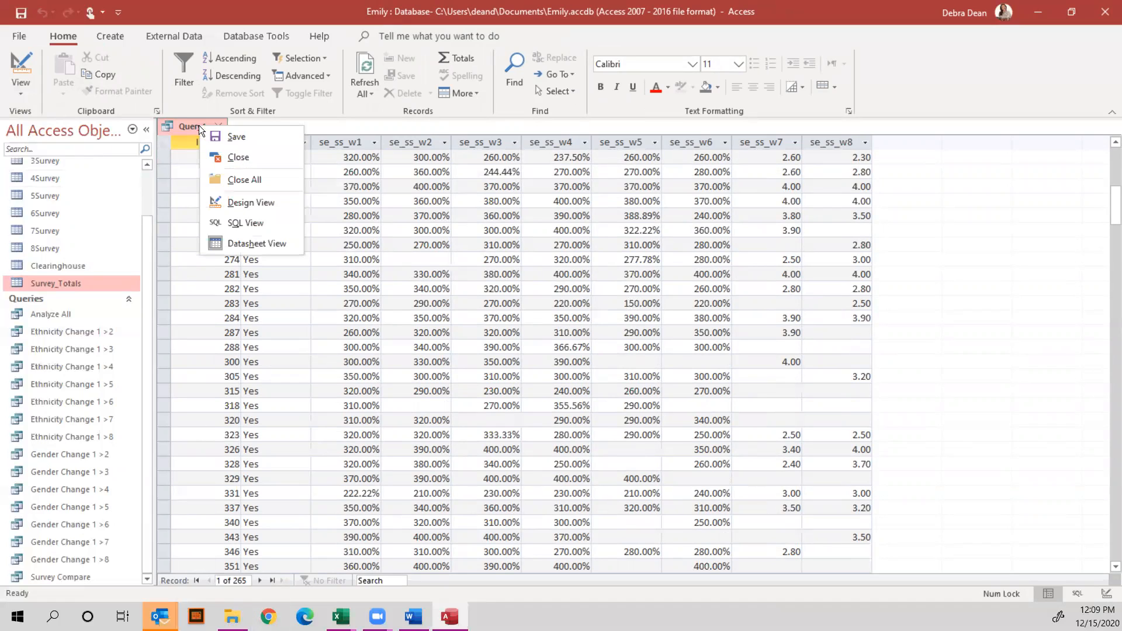
click(242, 203)
key(Up)
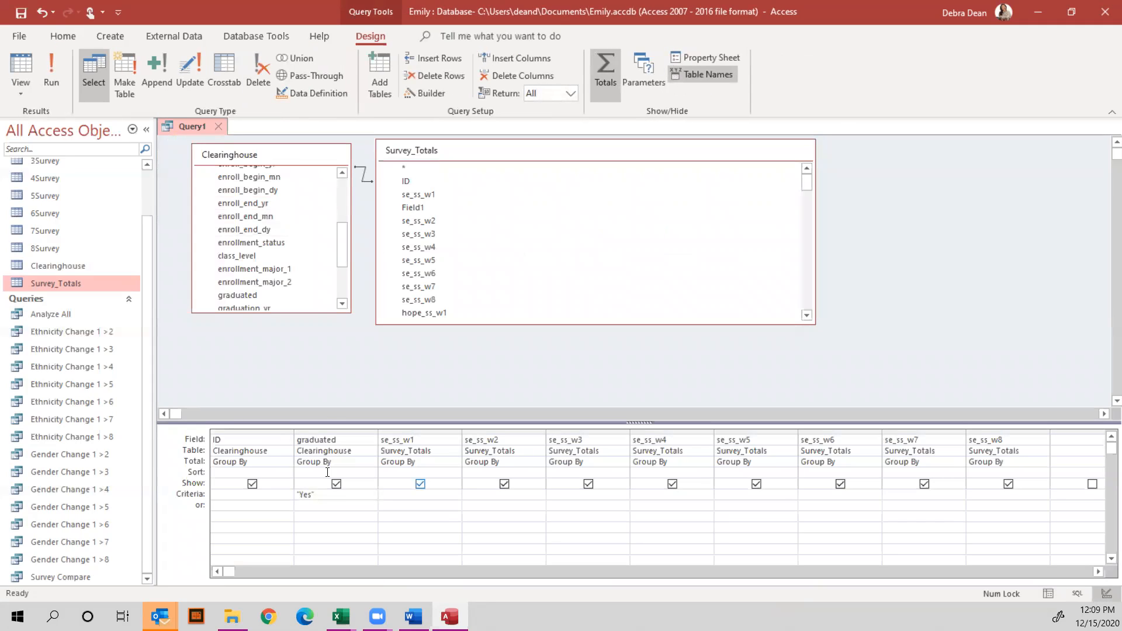
text(>2)
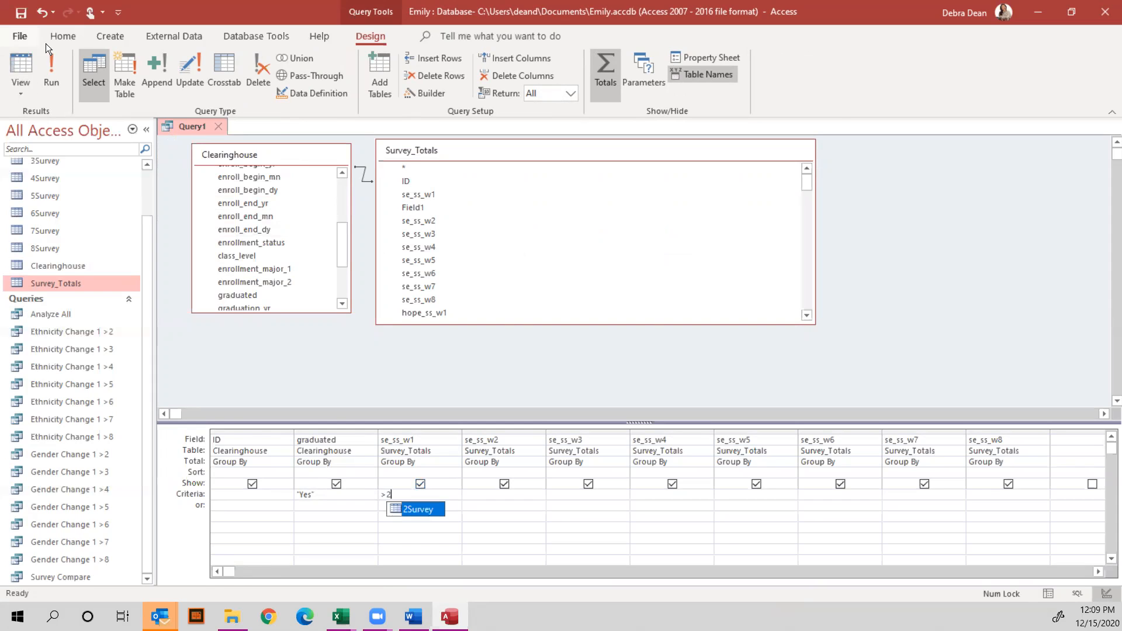
click(55, 61)
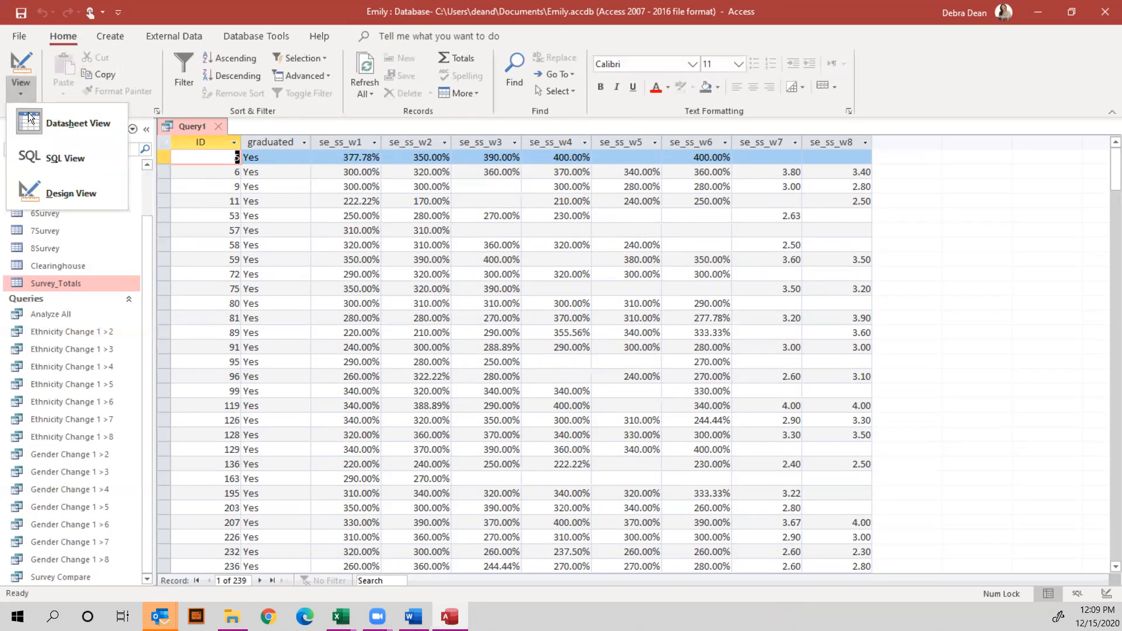
Change the se_ss_w1 criterion to >200 in Design View and run the query.
click(58, 191)
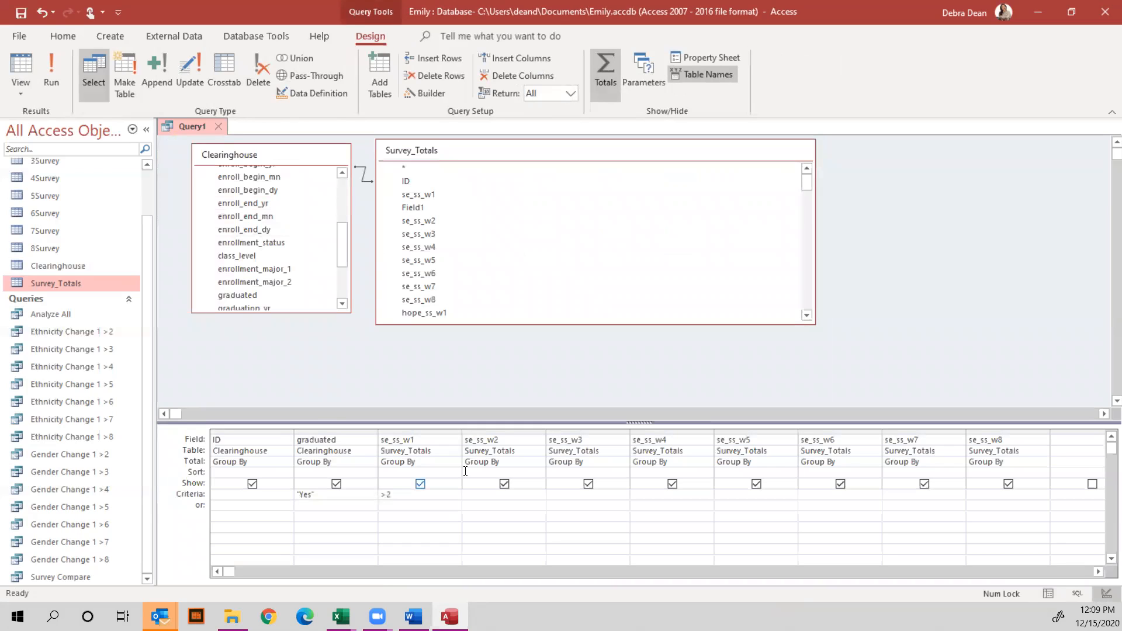
text(00)
click(52, 67)
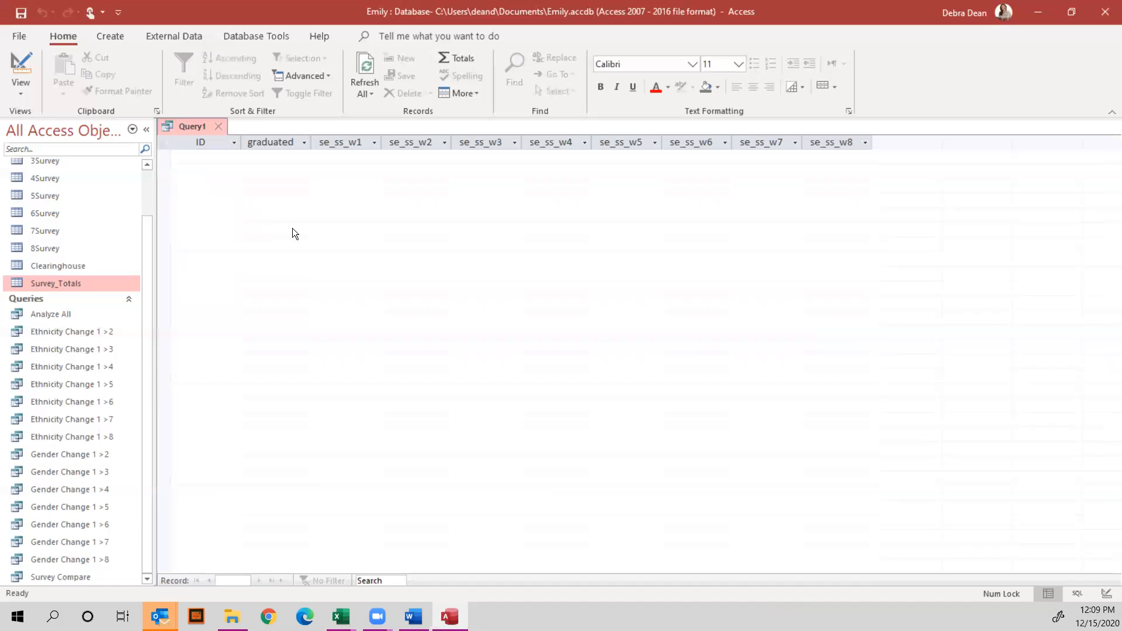
Move the >200 criterion from se_ss_w1 to se_ss_w2 in Design View and run the query.
click(27, 93)
click(64, 192)
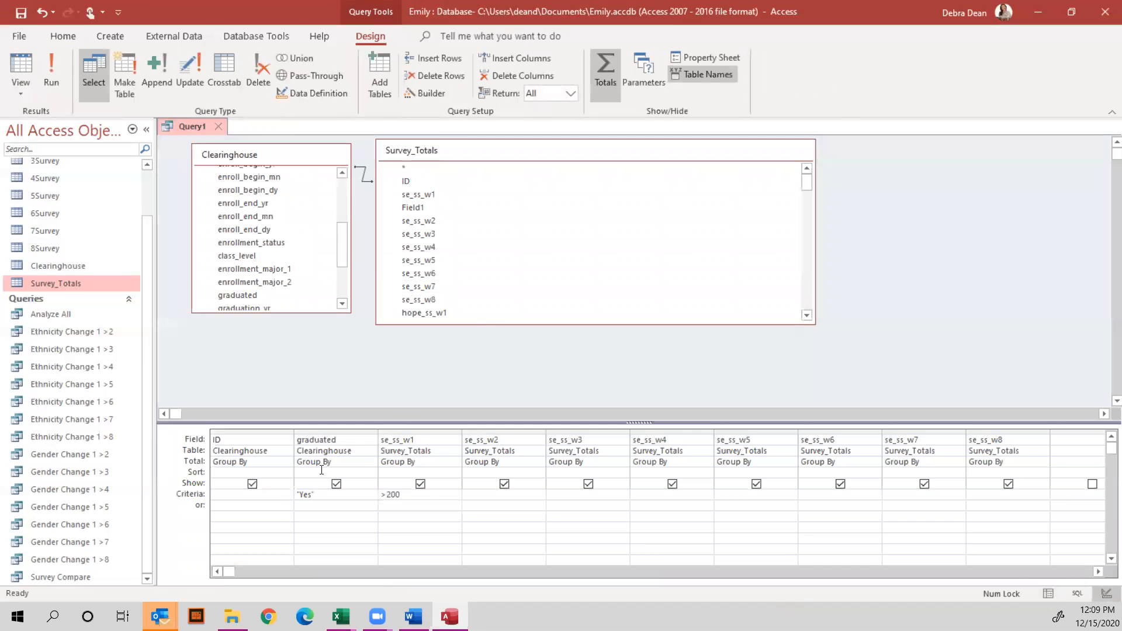
key(Tab)
right_click(390, 495)
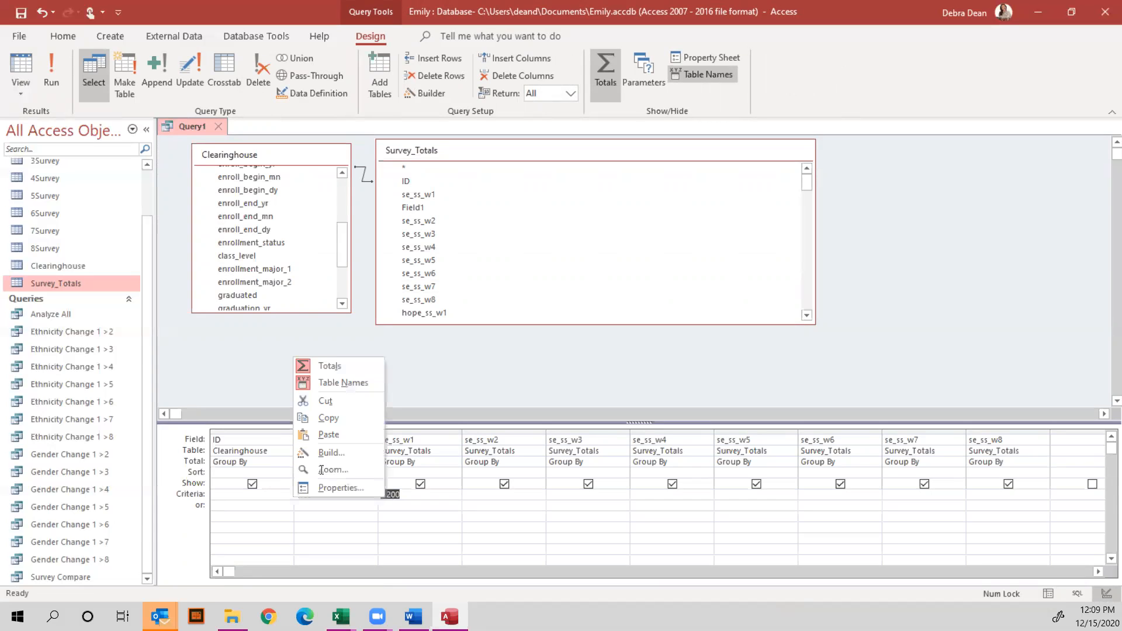
click(359, 413)
key(Tab)
key(ctrl+v)
key(shift+Tab)
key(Delete)
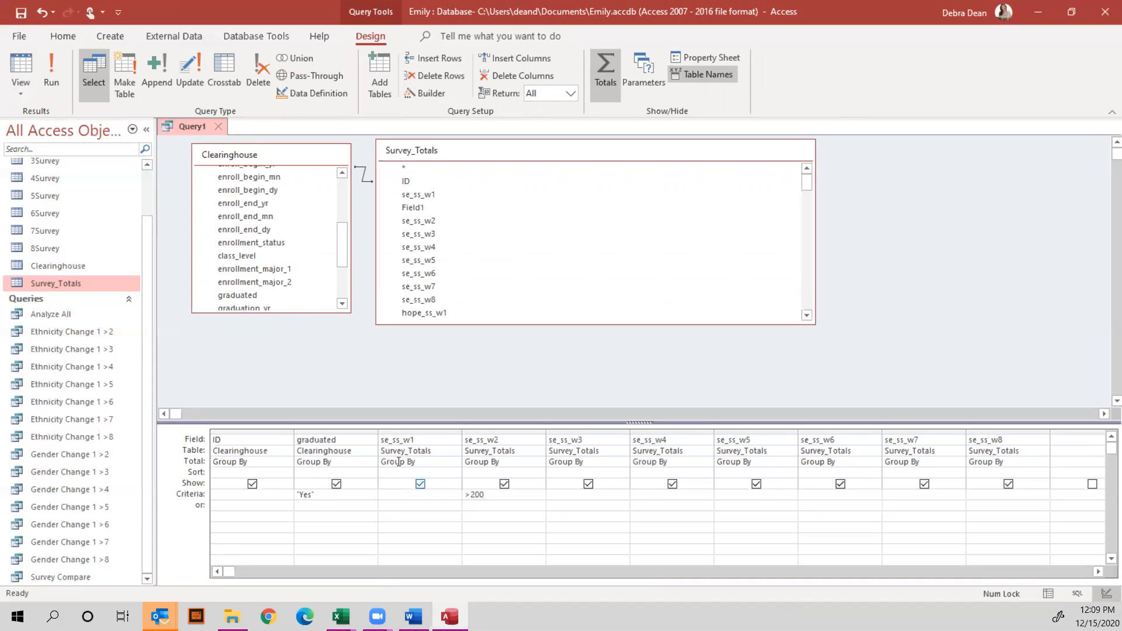
click(52, 82)
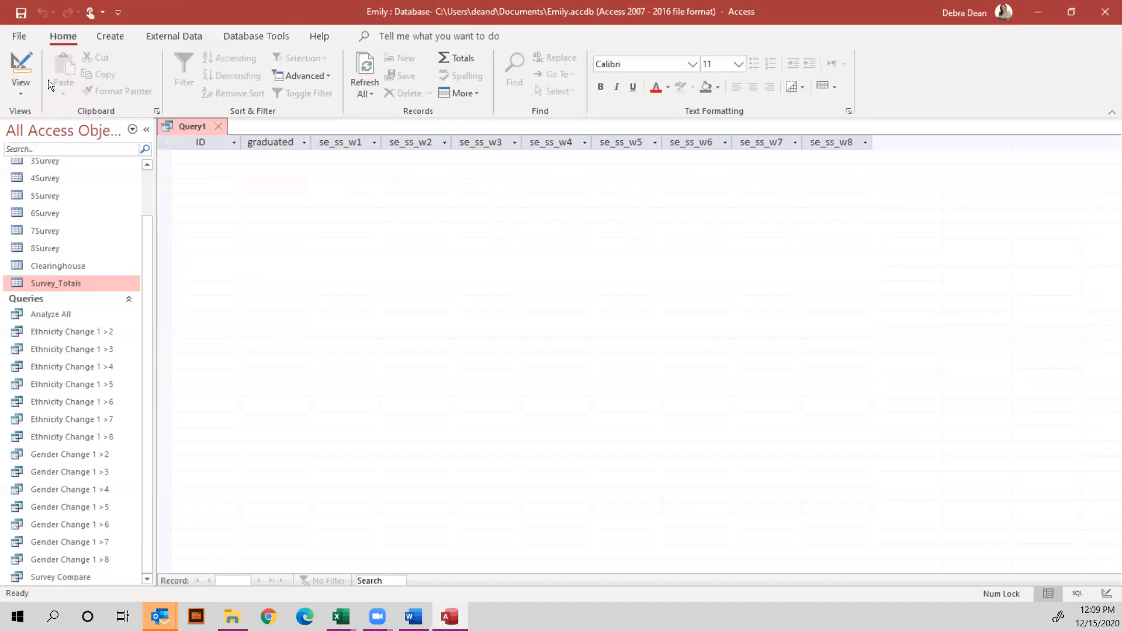
Move the >200 criterion from se_ss_w2 to se_ss_w3 in Design View and run the query.
click(20, 94)
click(60, 186)
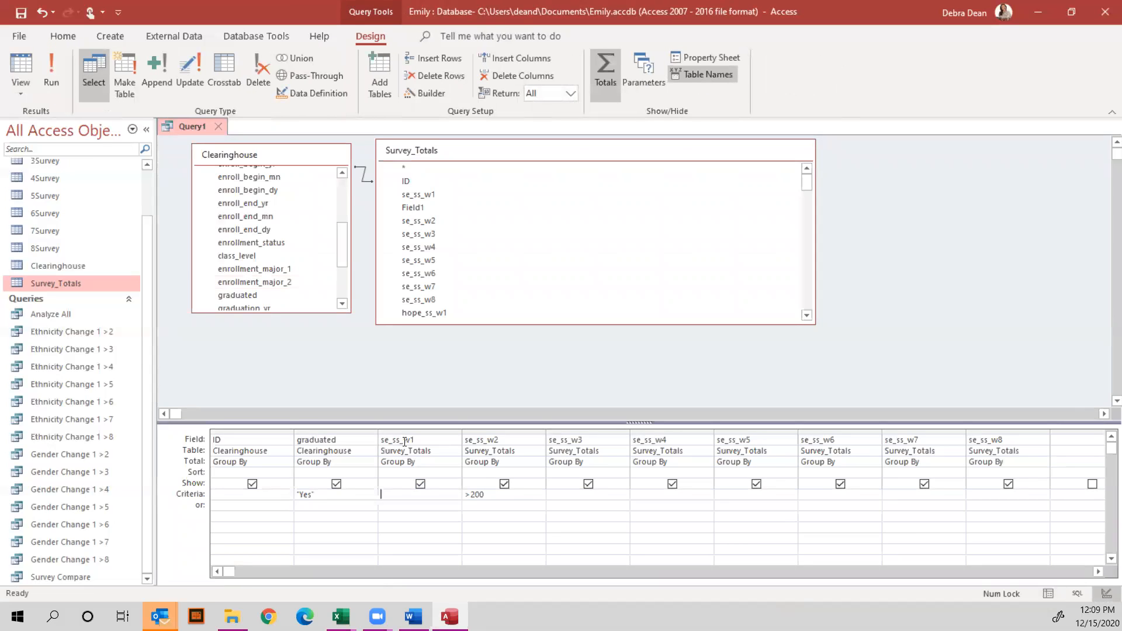
key(ctrl+a)
key(Delete)
key(ctrl+v)
click(50, 76)
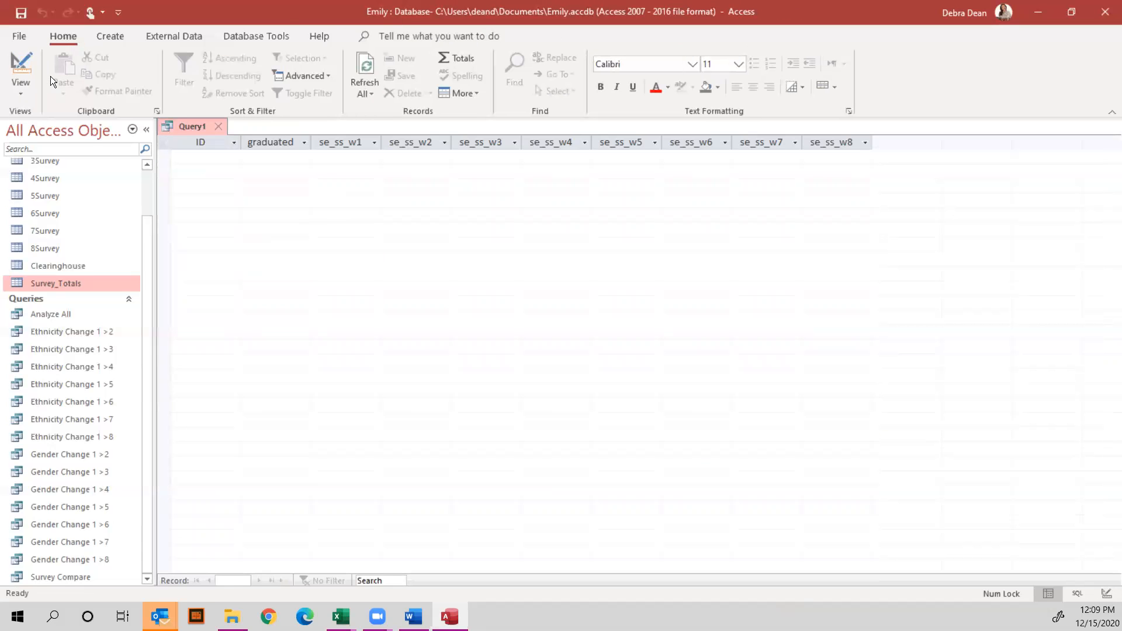
Move the >200 criterion from se_ss_w3 to se_ss_w4 in Design View and run the query.
click(19, 91)
click(89, 198)
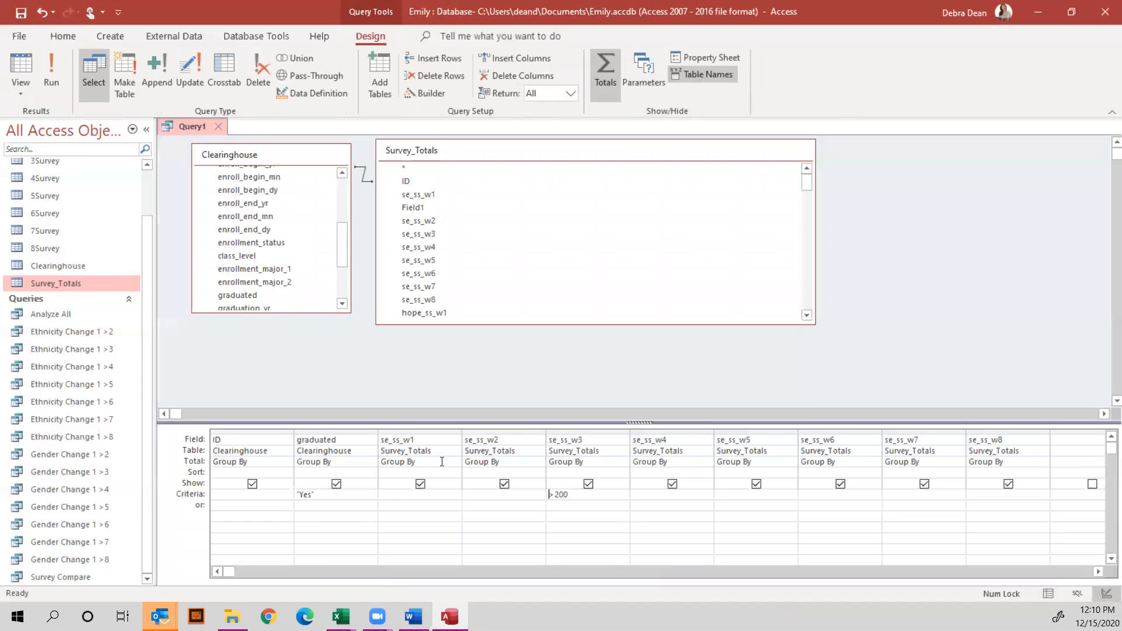
drag(586, 495, 518, 497)
key(Delete)
click(45, 65)
Move the >200 criterion from se_ss_w4 to se_ss_w5 in Design View and run the query.
click(19, 93)
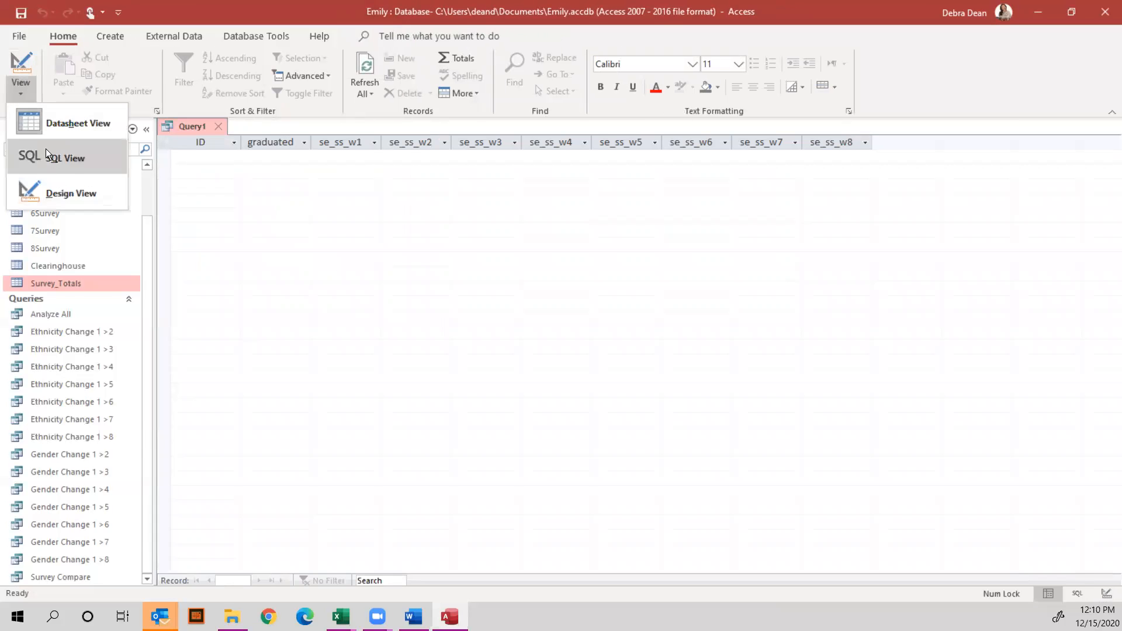
click(46, 193)
drag(660, 494, 608, 495)
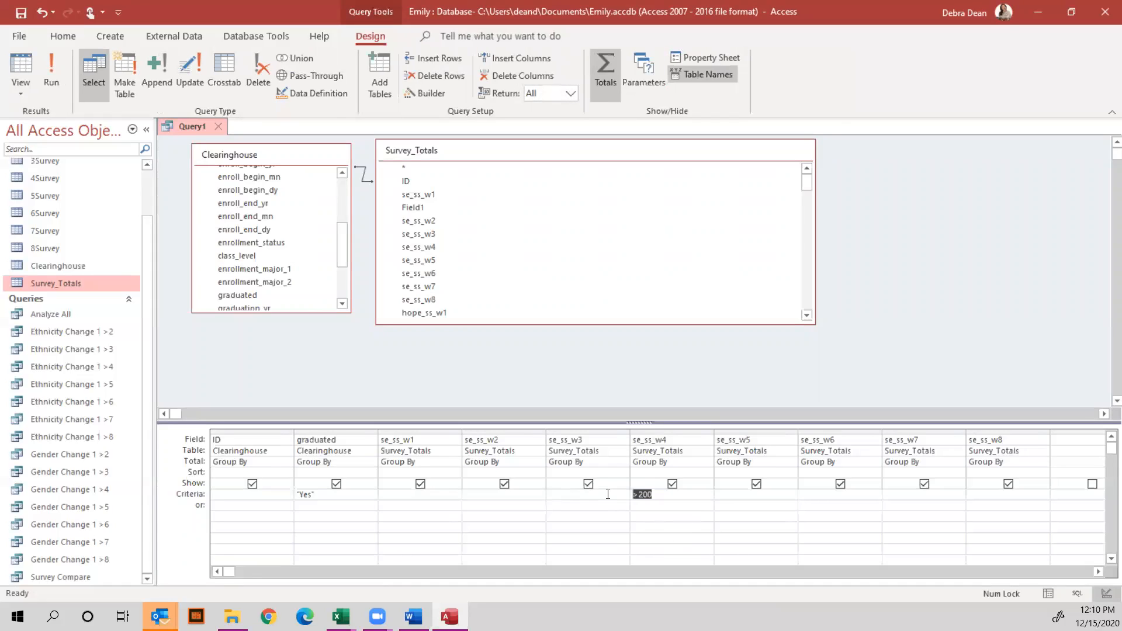
key(Delete)
click(732, 494)
key(ctrl+v)
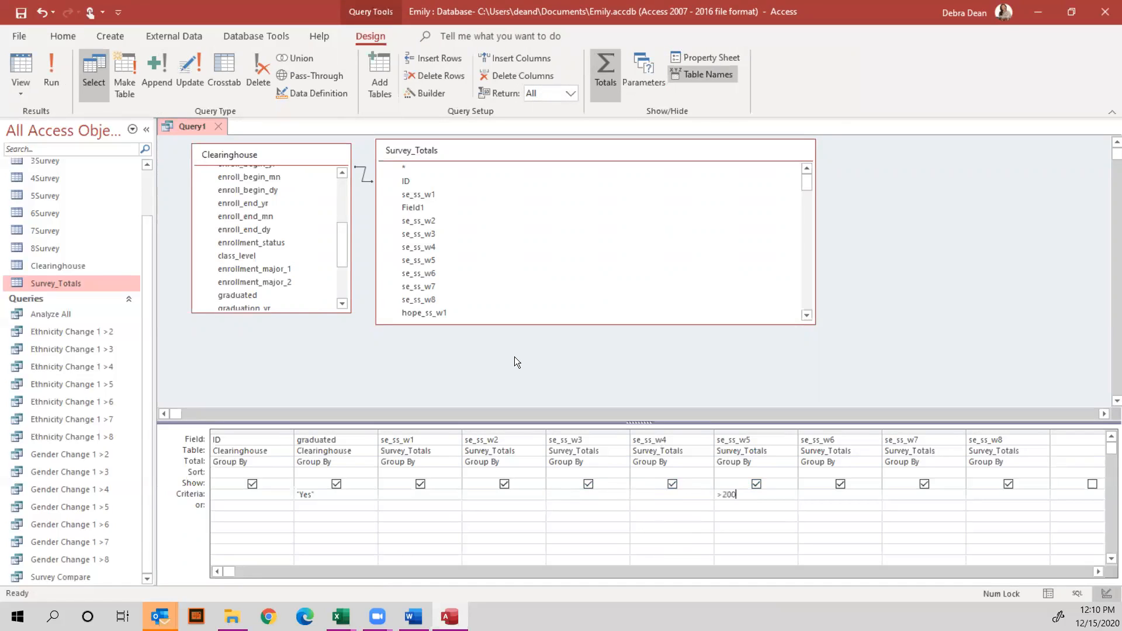
click(48, 68)
Move the >200 criterion from se_ss_w5 to se_ss_w6 in Design View and run the query.
click(22, 88)
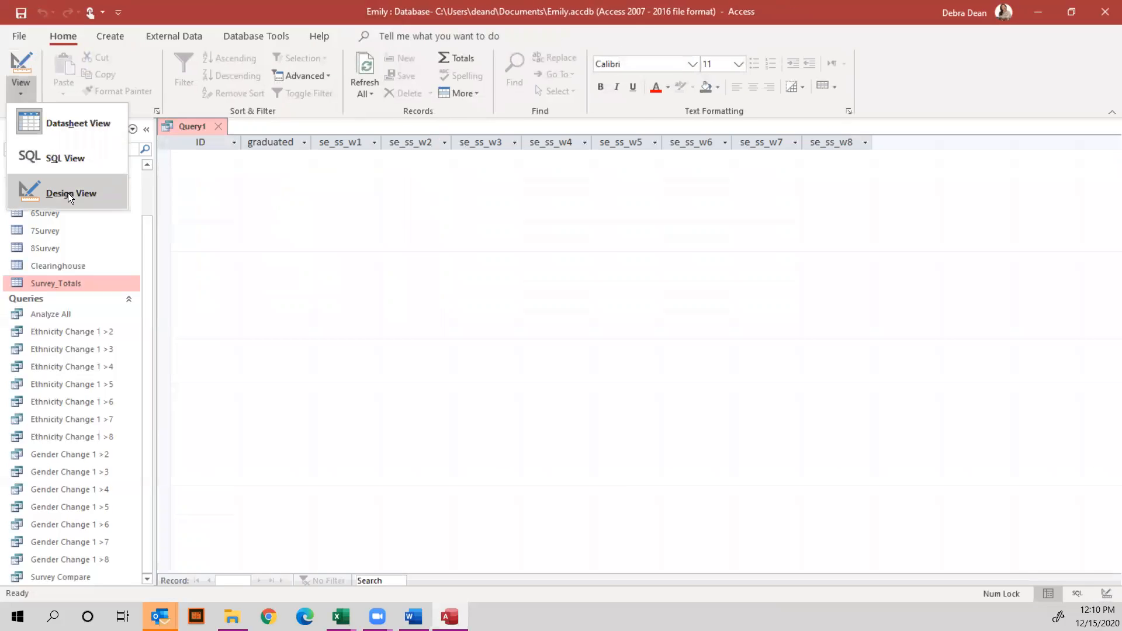
click(68, 193)
drag(738, 495, 713, 491)
key(ctrl+x)
click(819, 495)
key(ctrl+v)
click(51, 57)
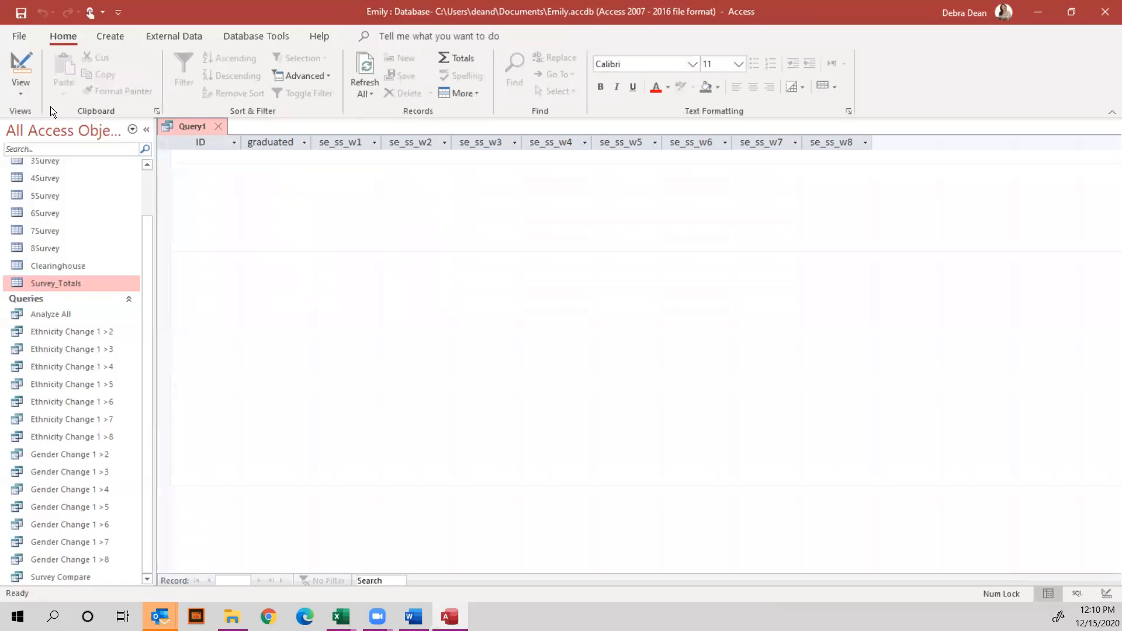
Move the >200 criterion from se_ss_w6 to se_ss_w7 in Design View and run the query.
click(16, 97)
click(65, 190)
drag(832, 500, 765, 501)
click(852, 498)
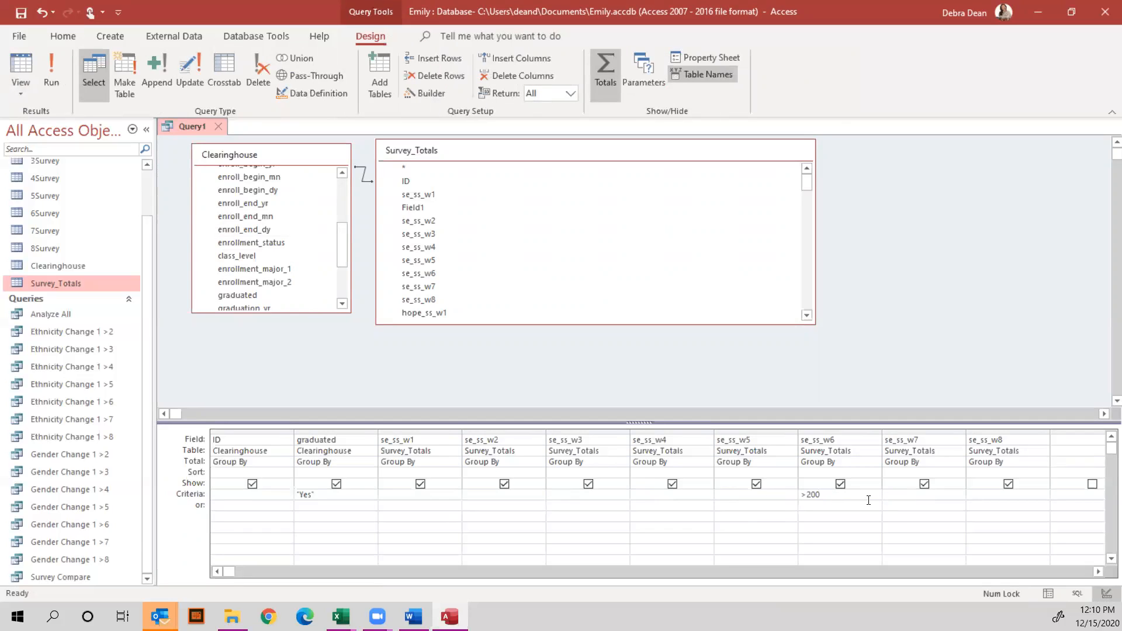
key(shift+Home)
key(BackSpace)
text(>200)
click(54, 59)
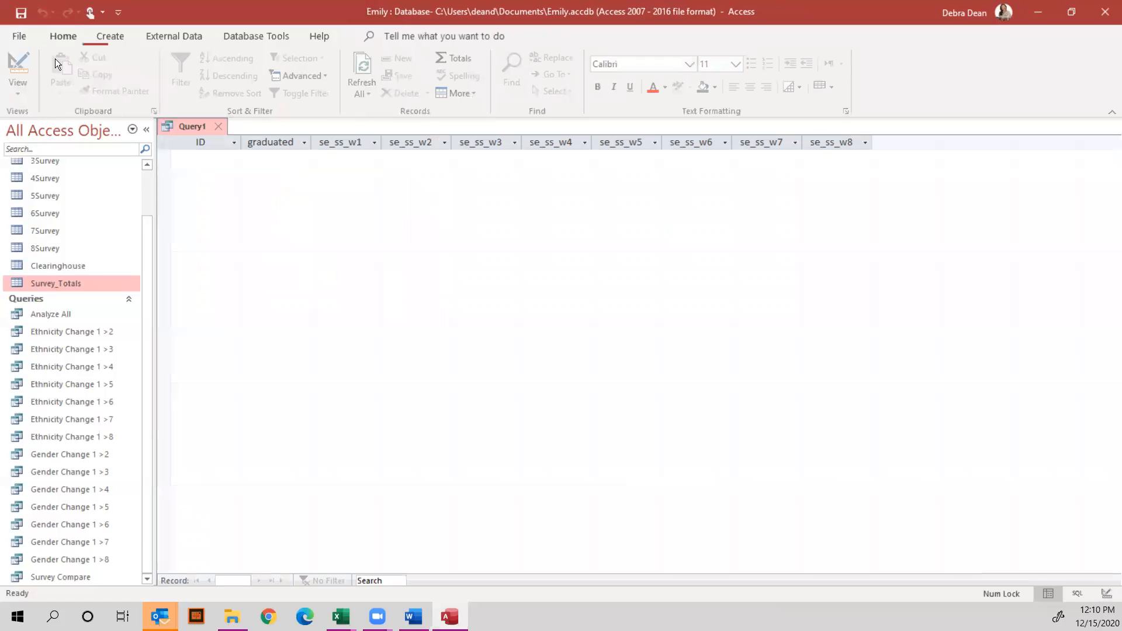
Move the >200 criterion from se_ss_w7 to se_ss_w8 in Design View and run the query.
click(25, 94)
click(58, 199)
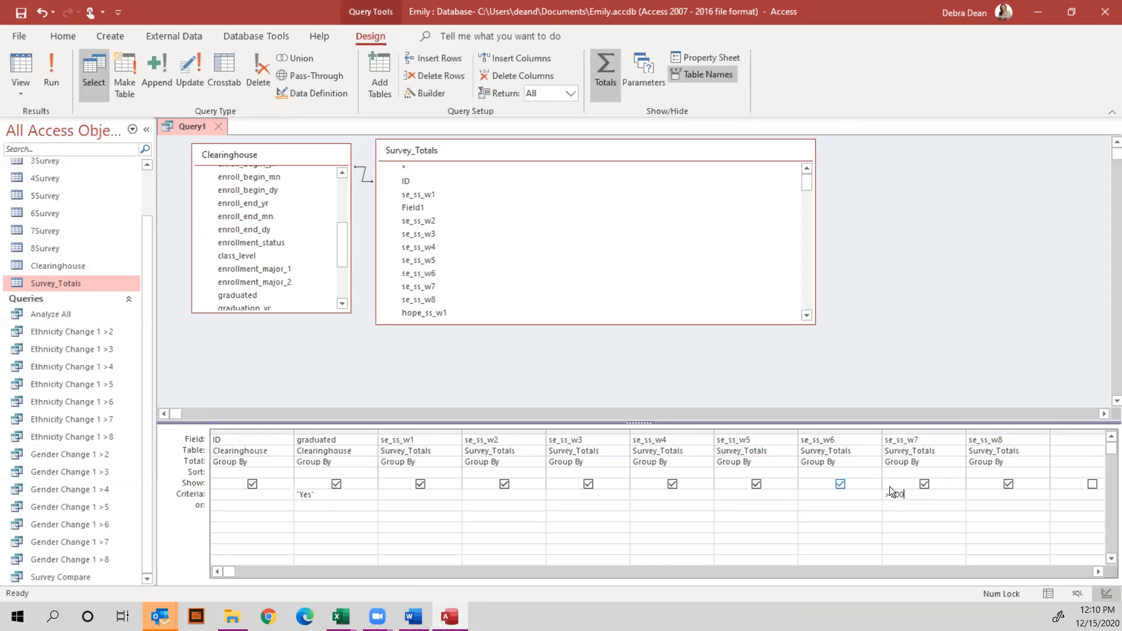
drag(885, 495, 906, 494)
key(BackSpace)
text(>200)
click(31, 68)
Clear the se_ss_w8 criterion in Design View and make the Clearinghouse and Survey_Totals field lists taller.
click(22, 90)
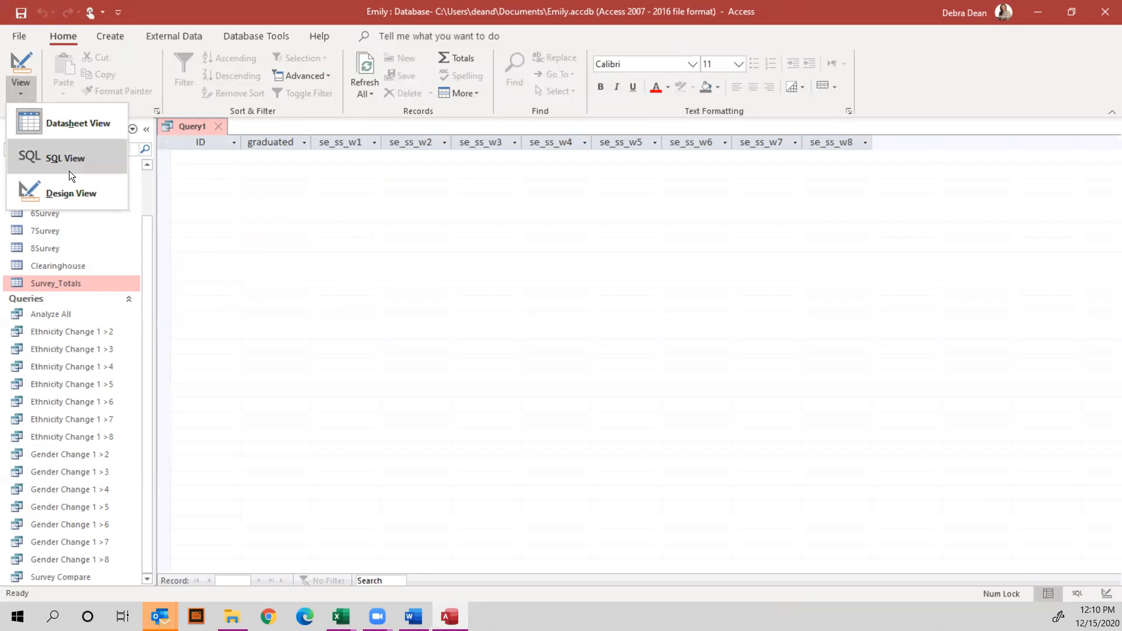
click(66, 188)
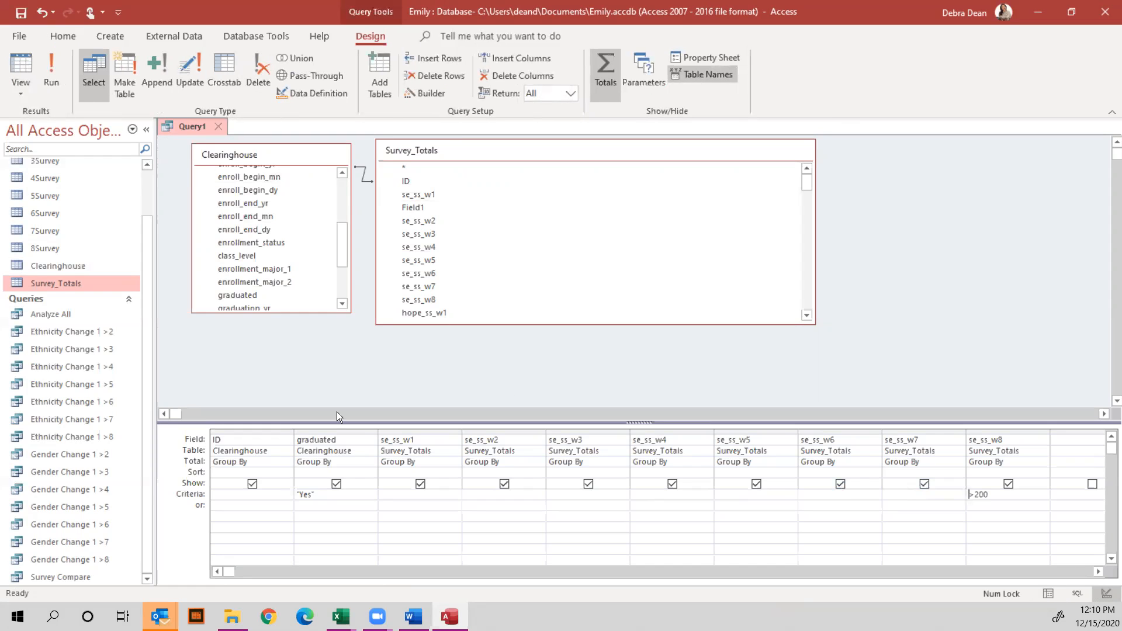
click(968, 494)
drag(299, 311, 299, 345)
click(436, 322)
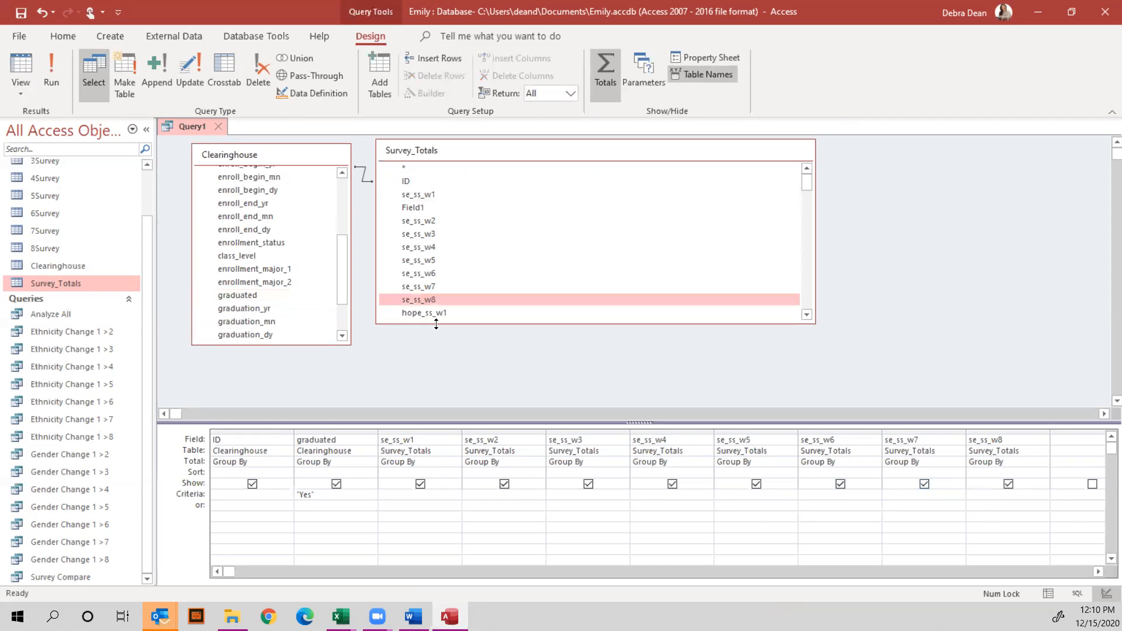
drag(436, 323, 444, 345)
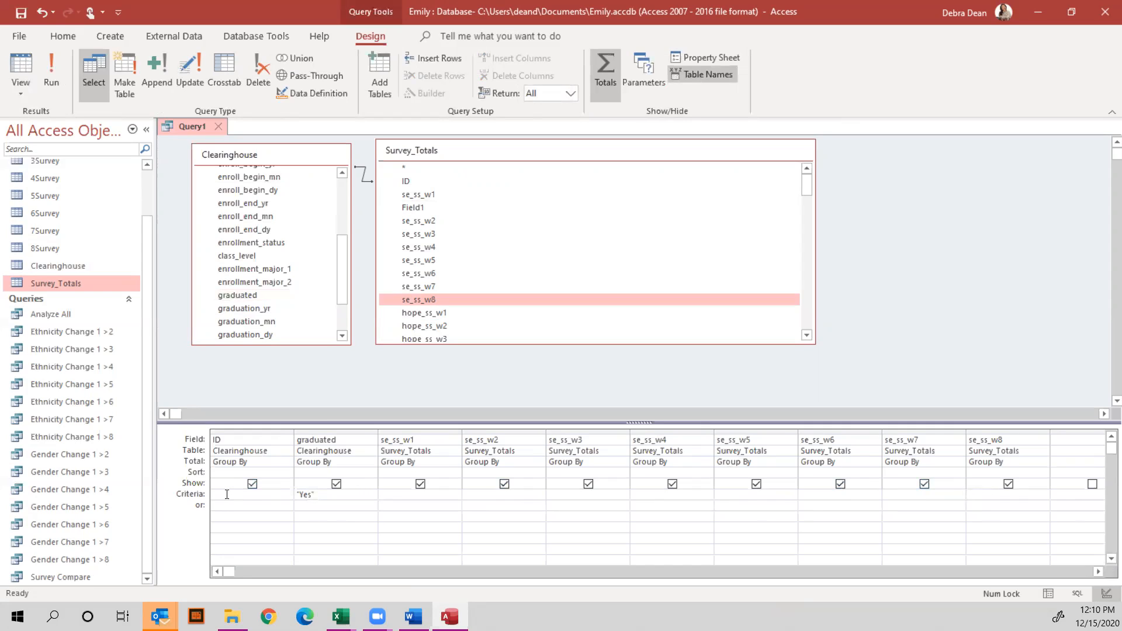
Open the Expression Builder for the se_ss_w1 criterion, look over its elements and close it without entering an expression.
click(408, 497)
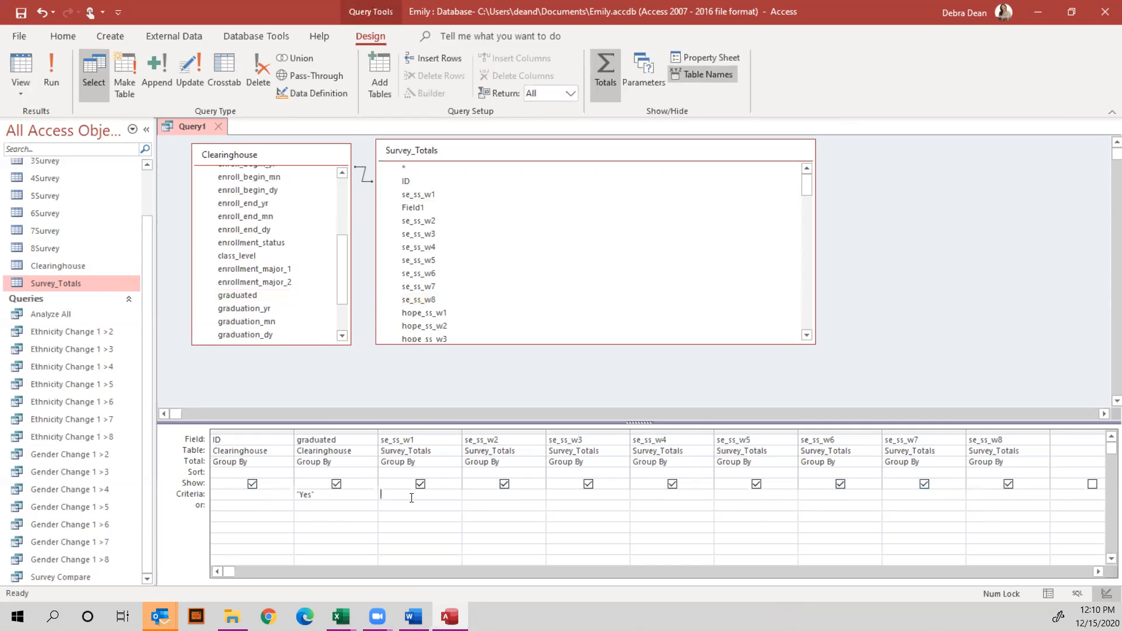
right_click(391, 495)
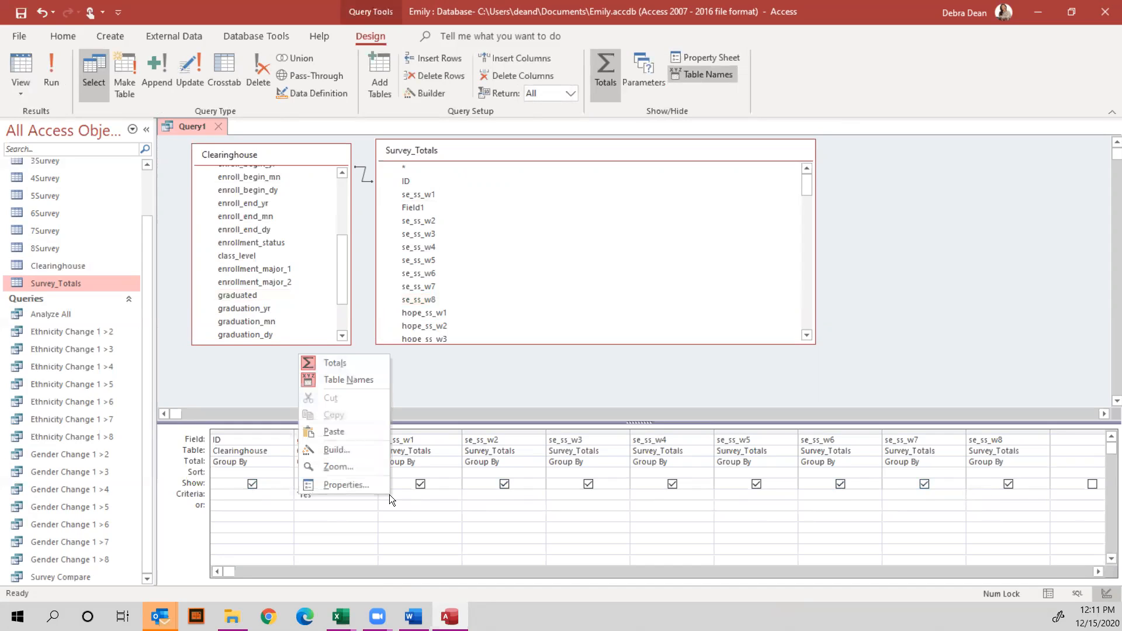
click(340, 447)
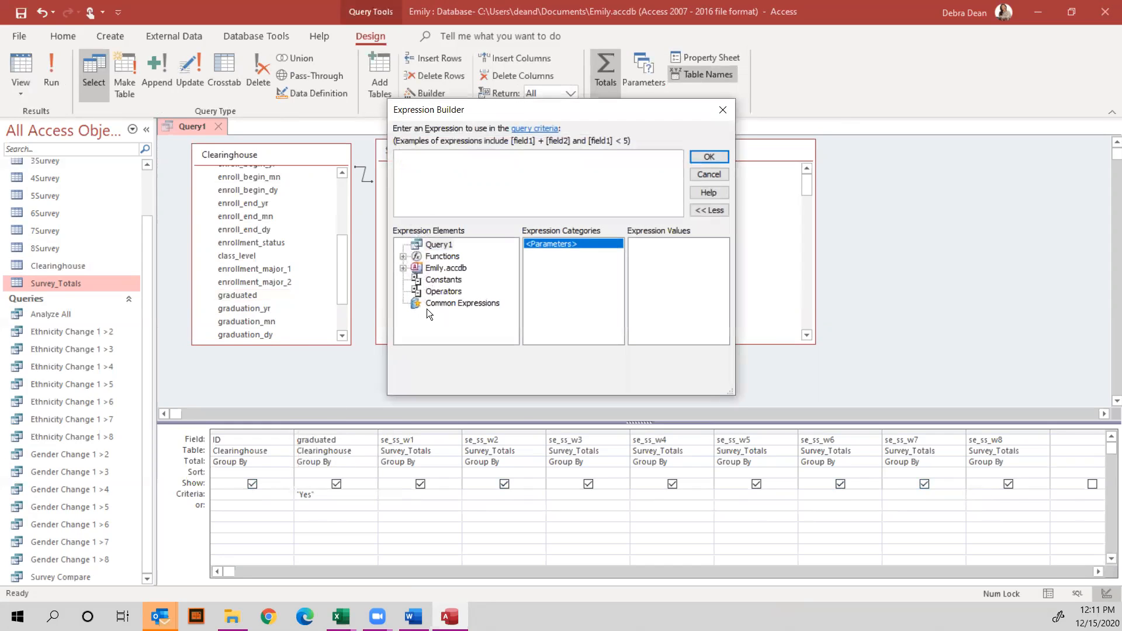
click(295, 311)
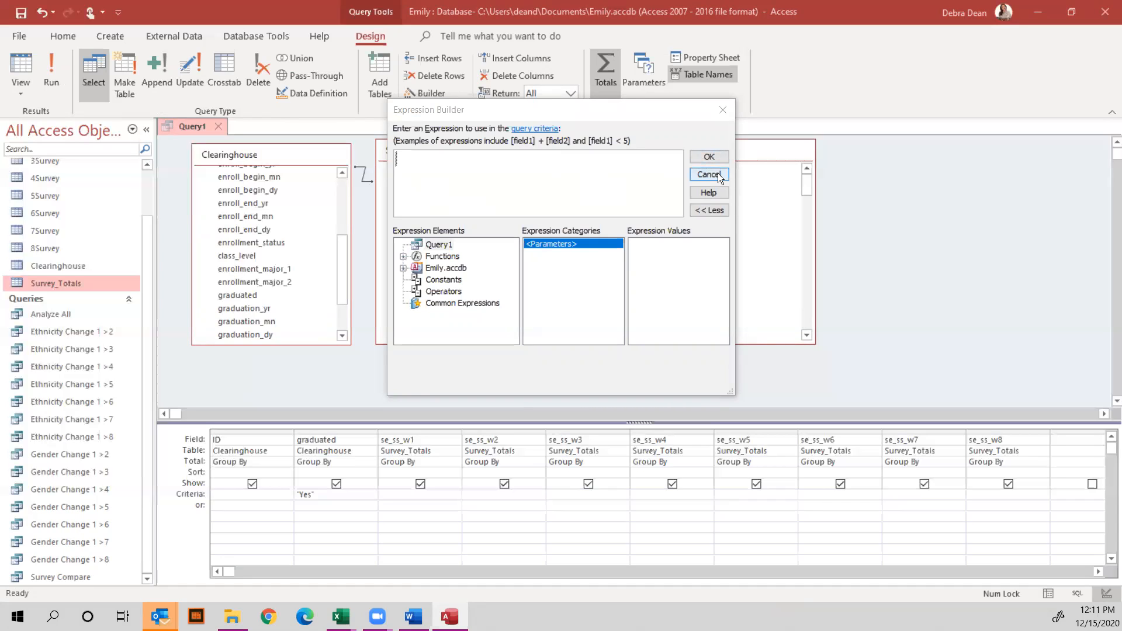
click(724, 109)
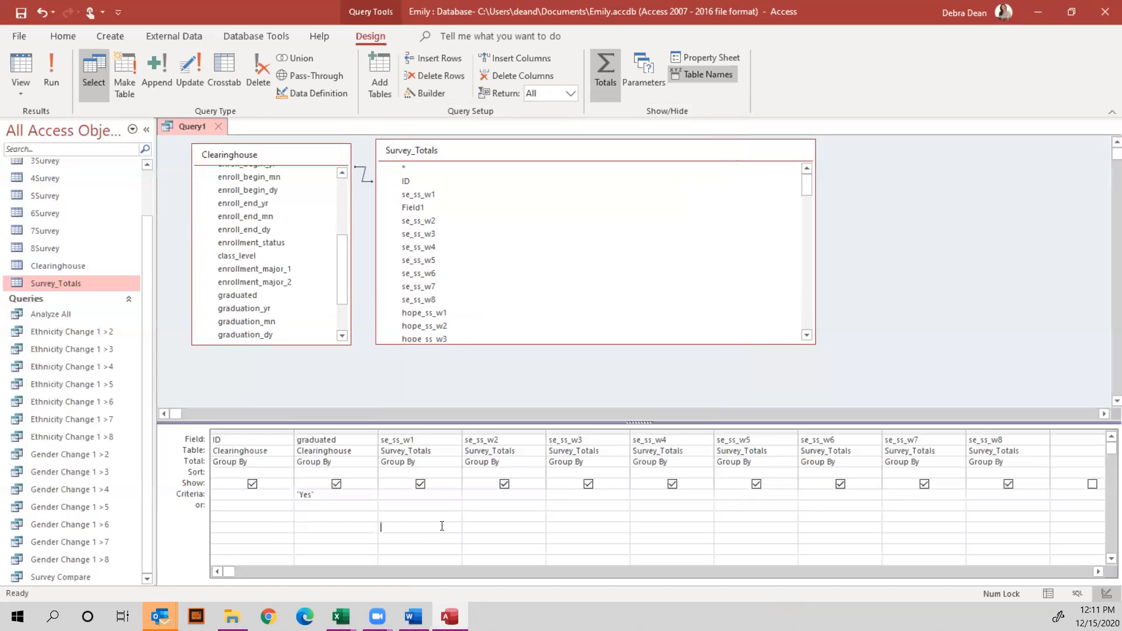
Hide the graduated column from the results, remove its Yes criterion and run the query.
click(336, 484)
drag(346, 495, 290, 494)
click(58, 67)
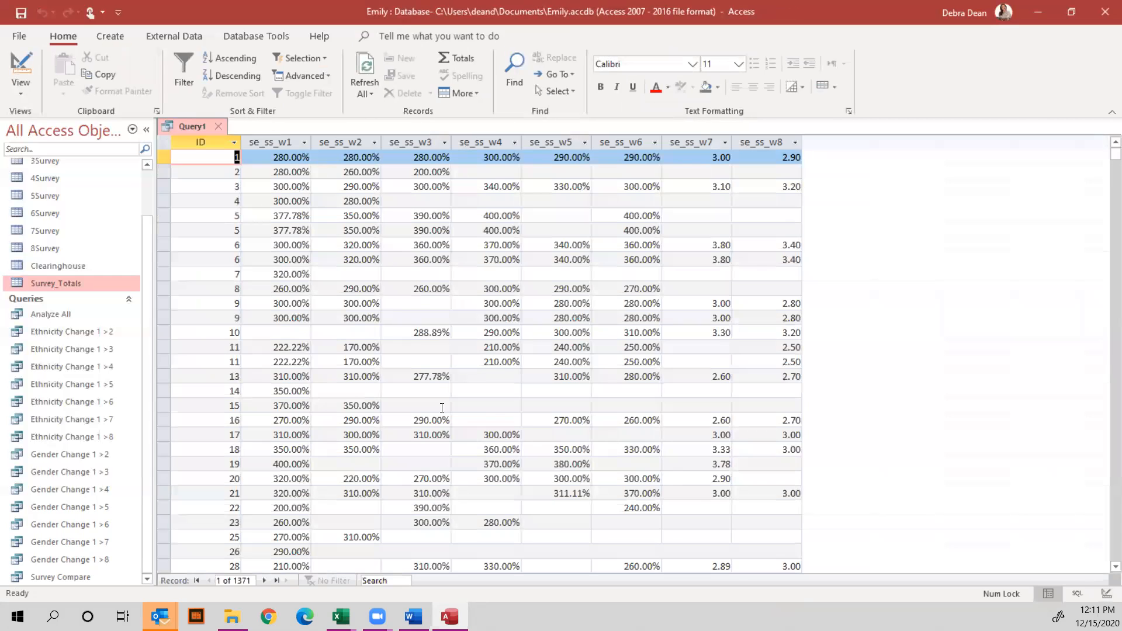